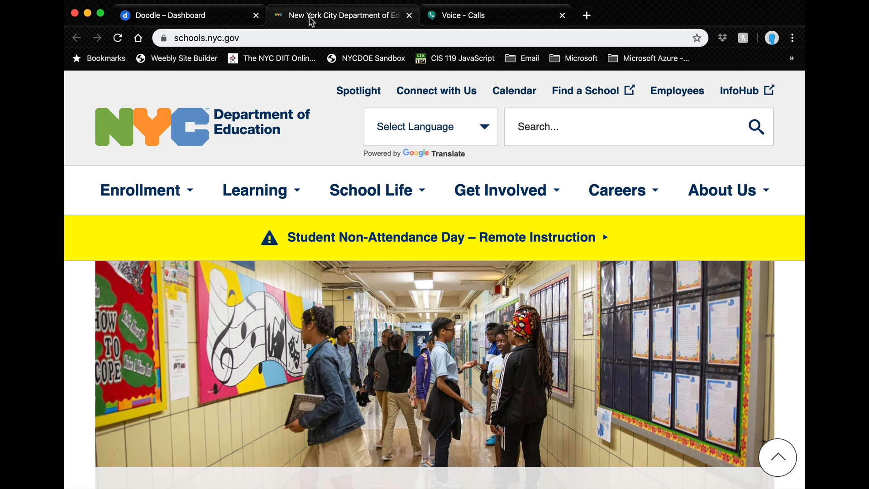
Step: Search for 'doodle' from the address bar and open the Doodle home page result
left_click(291, 40)
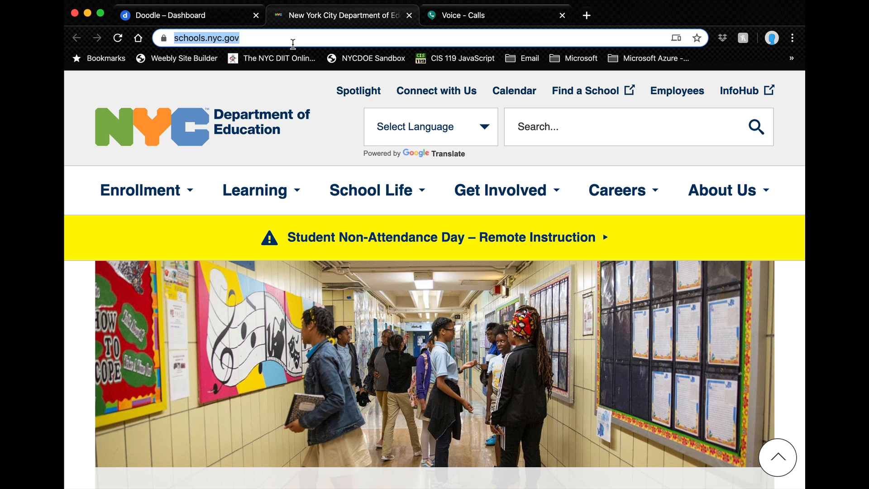
type("doodle")
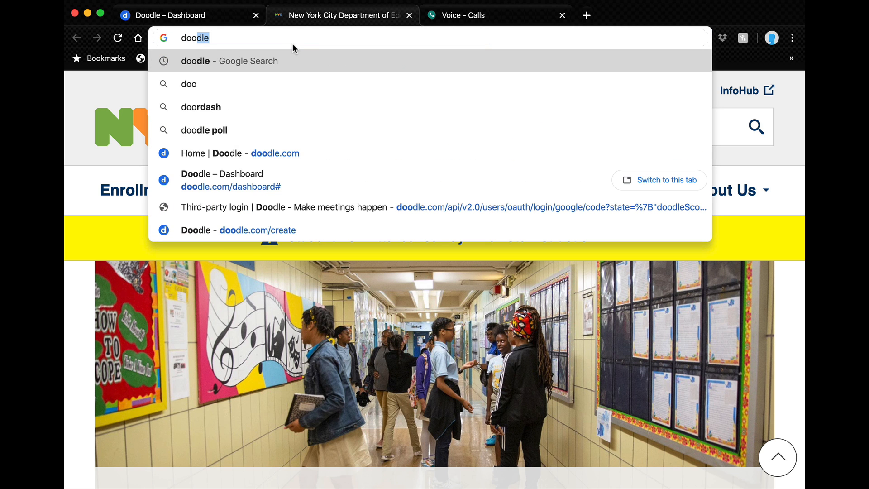
key("Return")
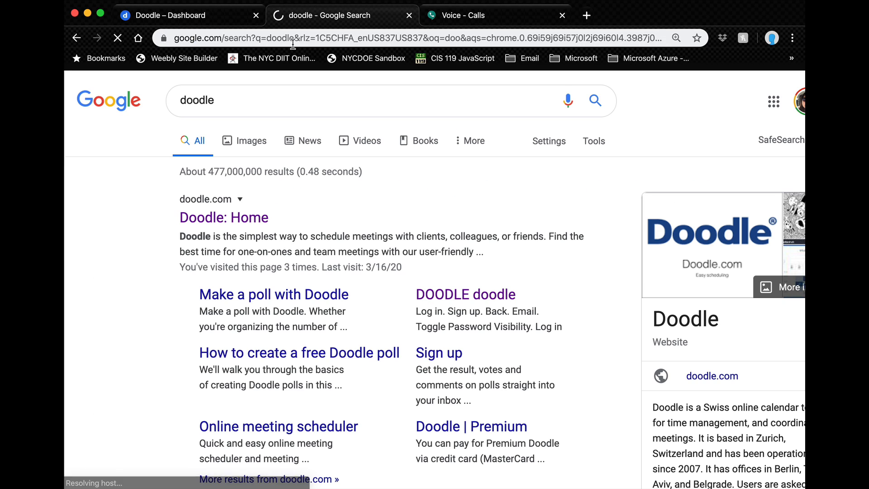
left_click(200, 220)
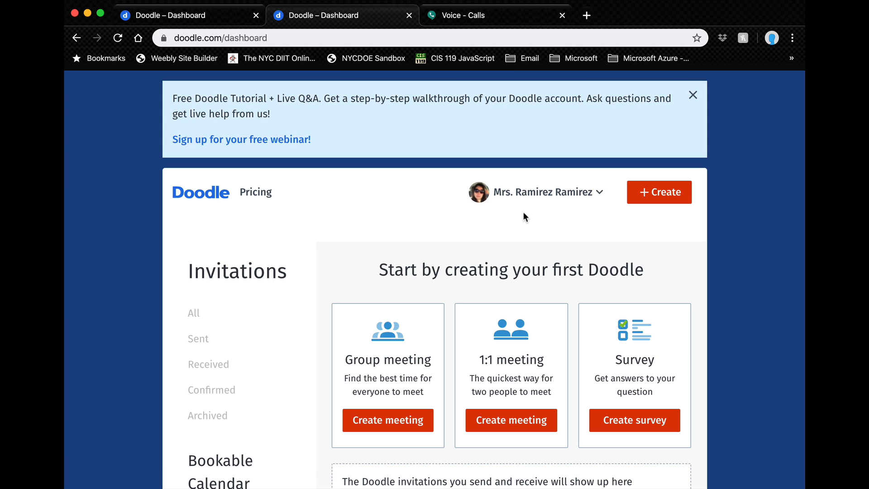
Step: Log out of the Doodle account from the account menu
left_click(597, 192)
left_click(507, 308)
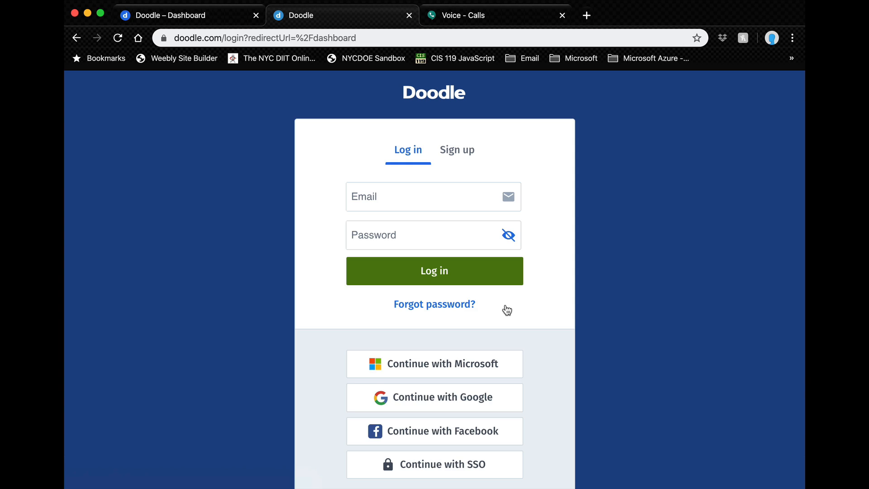
scroll(586, 267, "down", 3)
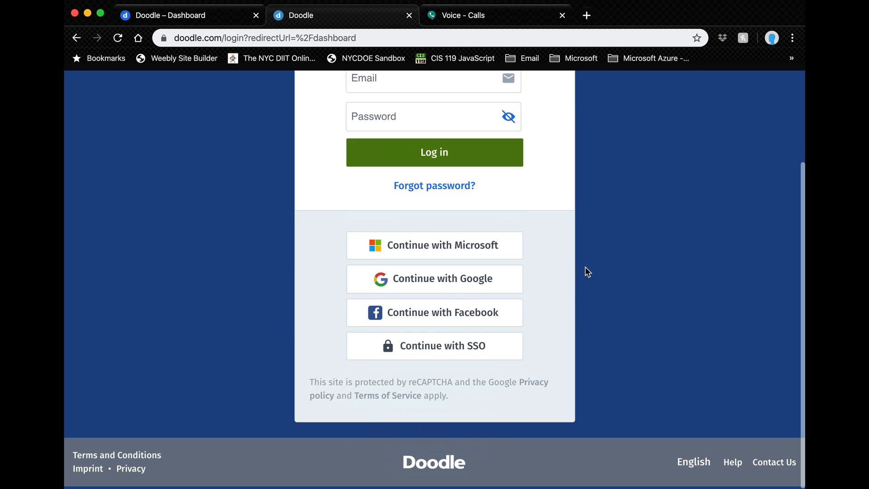
scroll(586, 267, "up", 3)
scroll(587, 272, "down", 3)
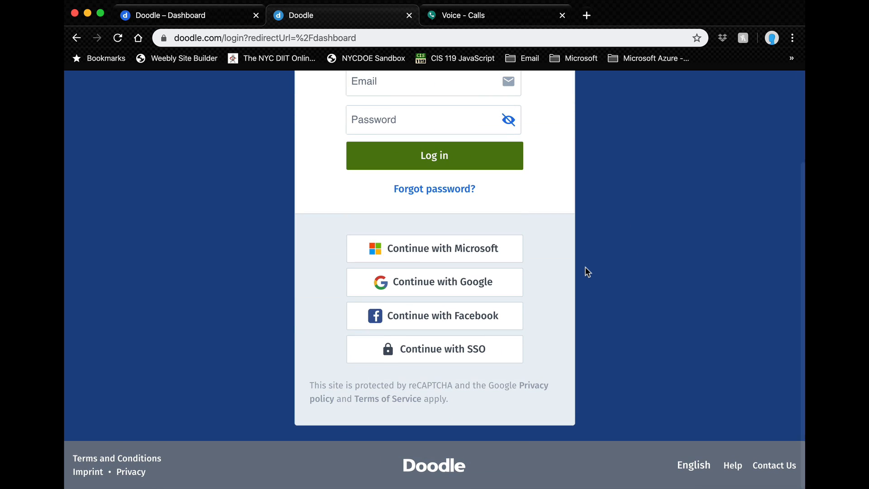
scroll(678, 339, "up", 3)
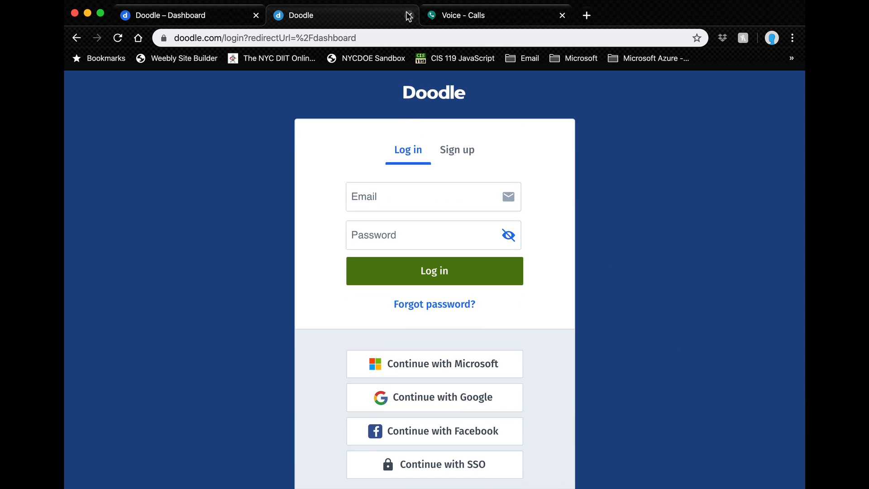
Step: Return to the doodle search results through the tab history and reopen Doodle: Home
right_click(80, 39)
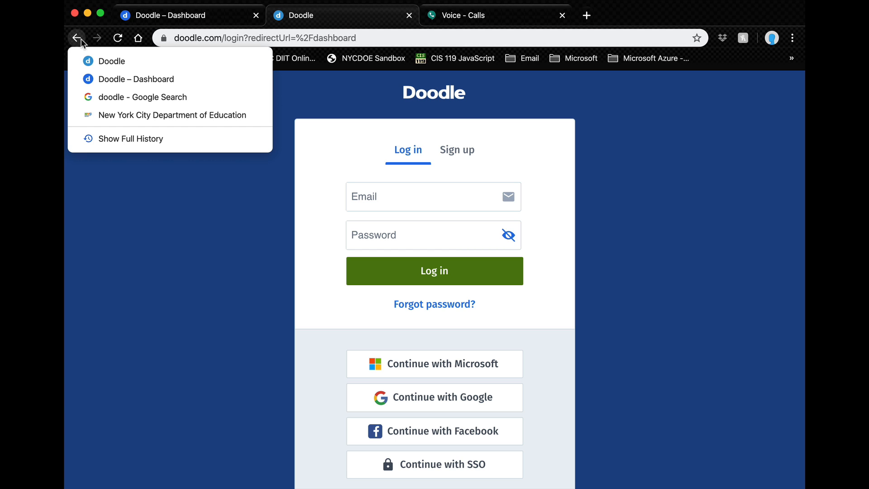
left_click(112, 94)
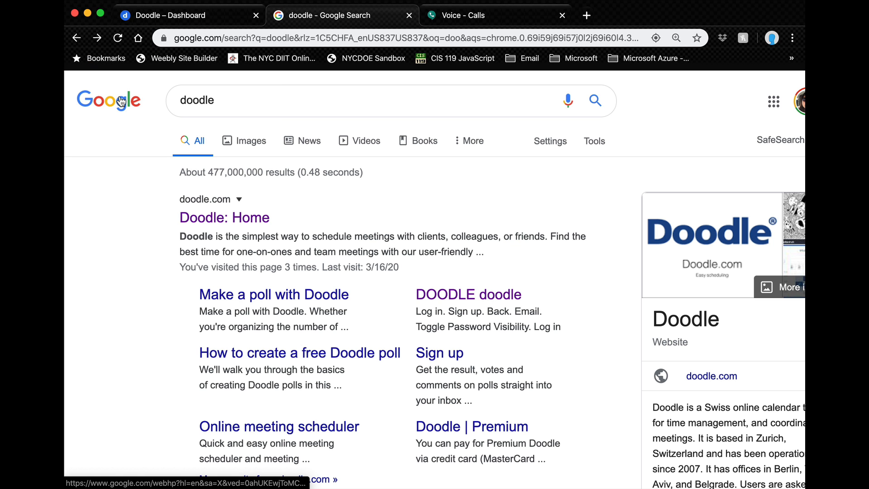
left_click(240, 226)
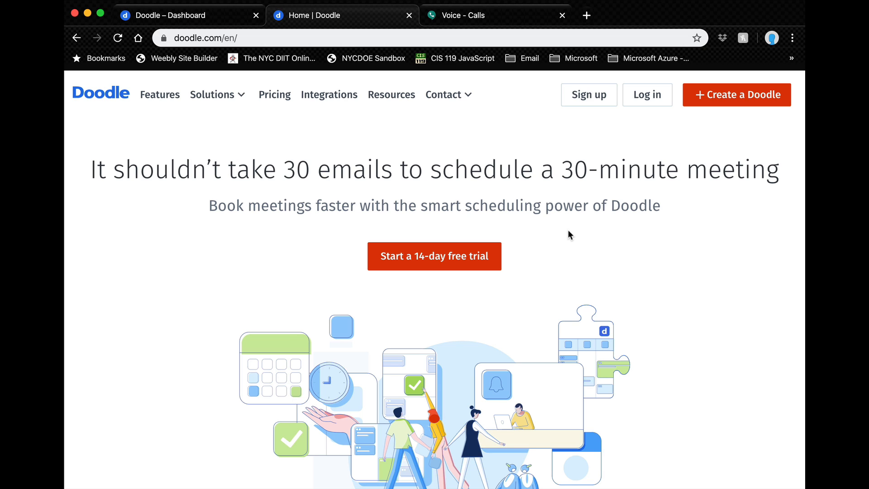
Step: Sign in to Doodle with Continue with Google, choosing the teacher's Google account
left_click(589, 95)
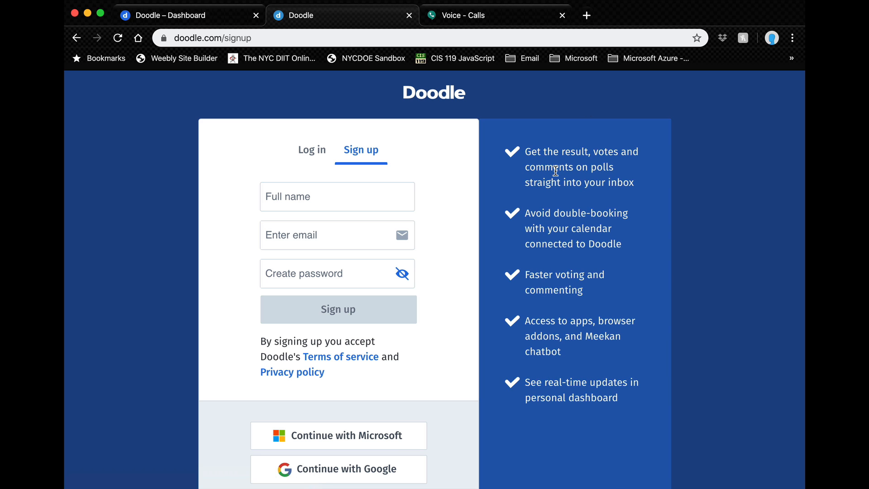
scroll(456, 376, "down", 3)
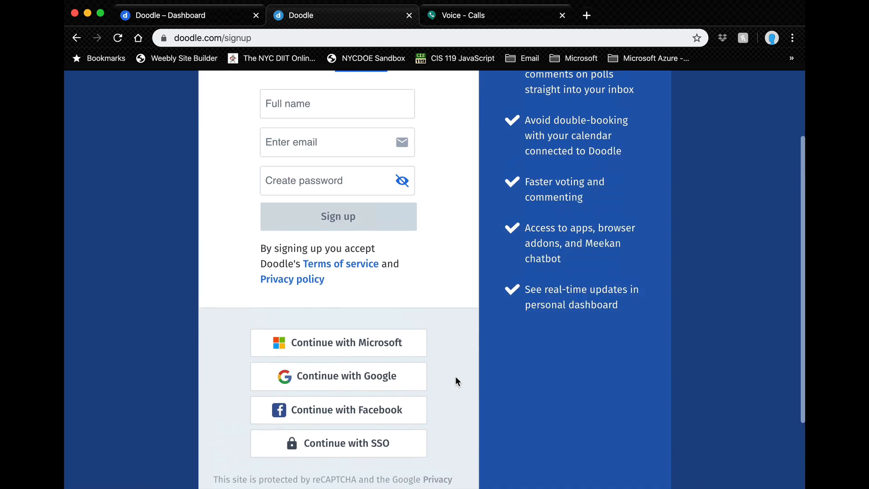
scroll(456, 381, "up", 2)
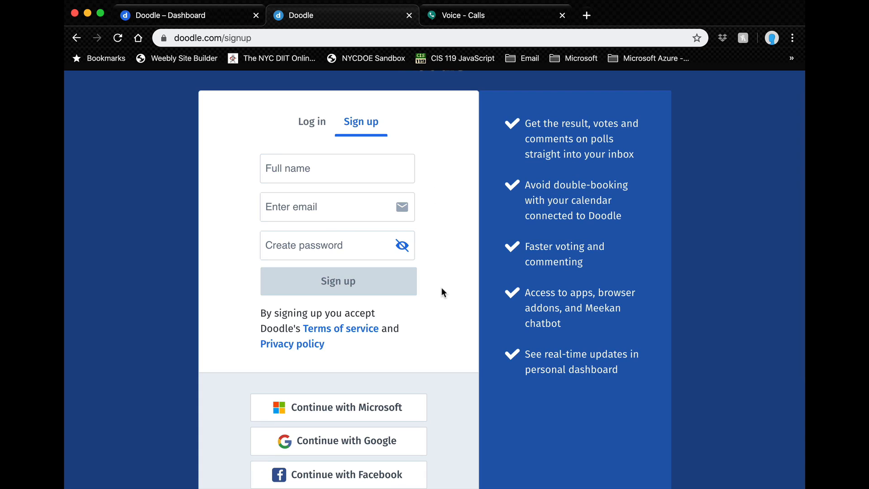
scroll(442, 292, "down", 4)
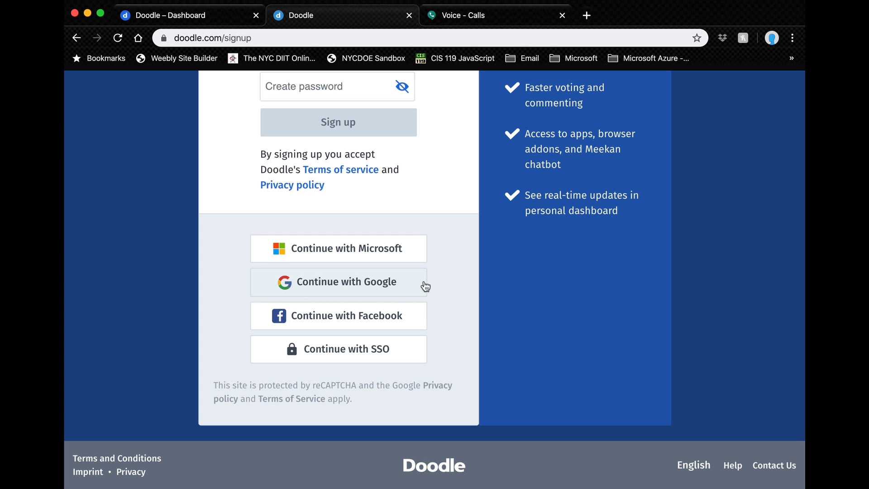
scroll(507, 282, "up", 5)
scroll(507, 281, "down", 5)
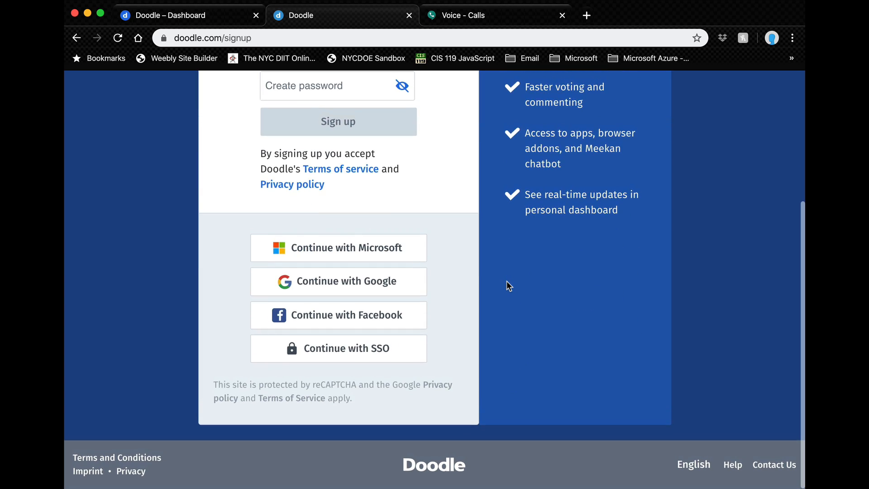
scroll(248, 322, "left", 5)
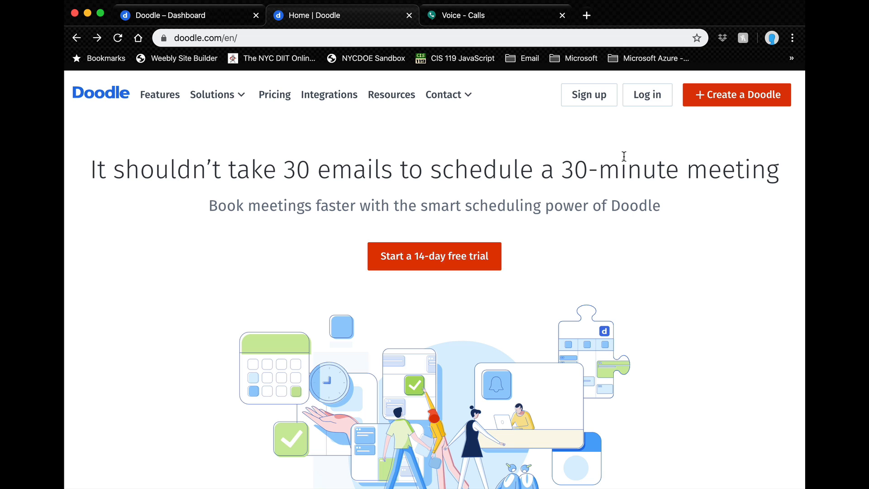
left_click(639, 103)
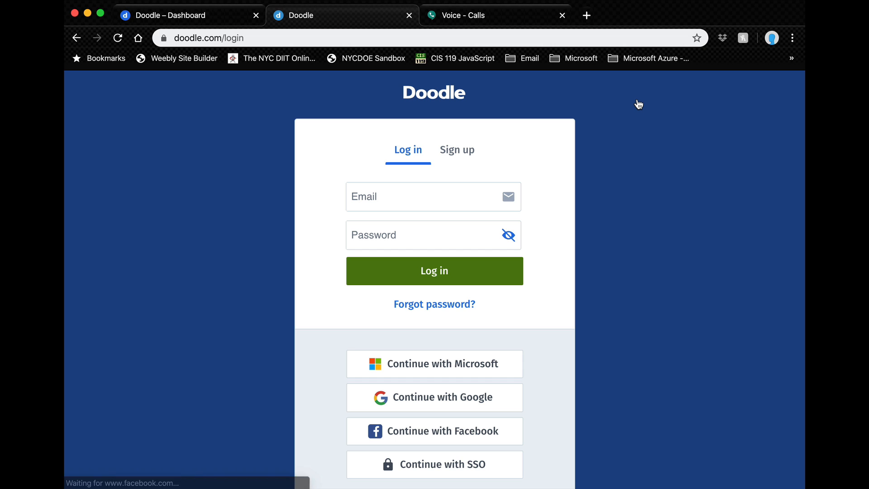
left_click(449, 398)
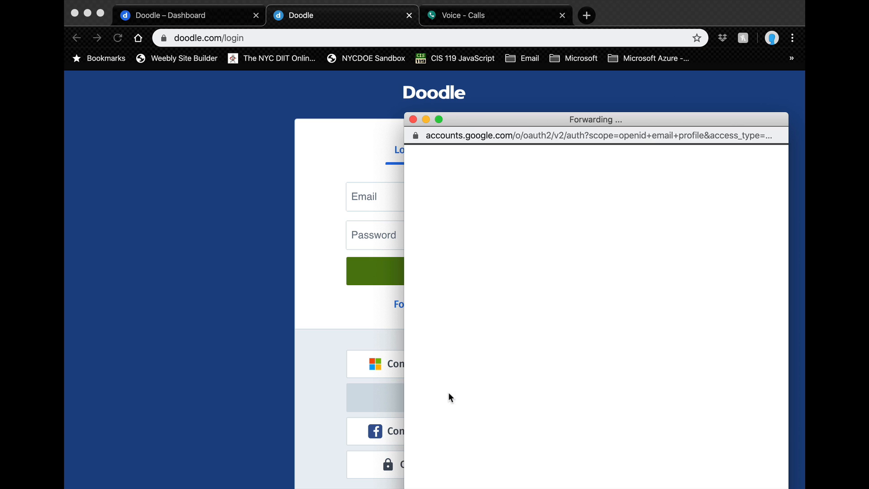
left_click(486, 306)
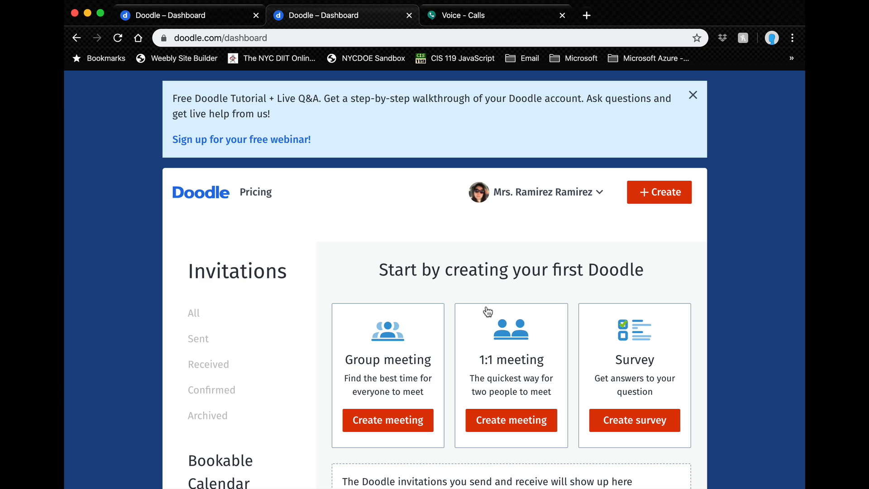
Step: Start a new meeting poll and title it 'Parent Teacher Conference'
left_click(641, 198)
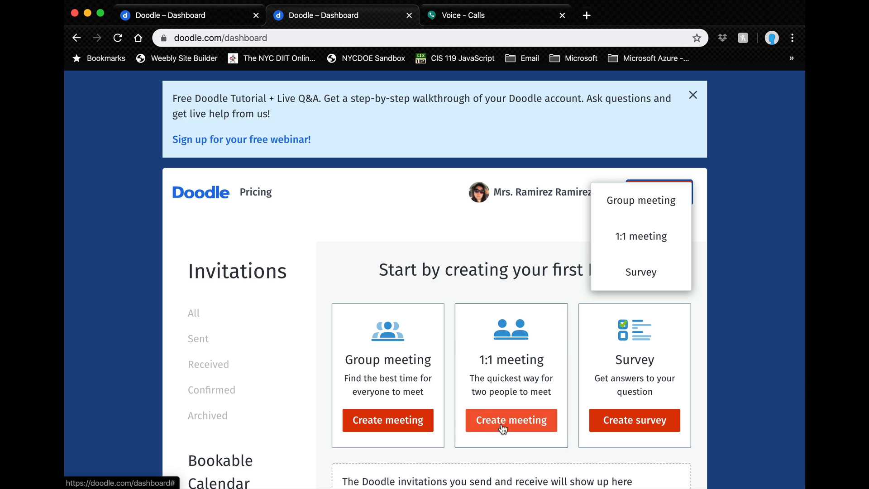
left_click(385, 421)
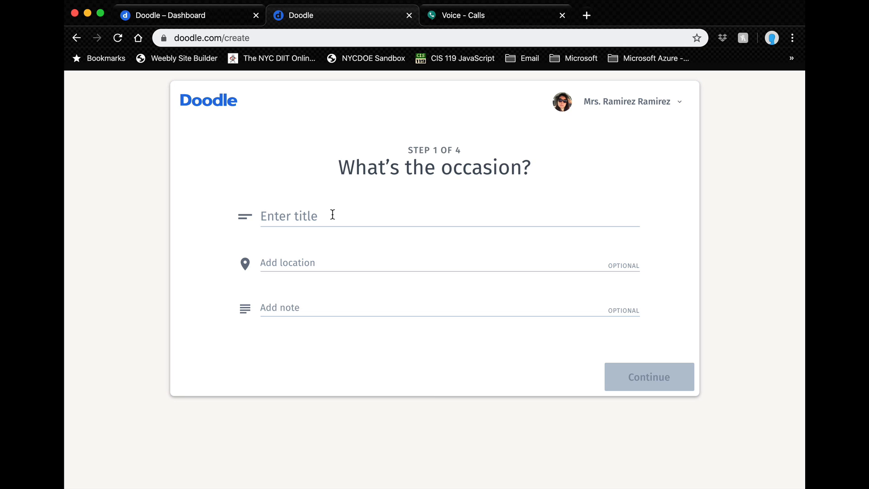
left_click(333, 215)
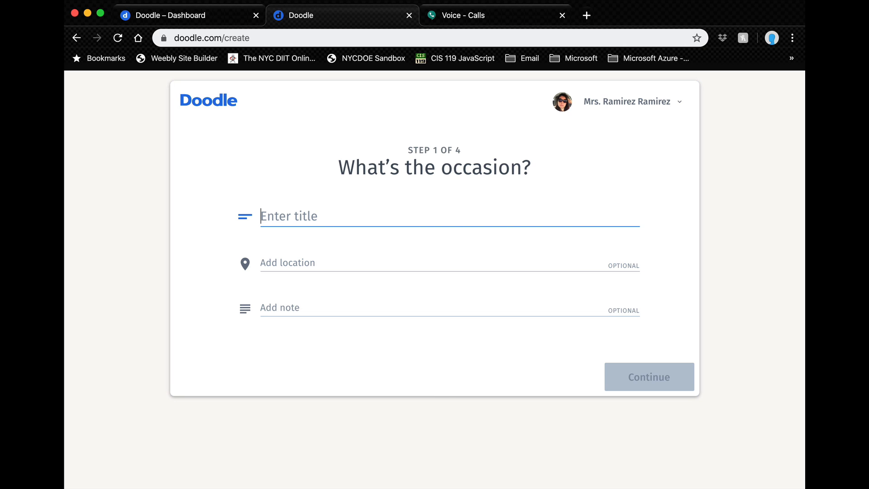
type("Parent")
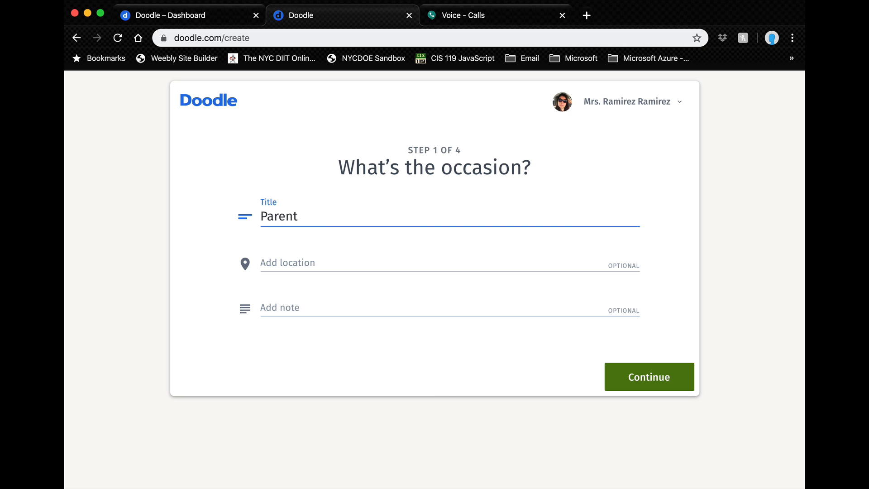
type(" Teacher ")
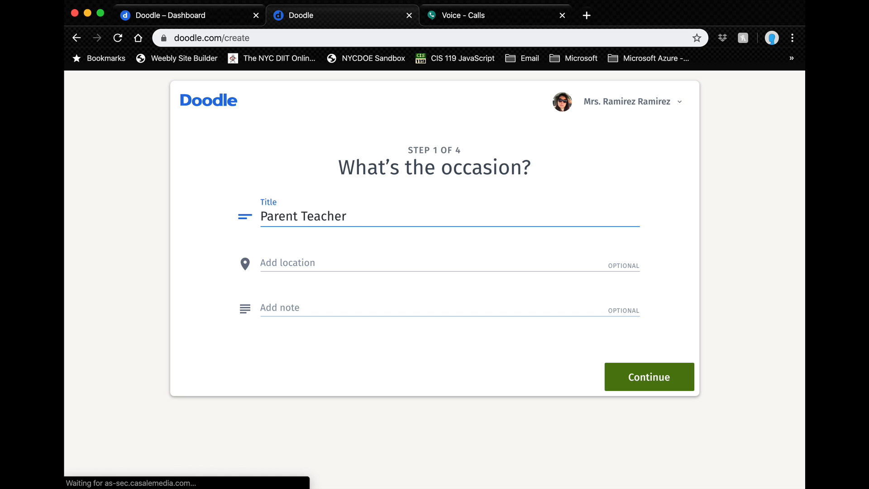
type("Com")
key("BackSpace")
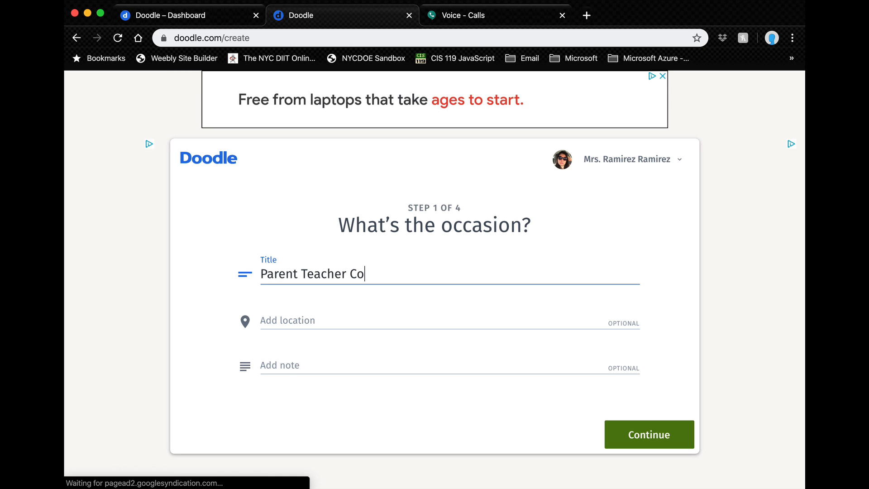
type("nference")
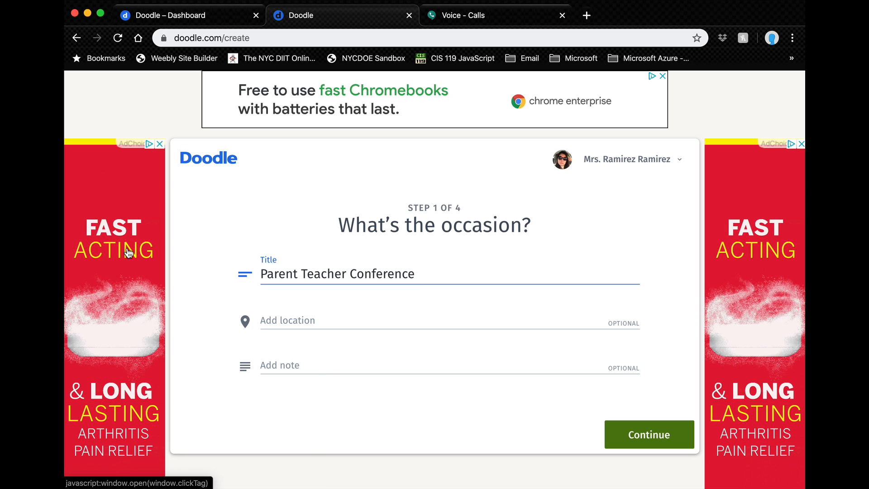
Step: Close the left and right adverts and bring up the location suggestions
left_click(160, 144)
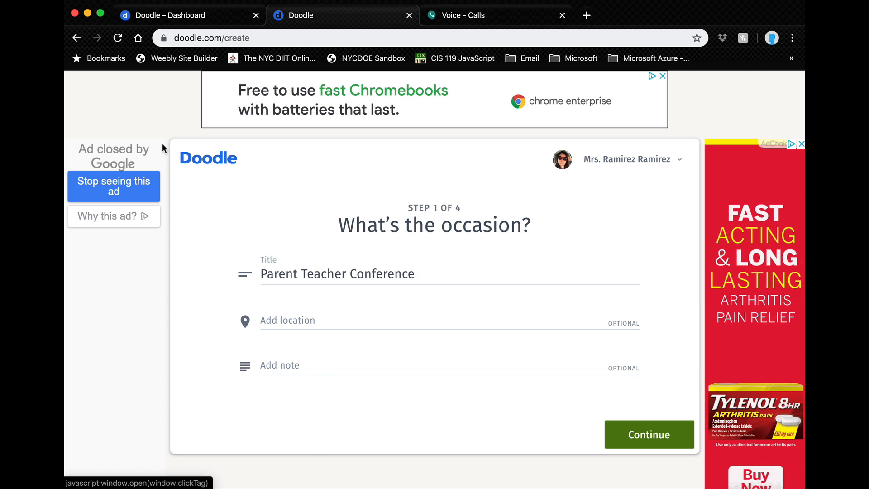
left_click(801, 144)
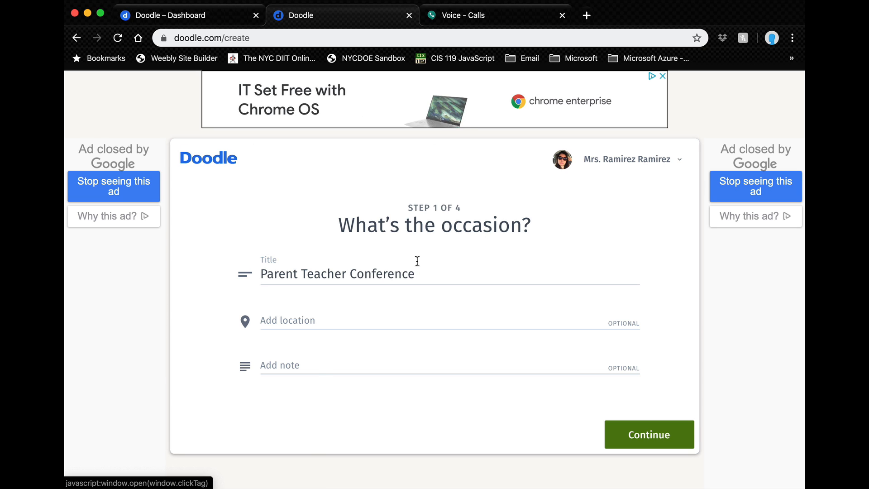
left_click(436, 273)
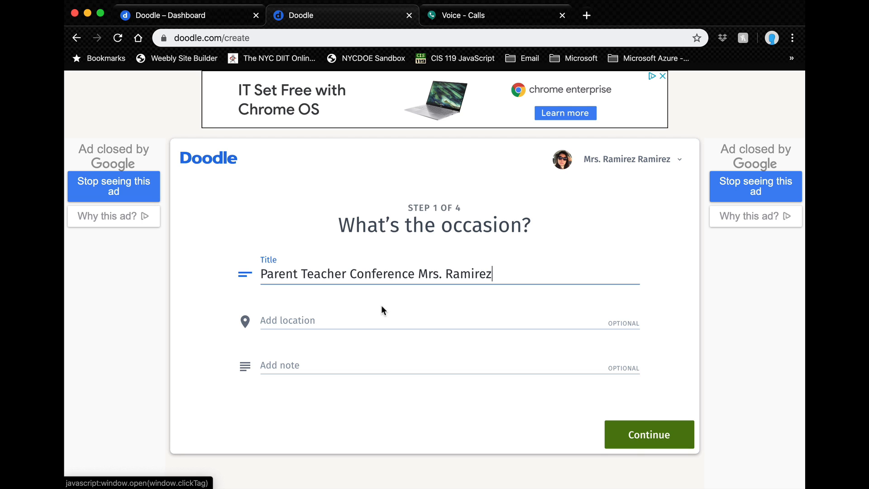
left_click(360, 319)
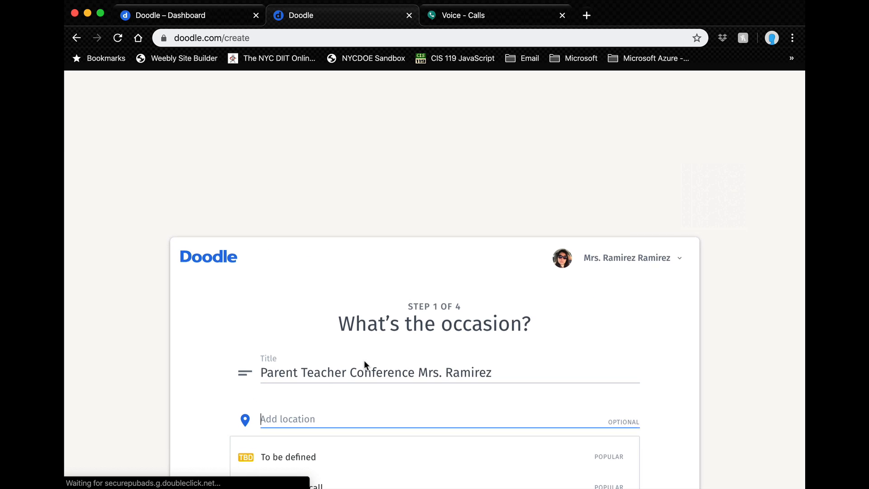
Step: Choose Phone as the poll's meeting location
scroll(364, 361, "down", 3)
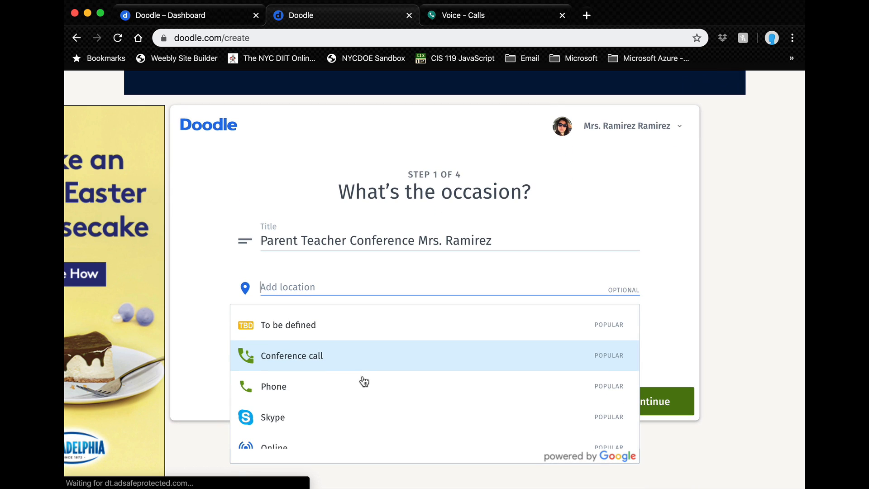
scroll(369, 408, "down", 3)
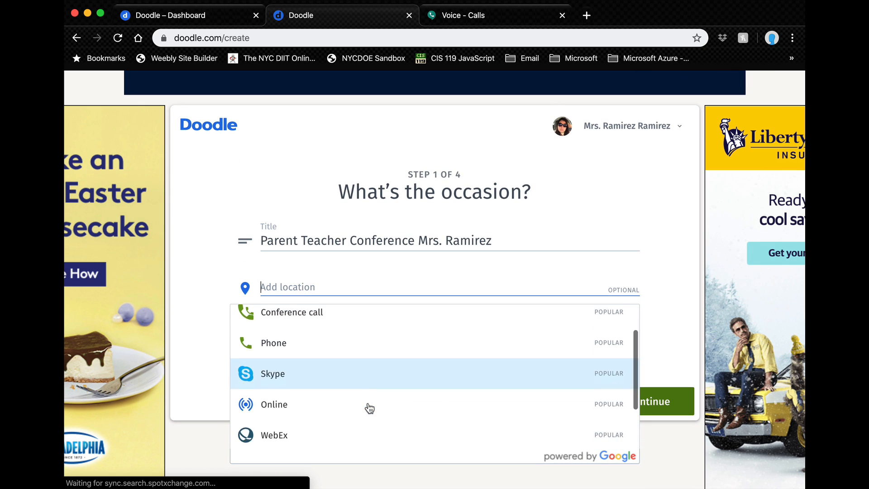
scroll(369, 408, "up", 2)
scroll(369, 408, "up", 1)
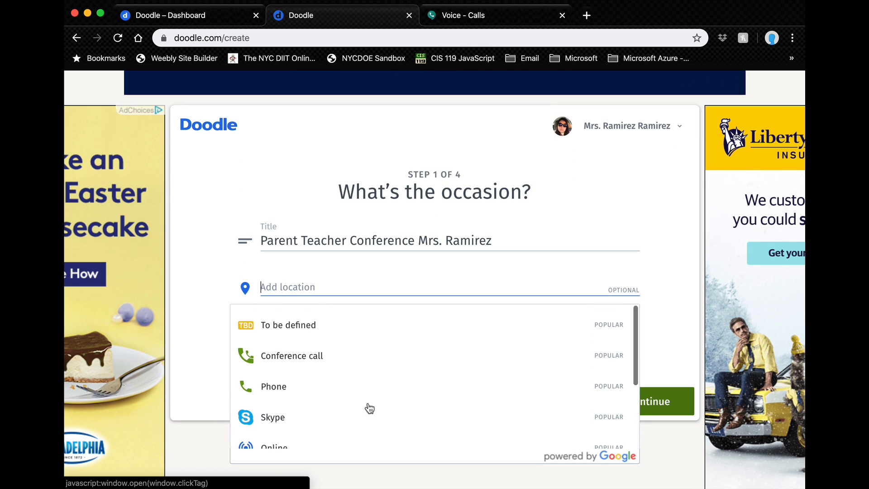
scroll(369, 409, "down", 2)
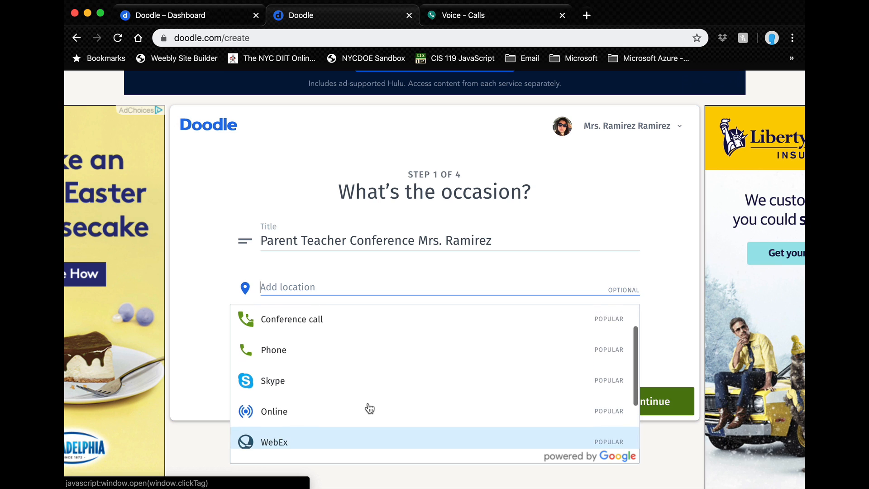
scroll(369, 408, "down", 1)
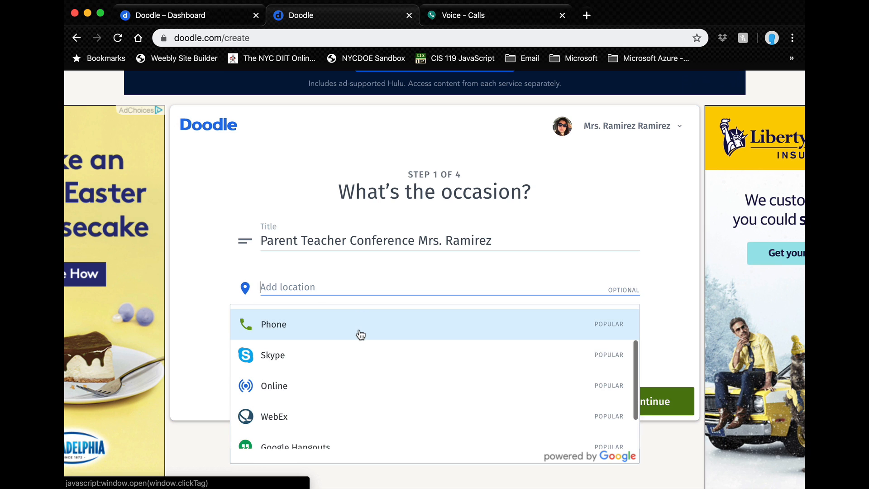
scroll(361, 335, "down", 2)
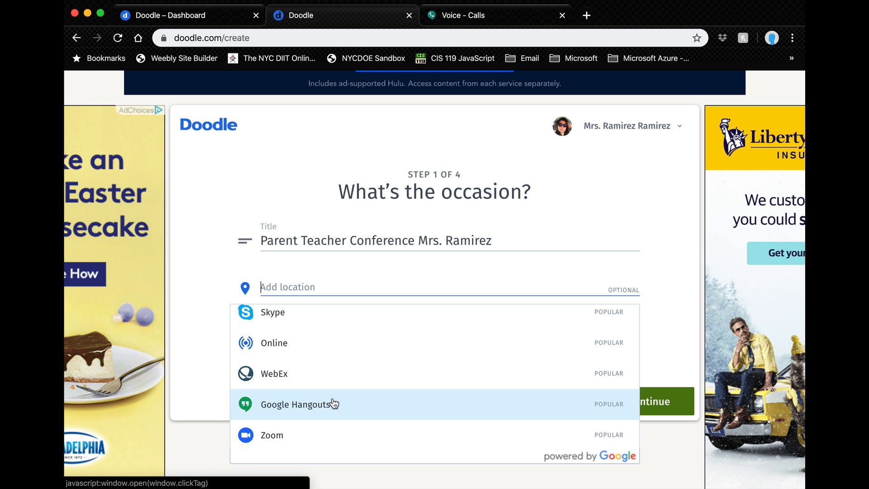
scroll(342, 403, "up", 1)
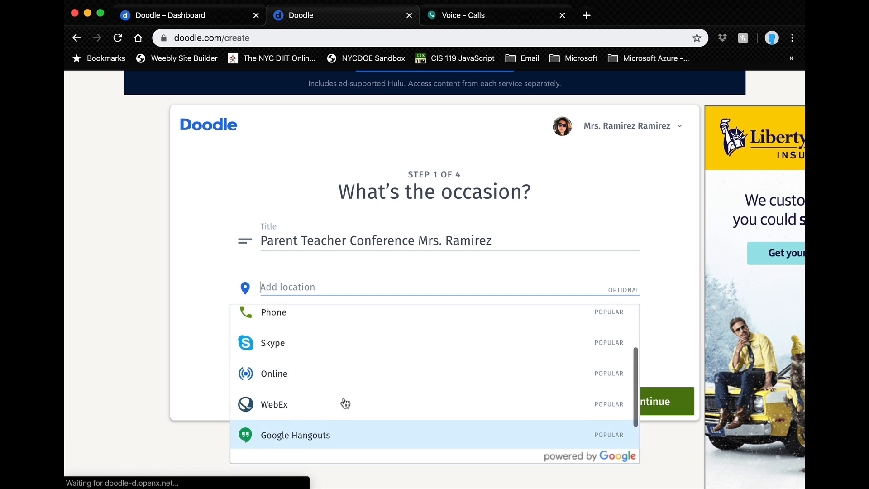
scroll(342, 402, "up", 1)
scroll(343, 402, "down", 3)
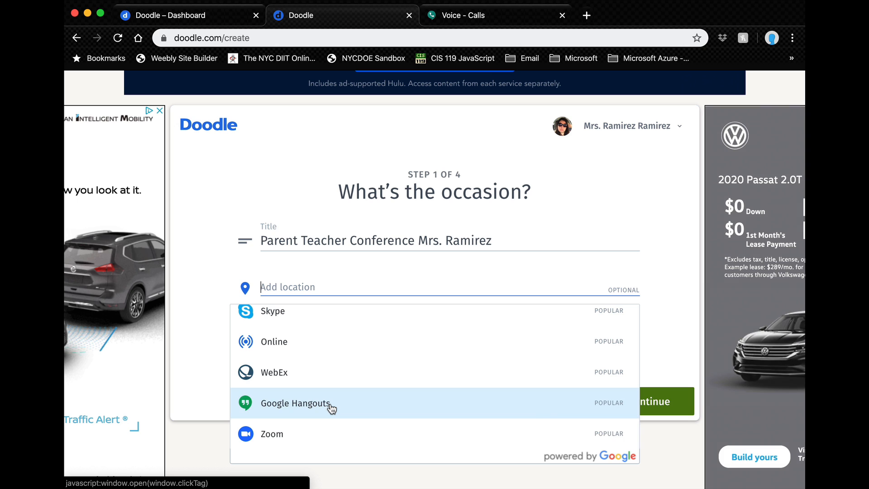
scroll(325, 383, "up", 3)
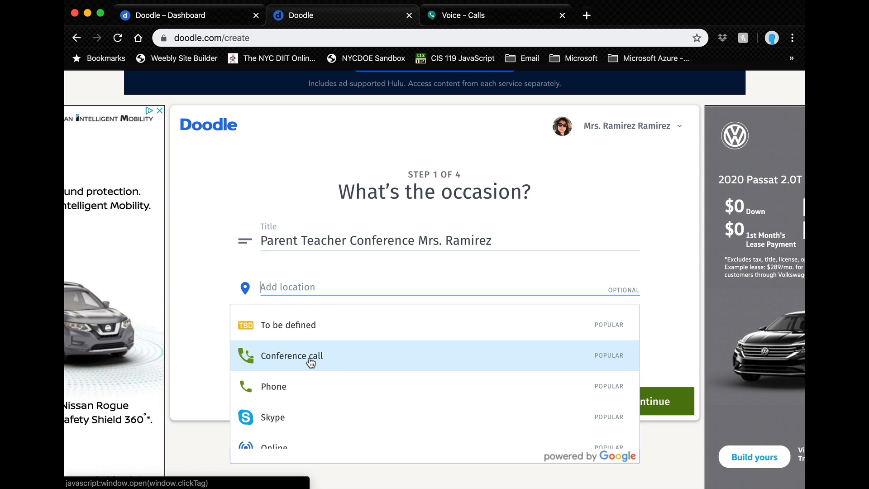
left_click(301, 385)
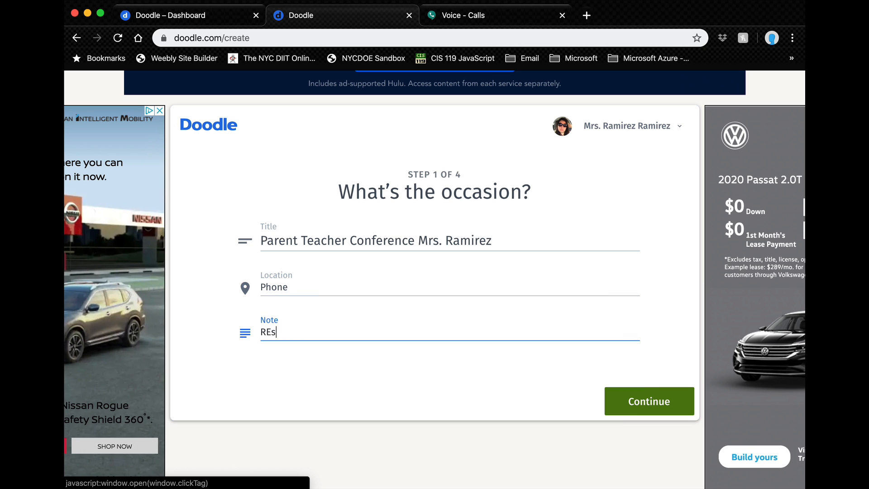
Step: Add a note asking parents to reserve a time for the teacher to contact them
type("REserve a")
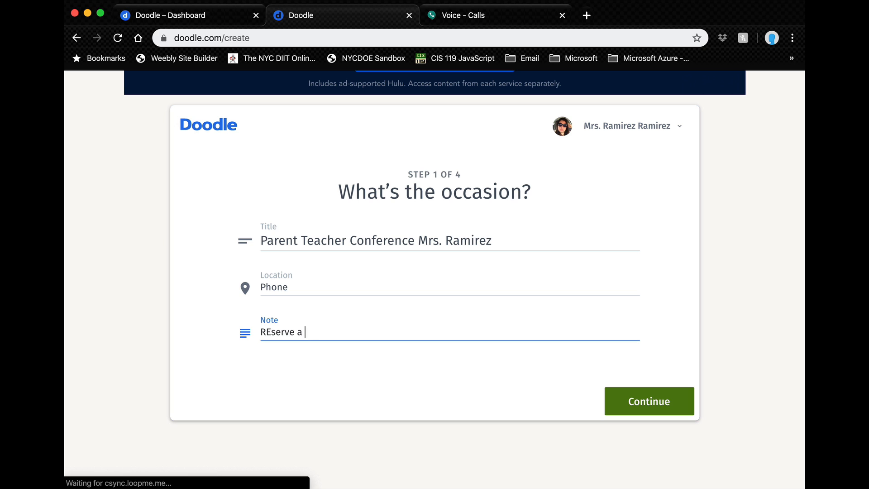
key("BackSpace")
key("BackSpace")
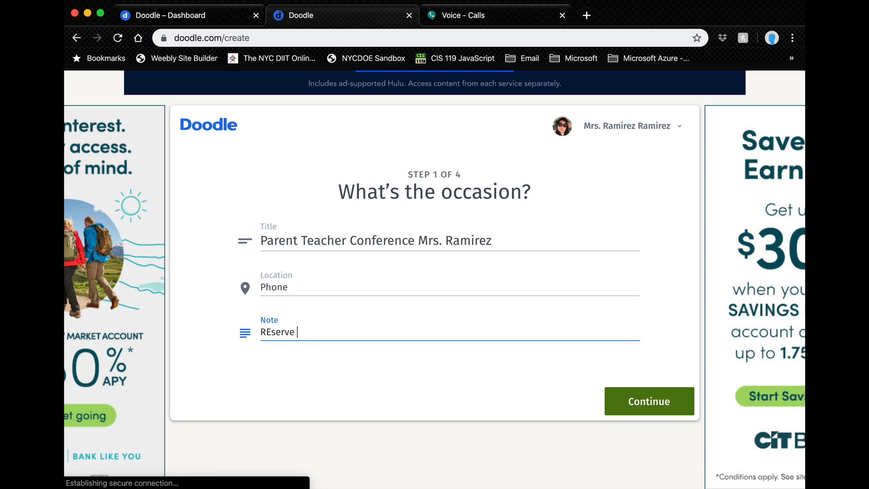
type("es")
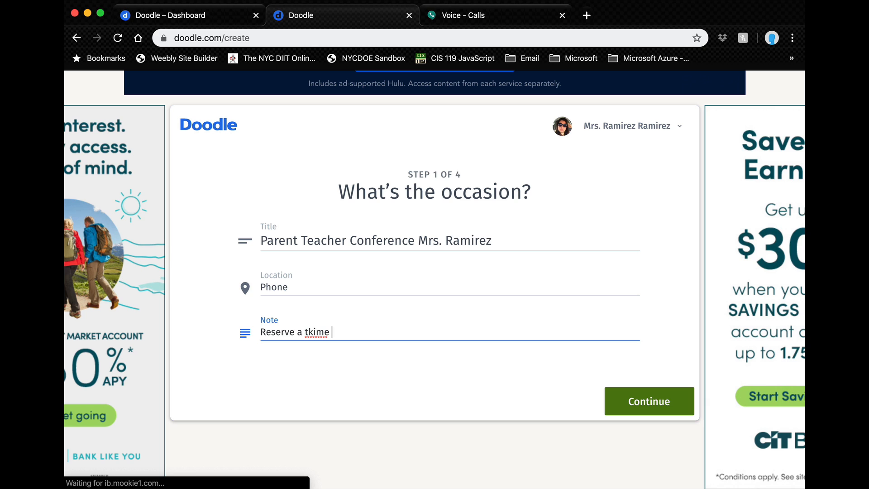
type("erve a ti")
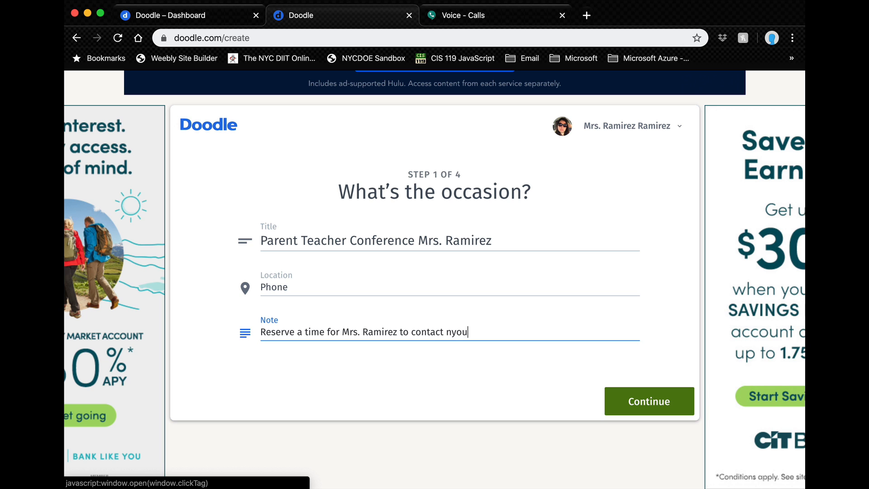
type("a")
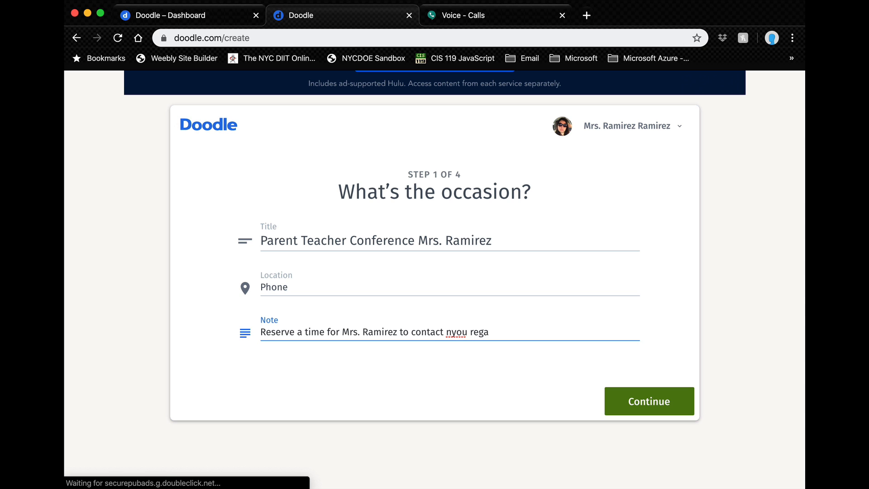
key("BackSpace")
key("BackSpace")
key("BackSpace")
key("BackSpace")
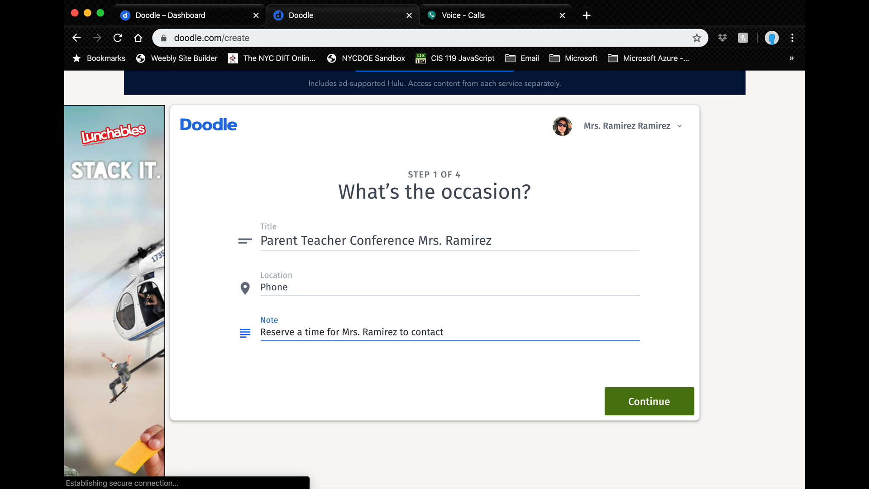
type("you")
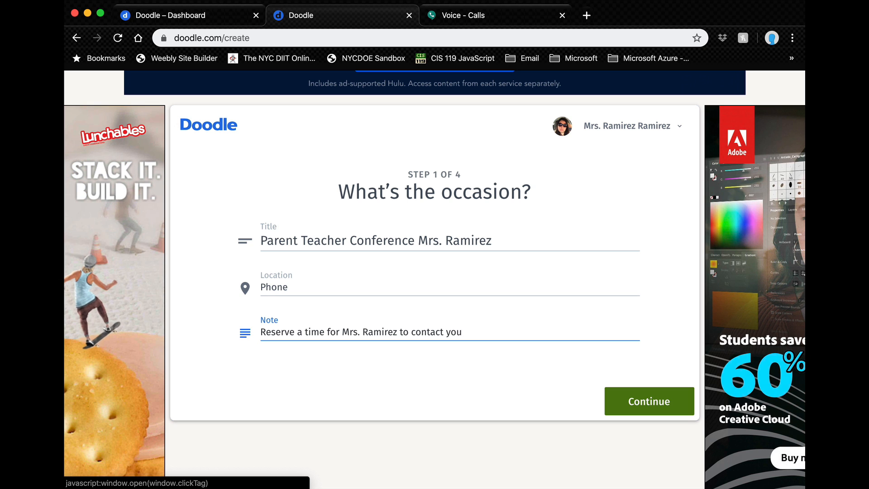
type(".")
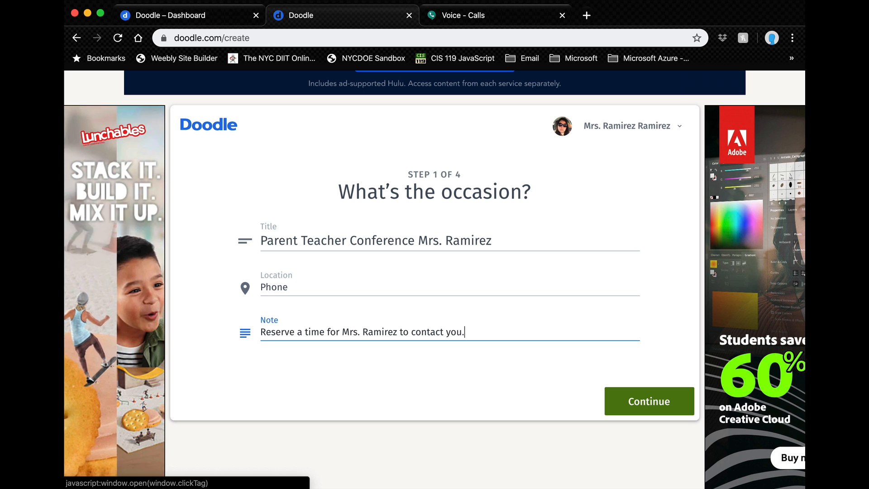
Step: Continue to the times step and add a 4:00–5:00 PM slot on Thu Mar 19
left_click(623, 406)
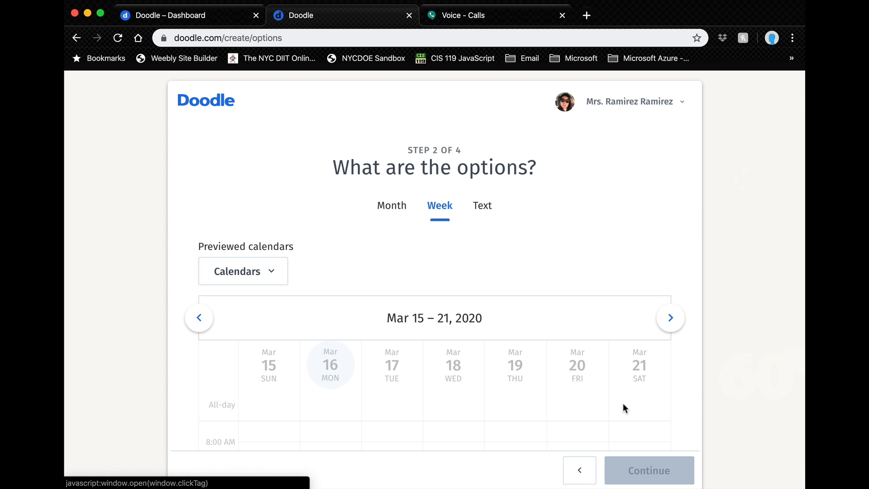
scroll(624, 407, "down", 5)
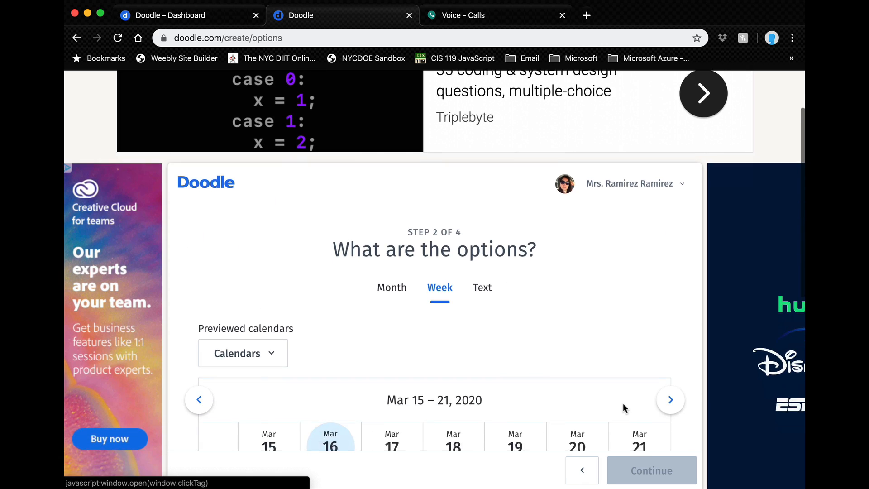
scroll(624, 405, "down", 3)
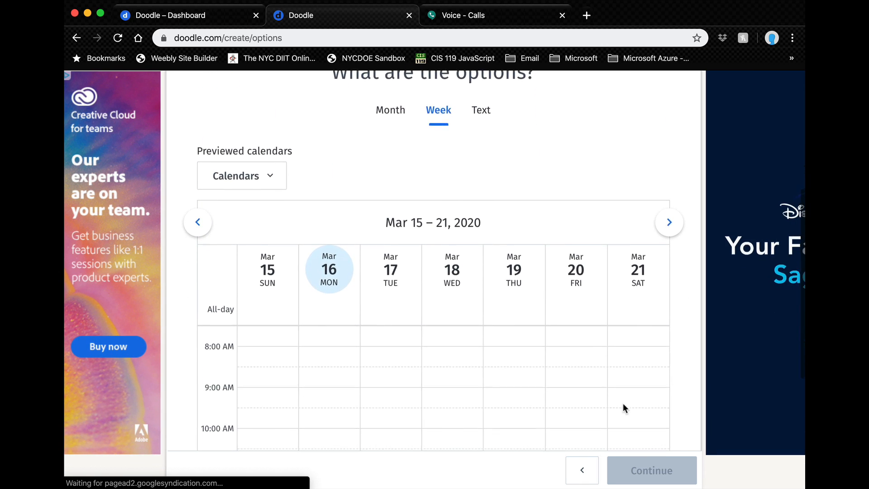
scroll(622, 403, "down", 1)
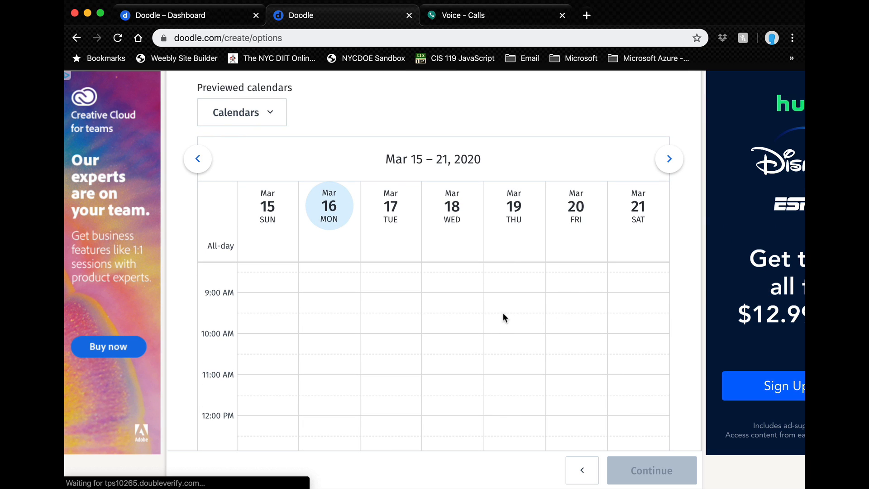
scroll(506, 319, "up", 2)
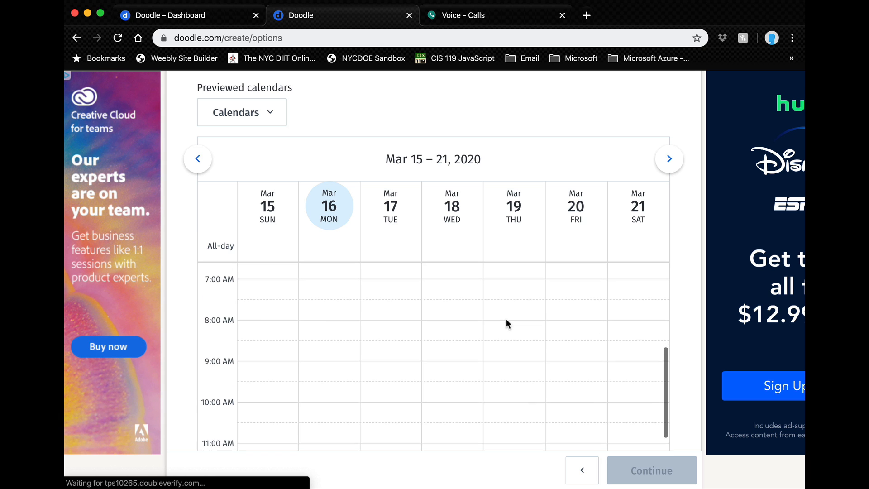
scroll(507, 321, "down", 3)
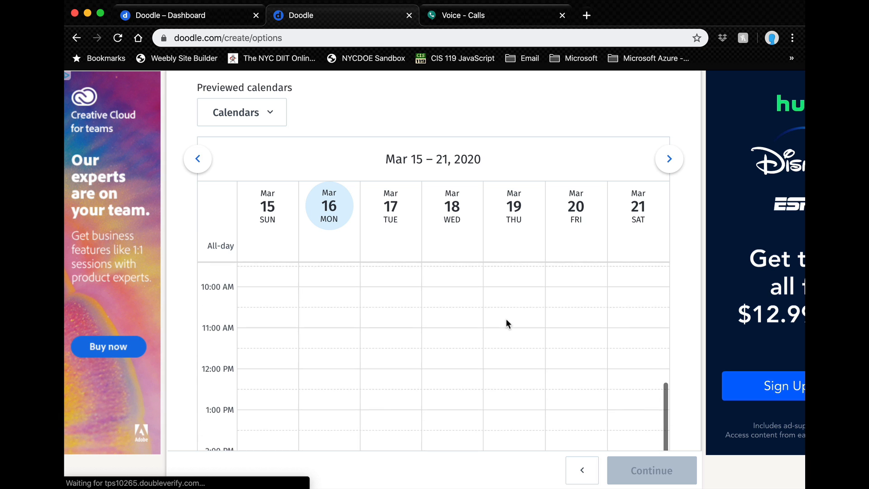
scroll(506, 320, "down", 3)
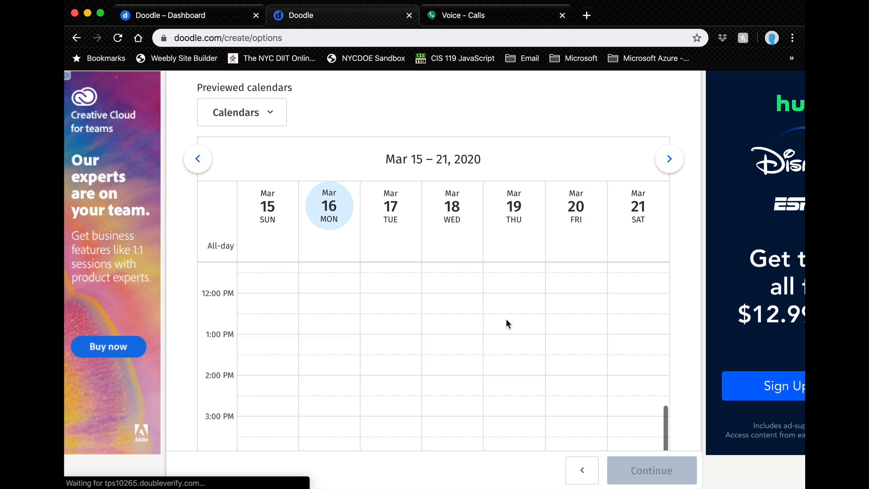
scroll(506, 319, "down", 3)
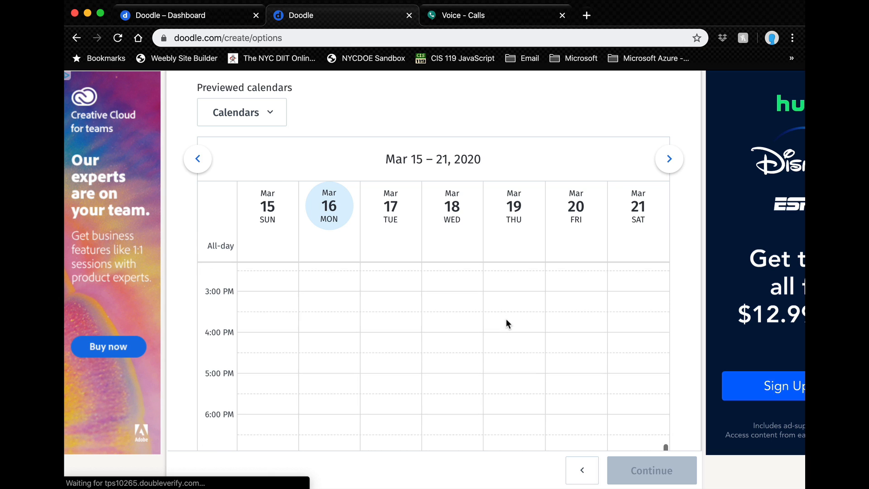
left_click(502, 319)
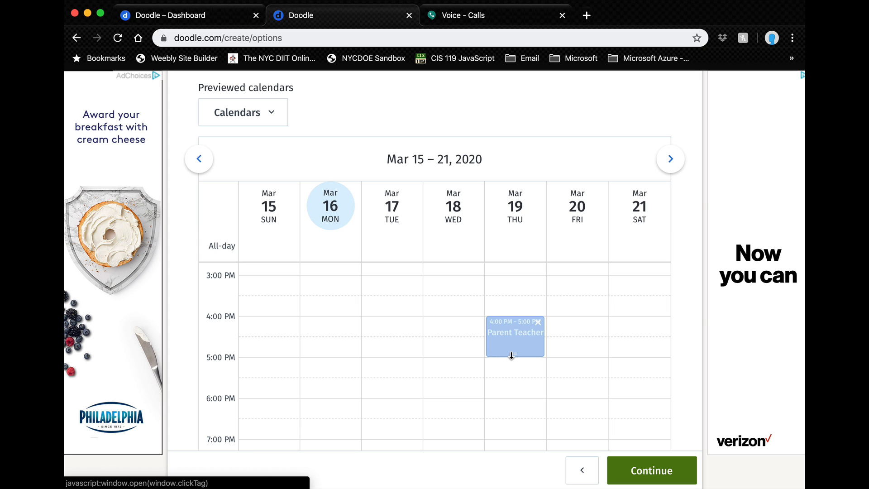
Step: Resize the Thursday Mar 19 Parent Teacher block so it runs only 4:00–4:15 PM
left_click_drag(511, 355, 514, 401)
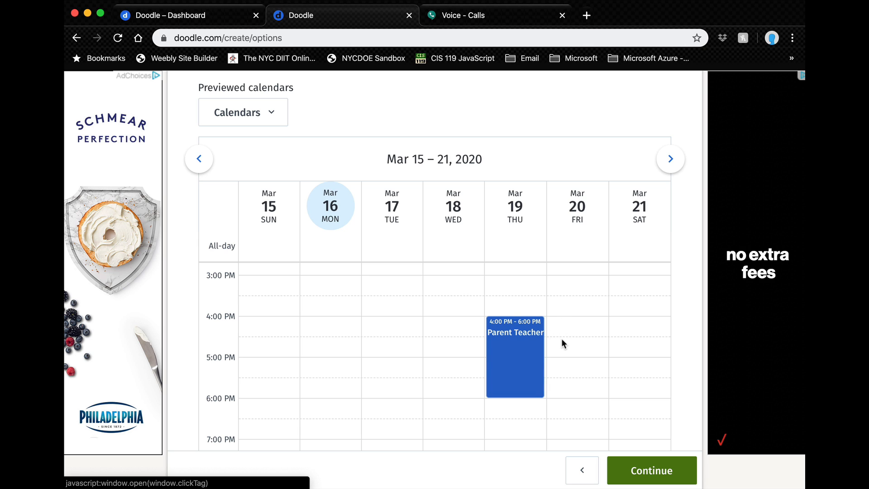
left_click_drag(504, 397, 514, 435)
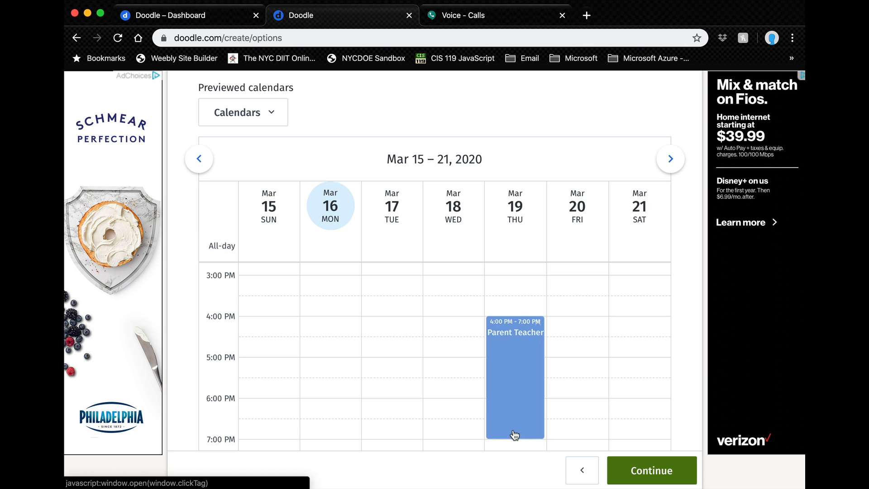
scroll(554, 399, "down", 1)
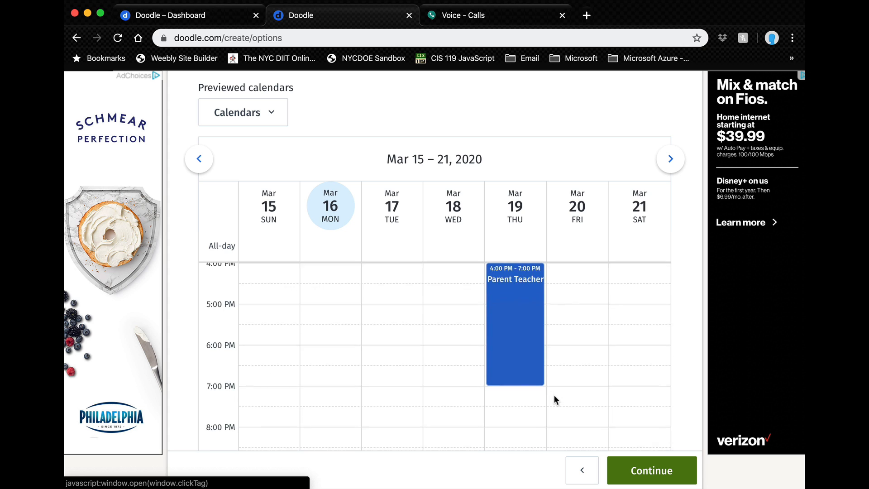
scroll(555, 400, "up", 1)
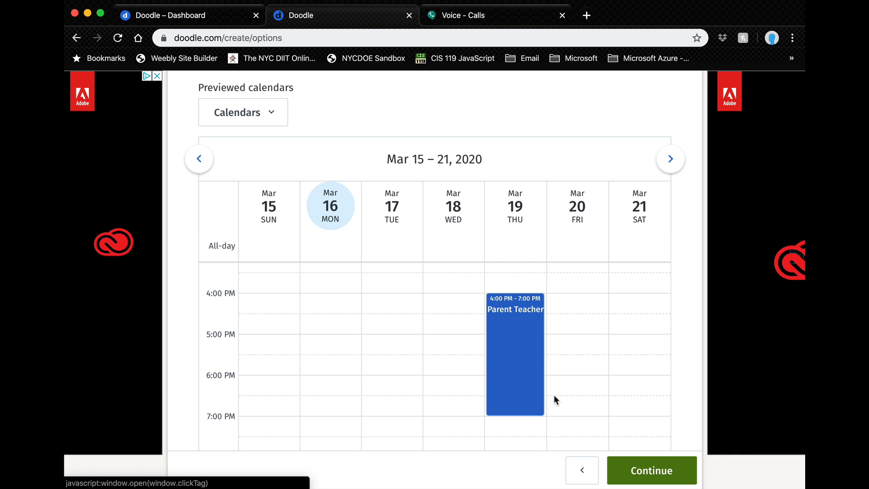
mouse_move(513, 415)
left_click_drag(513, 414, 516, 307)
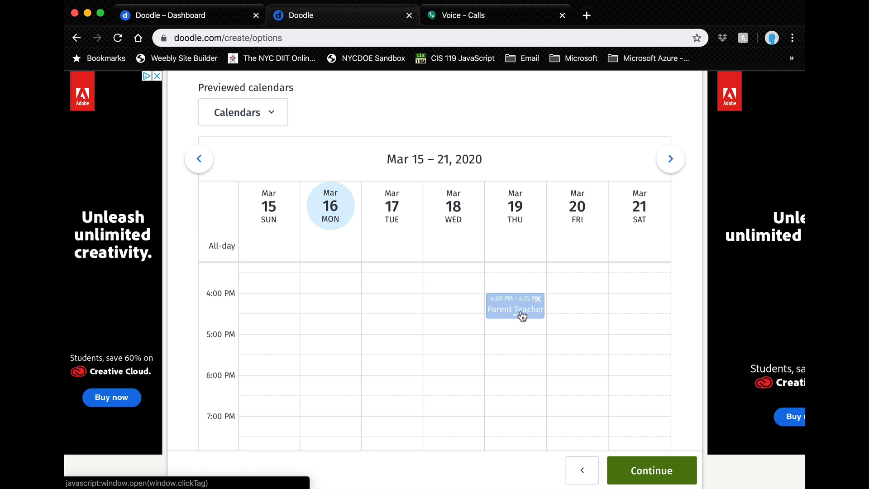
Step: Add Thursday slots at 4:45–5:00, 5:30–6:00, 6:15–6:45 and 7:00–7:30 PM
left_click(508, 330)
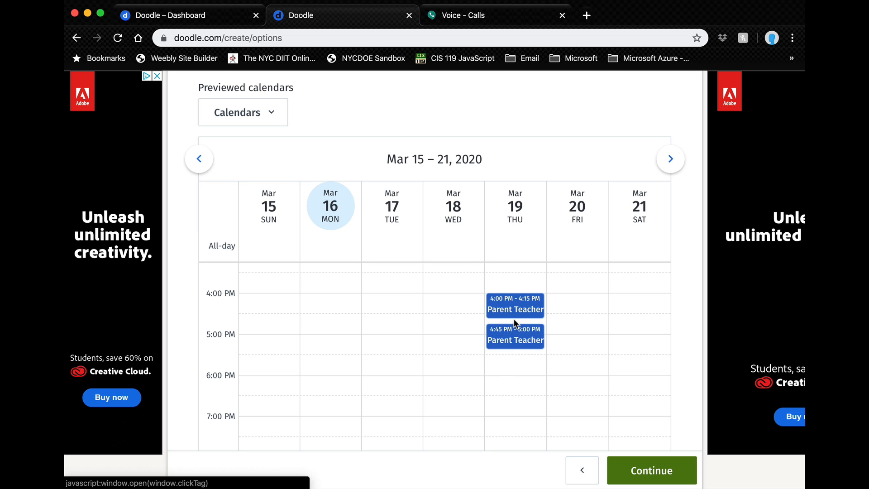
left_click_drag(512, 345, 511, 340)
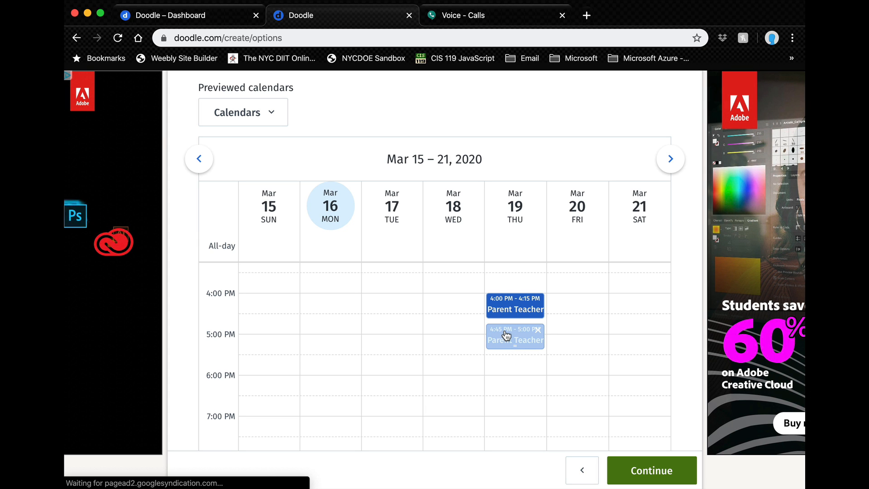
left_click(500, 359)
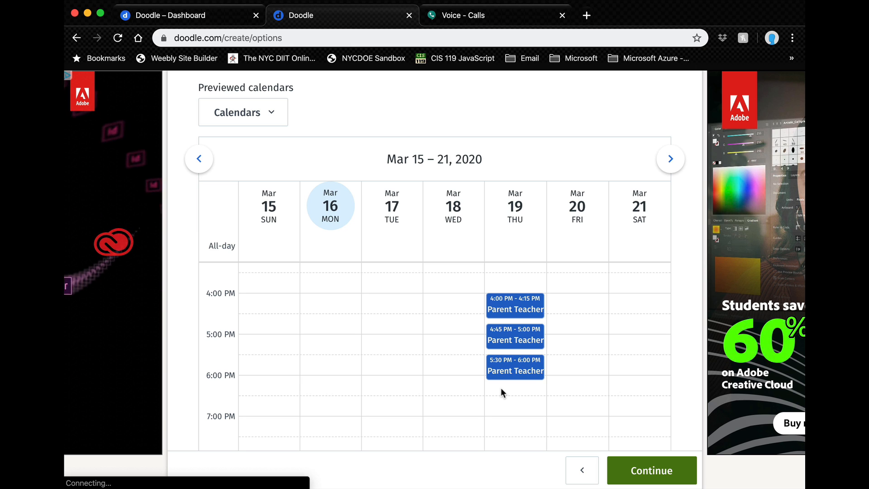
left_click(501, 392)
left_click(501, 423)
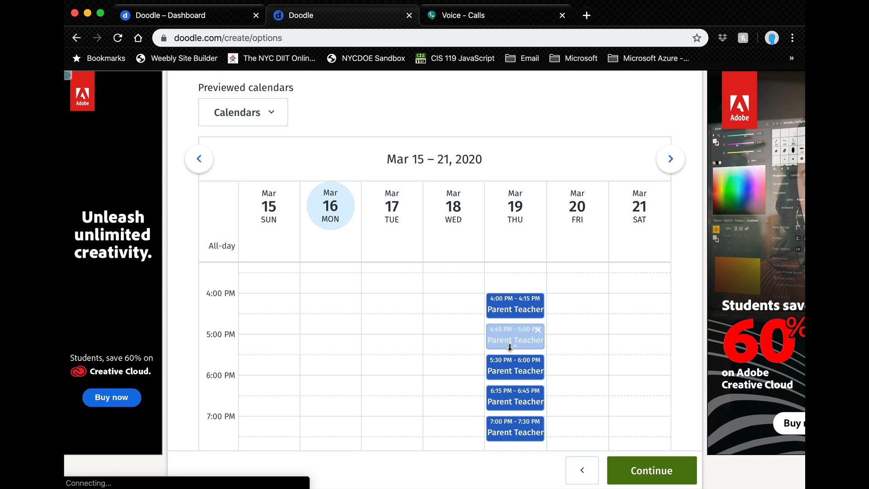
right_click(501, 310)
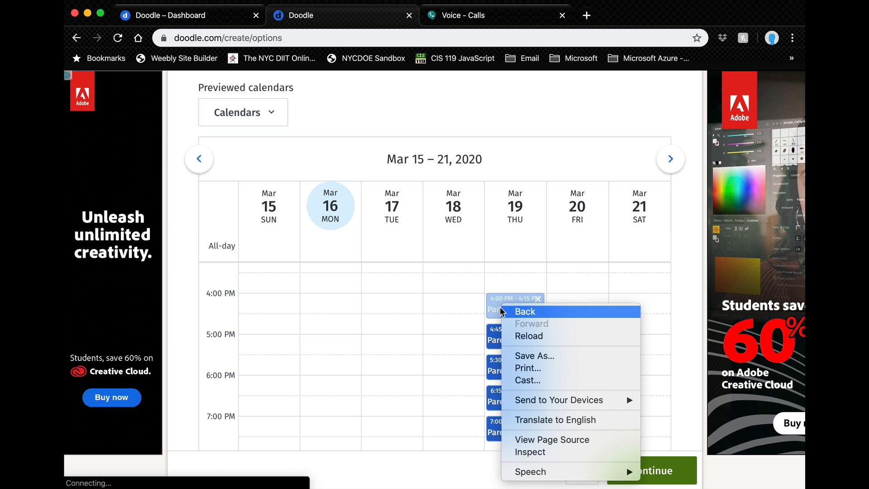
left_click(489, 309)
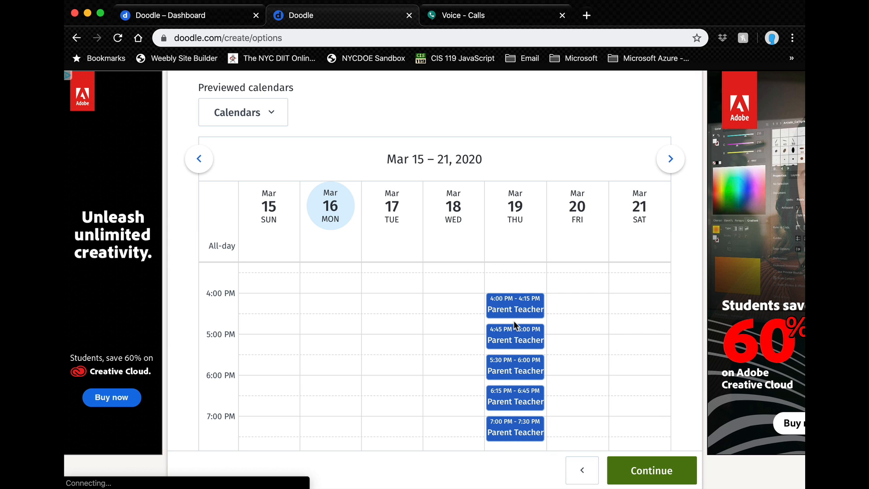
key("super+plus")
key("super+plus")
key("super+plus")
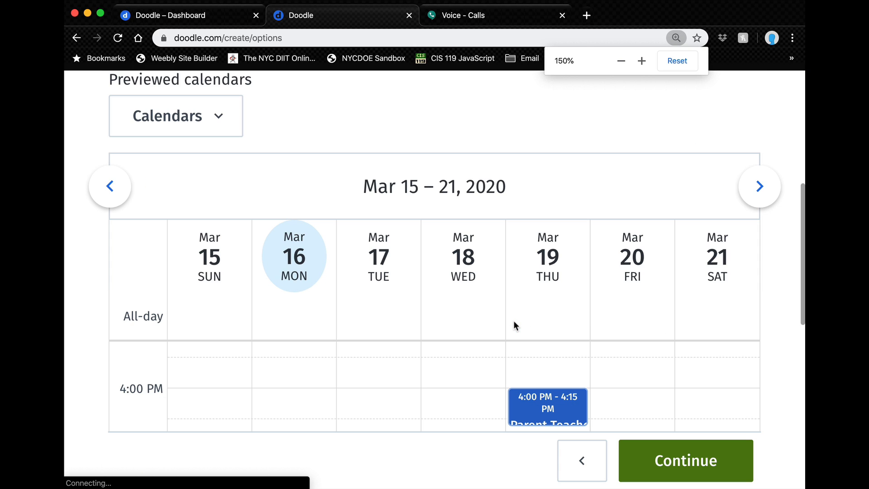
Step: Drag the 4:45–5:00 PM Thursday slot up to 4:30–4:45 PM
scroll(514, 322, "down", 3)
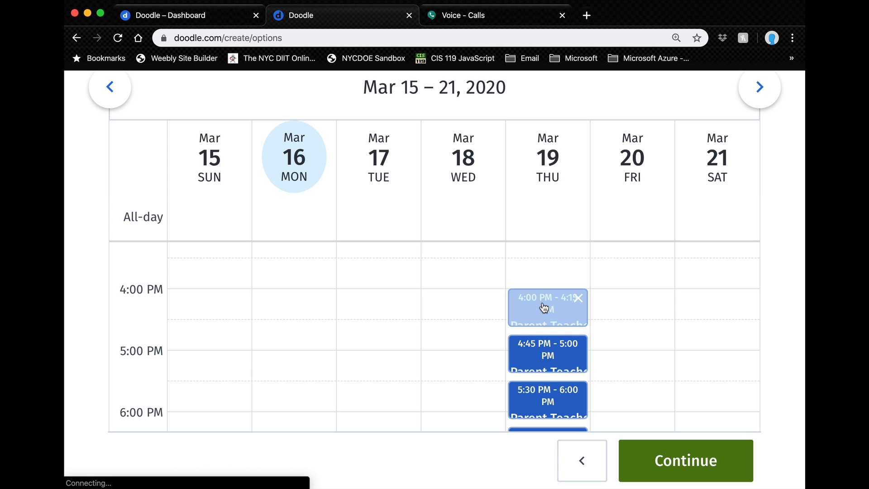
scroll(544, 307, "up", 1)
scroll(543, 307, "down", 2)
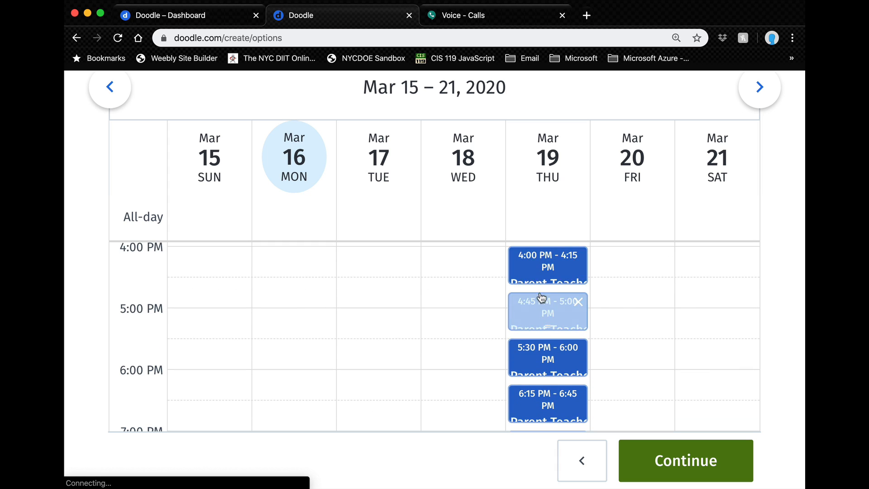
scroll(539, 276, "up", 1)
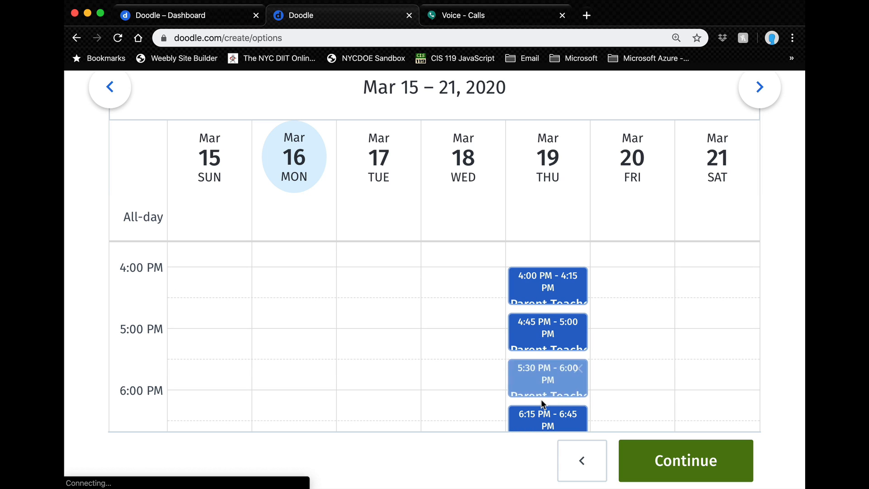
left_click_drag(542, 392, 545, 401)
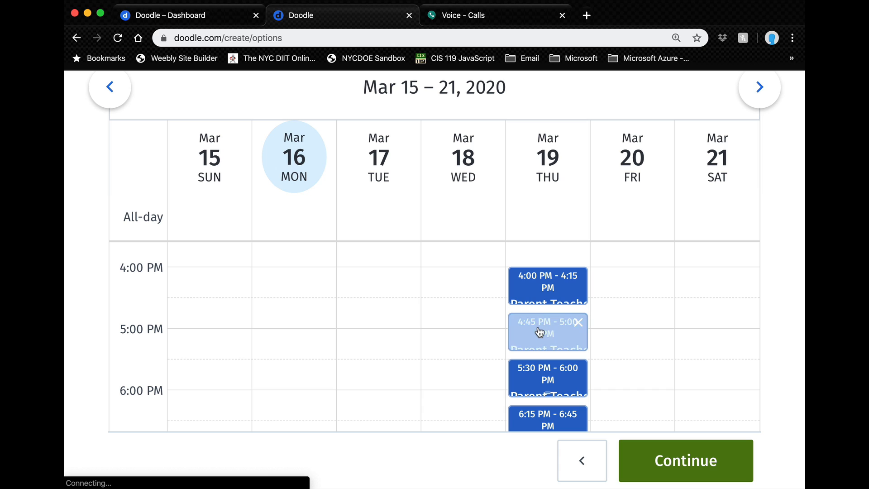
left_click_drag(539, 330, 538, 320)
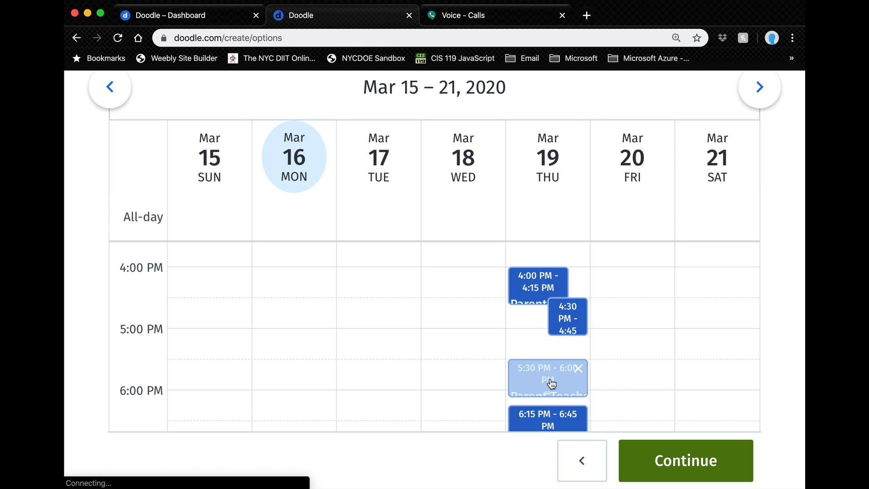
Step: Move the 5:30 and 6:15 PM slots to 4:45–5:15 and 5:15–5:45 PM
left_click_drag(551, 384, 543, 352)
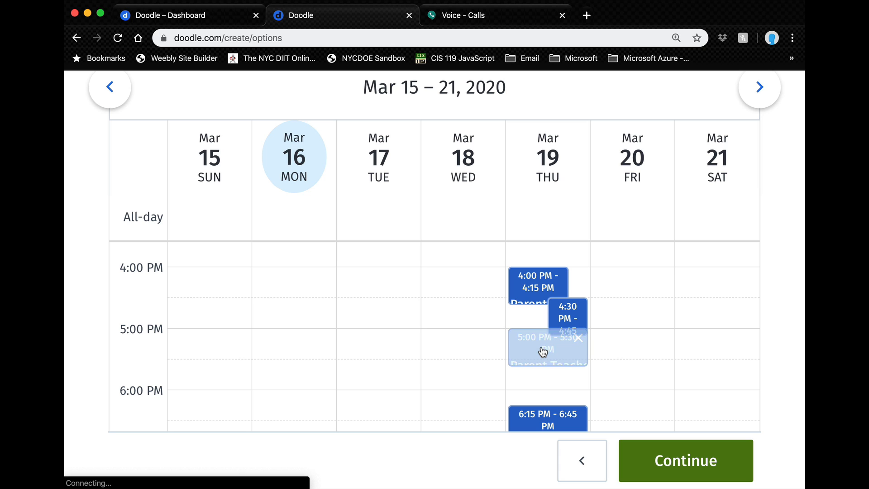
left_click_drag(543, 353, 566, 337)
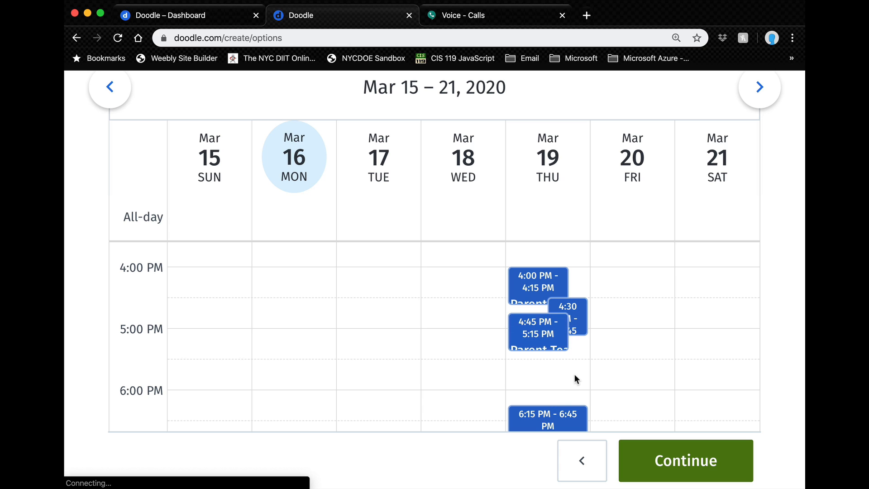
left_click_drag(545, 414, 551, 346)
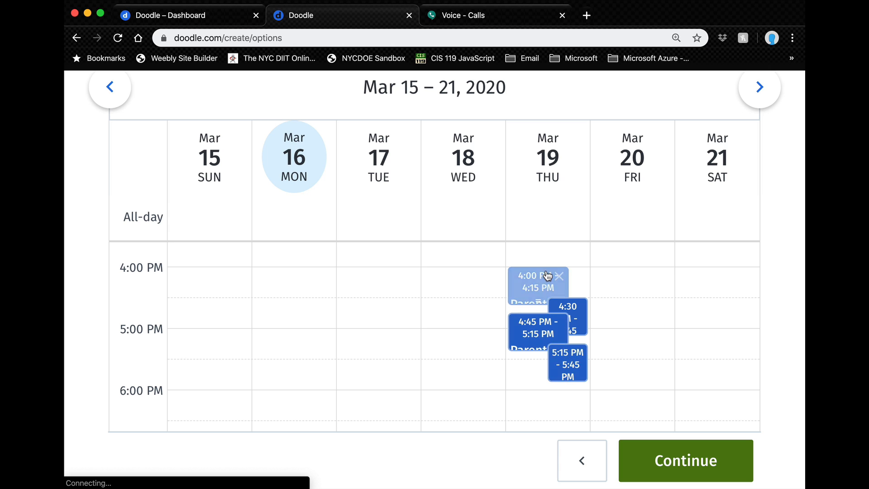
Step: Add two new Thursday slots at 5:45–6:00 and 6:00–6:15 PM
left_click(518, 384)
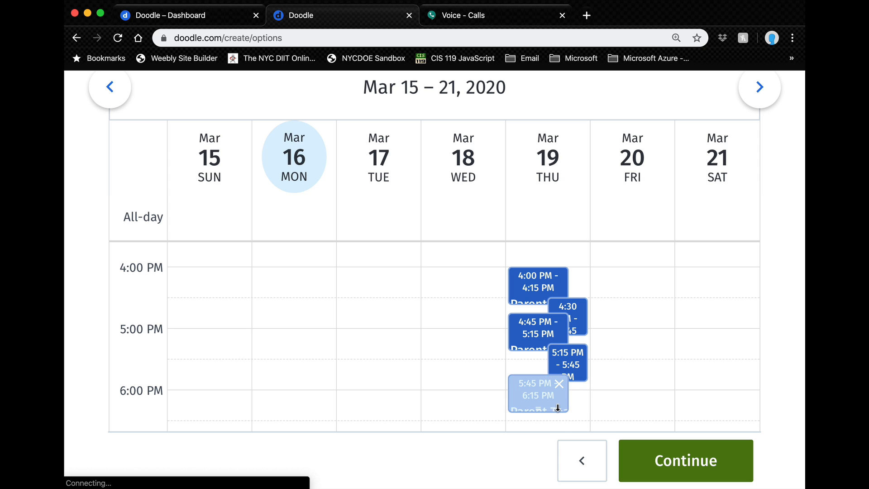
left_click_drag(558, 408, 564, 399)
scroll(579, 404, "down", 3)
left_click(580, 404)
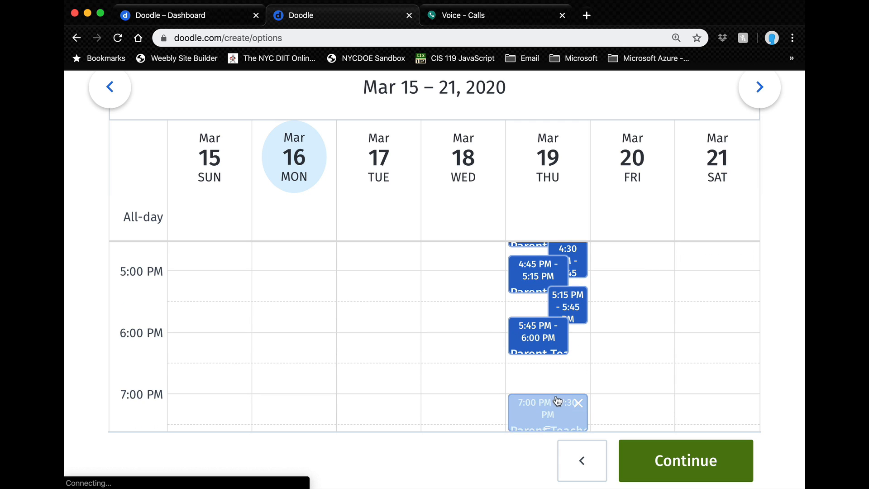
left_click_drag(558, 400, 565, 361)
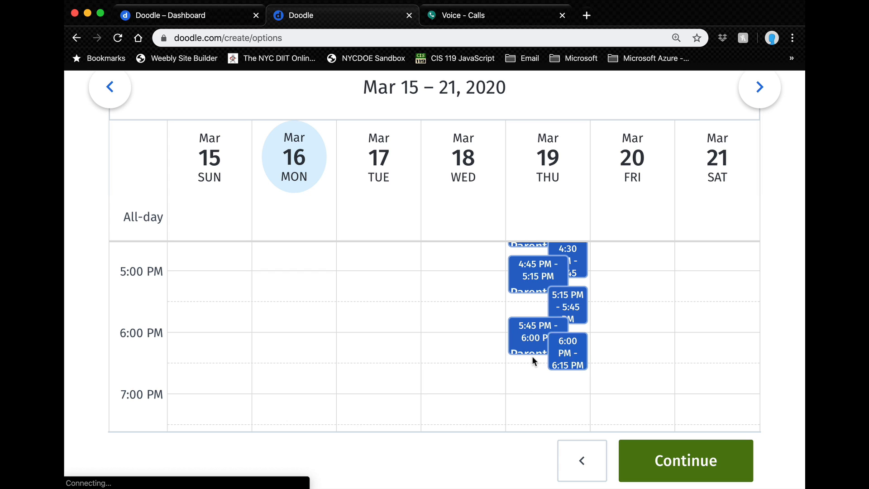
scroll(531, 355, "up", 3)
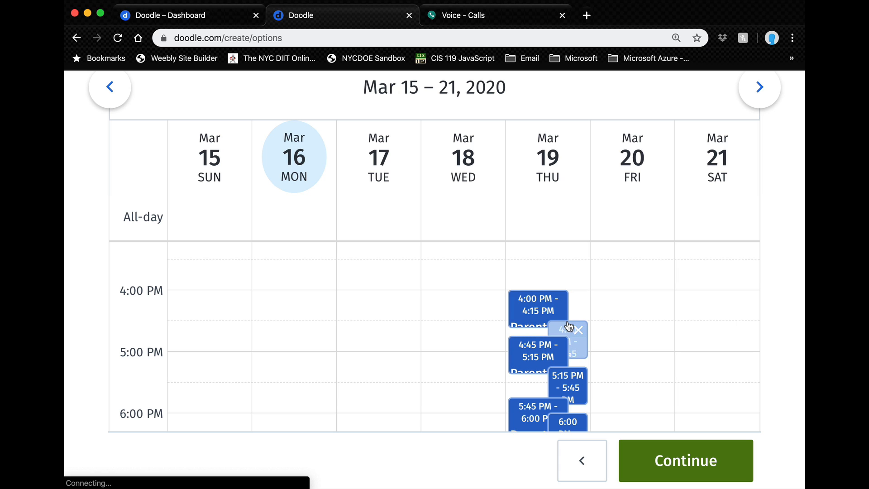
Step: Move the 4:30 Thursday slot up to 4:15–4:30 PM
left_click_drag(570, 332, 569, 324)
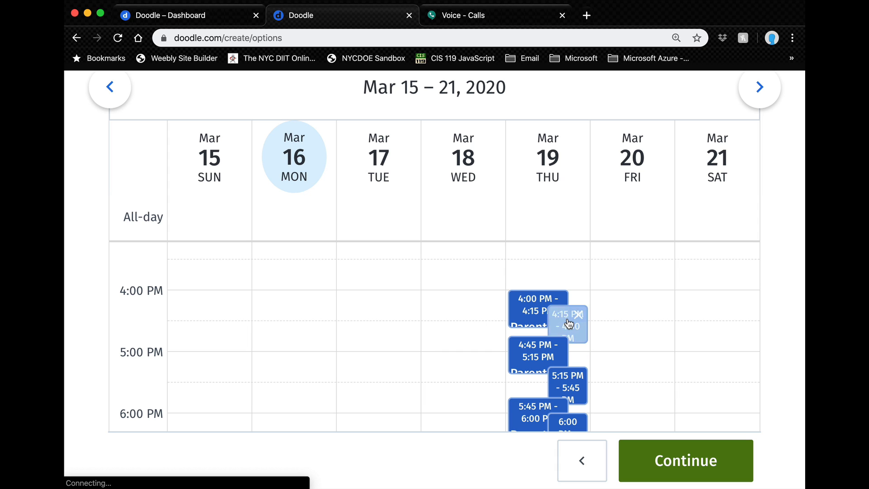
scroll(569, 322, "down", 4)
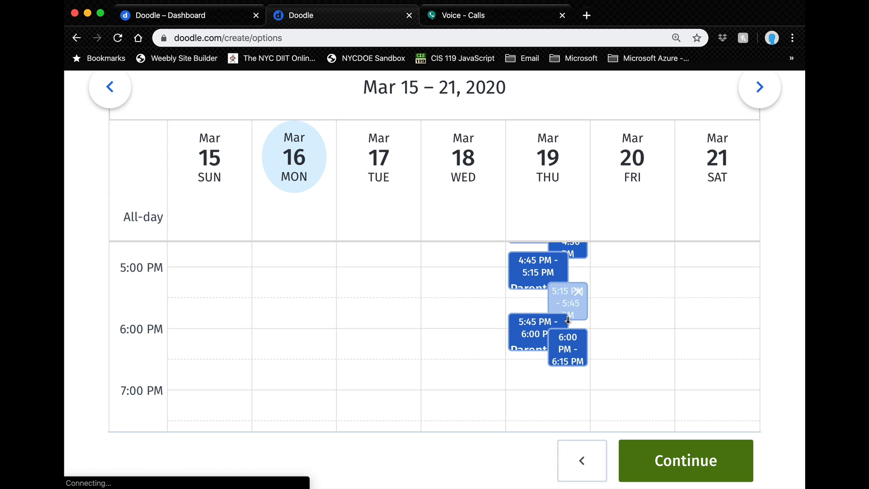
scroll(567, 320, "up", 7)
scroll(568, 320, "down", 6)
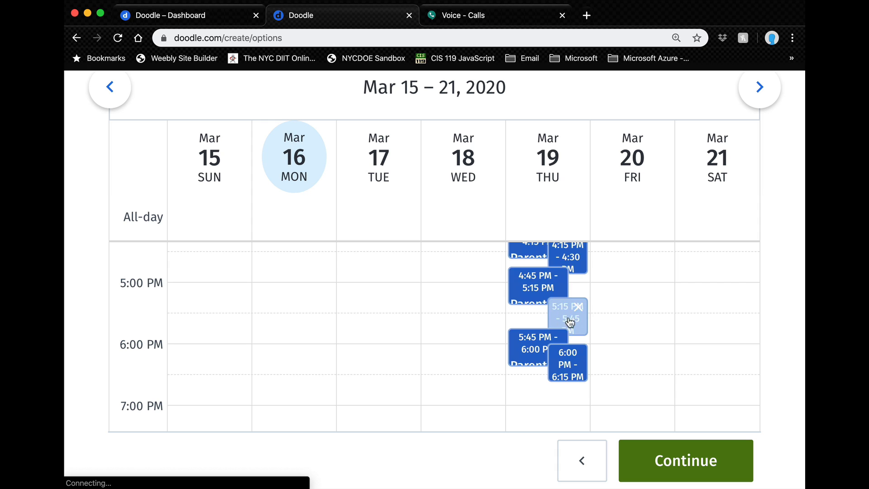
scroll(514, 289, "up", 12)
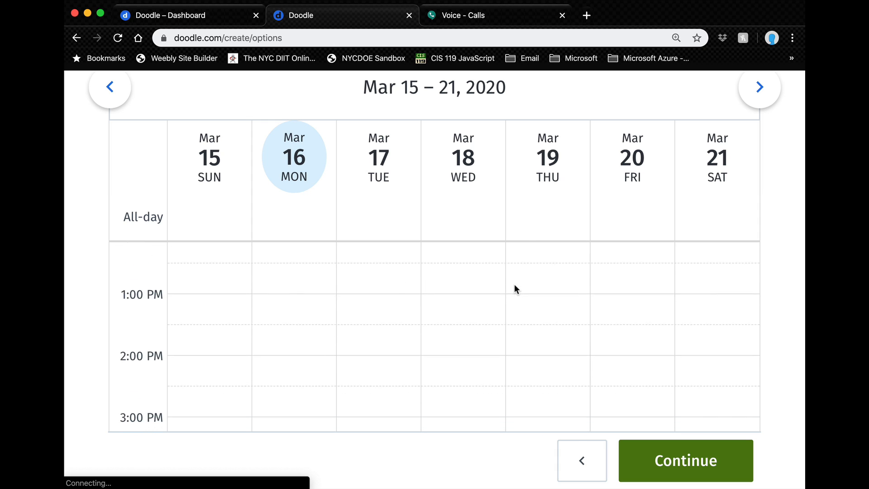
scroll(538, 210, "up", 3)
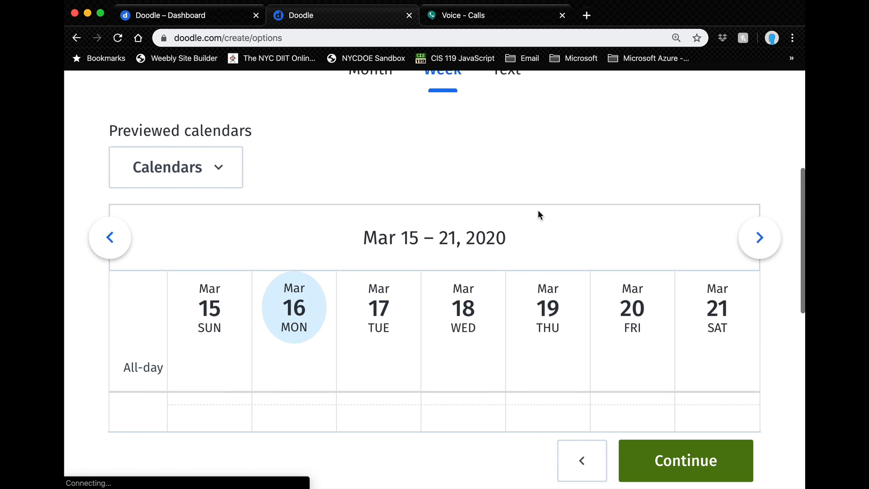
Step: Close the Calendars preview list and switch the poll options to Text
left_click(219, 175)
scroll(314, 143, "down", 5)
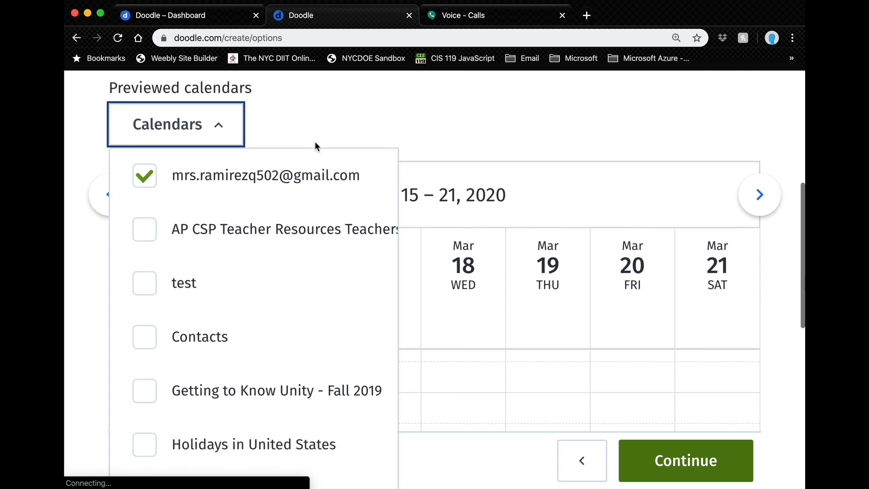
scroll(315, 144, "down", 6)
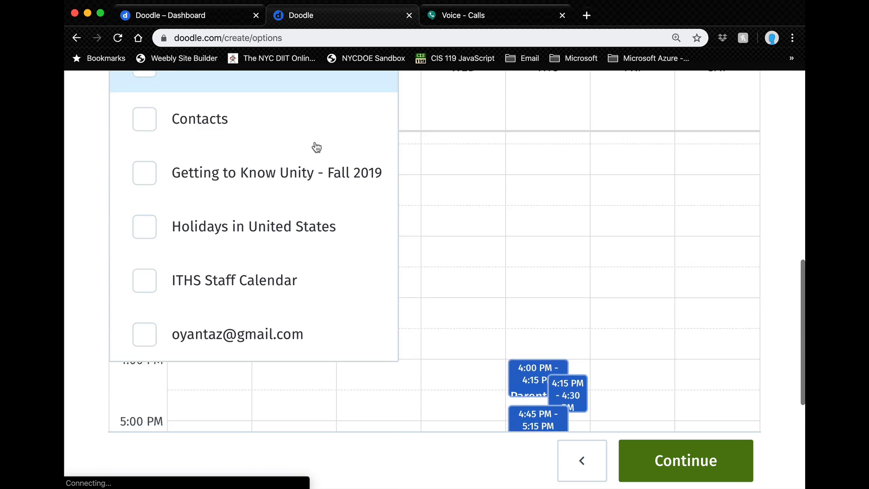
scroll(316, 145, "up", 10)
left_click(218, 183)
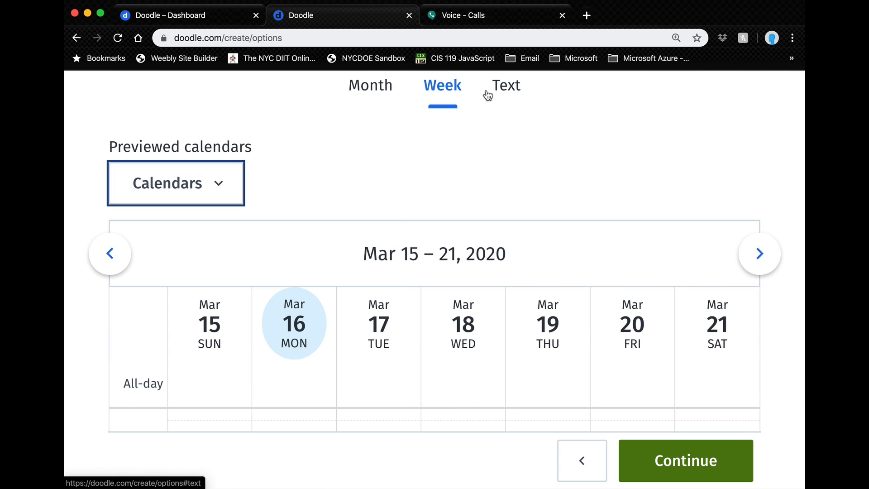
left_click(506, 92)
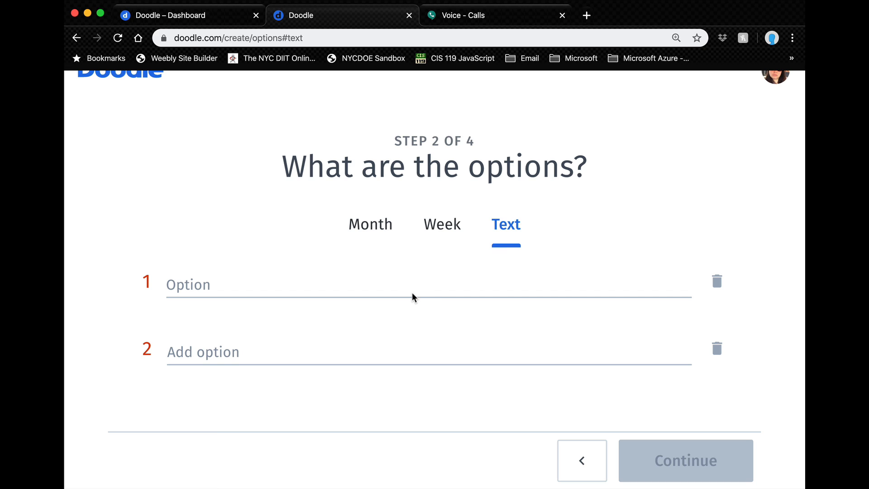
Step: Enter 4:00 and 4:05 as the first two poll options
left_click(292, 287)
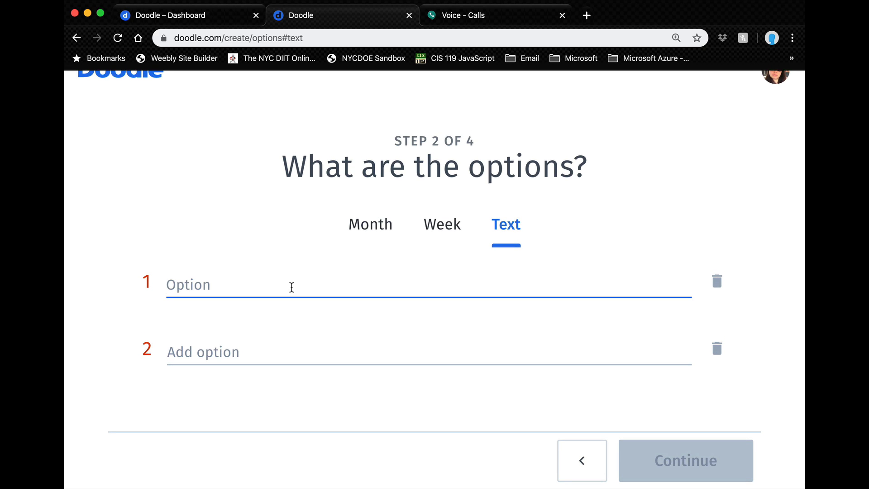
type("4:")
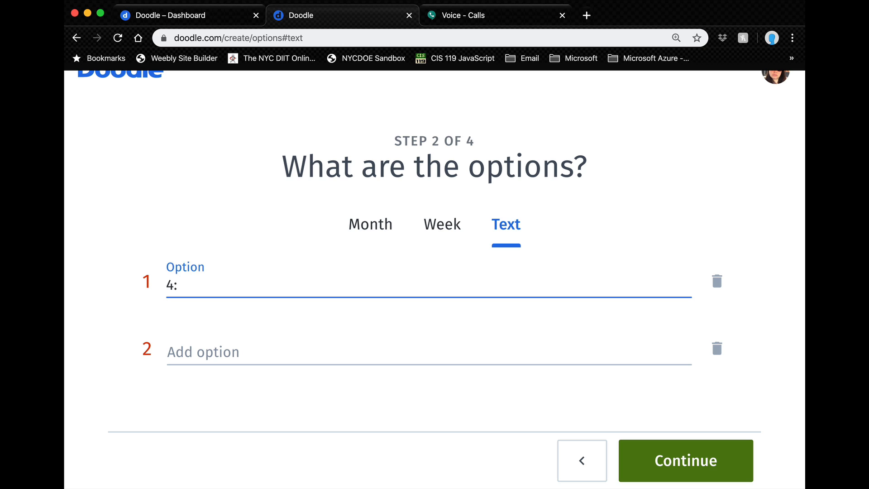
type("00")
left_click(283, 346)
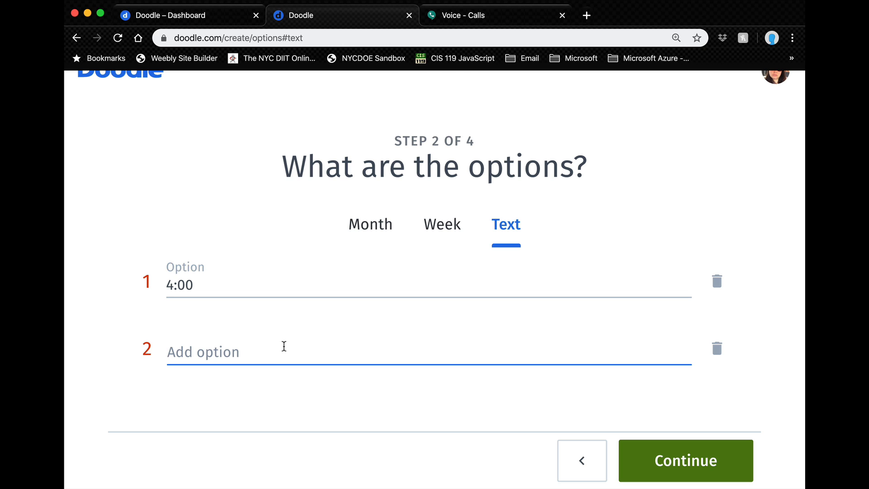
type("$")
key("BackSpace")
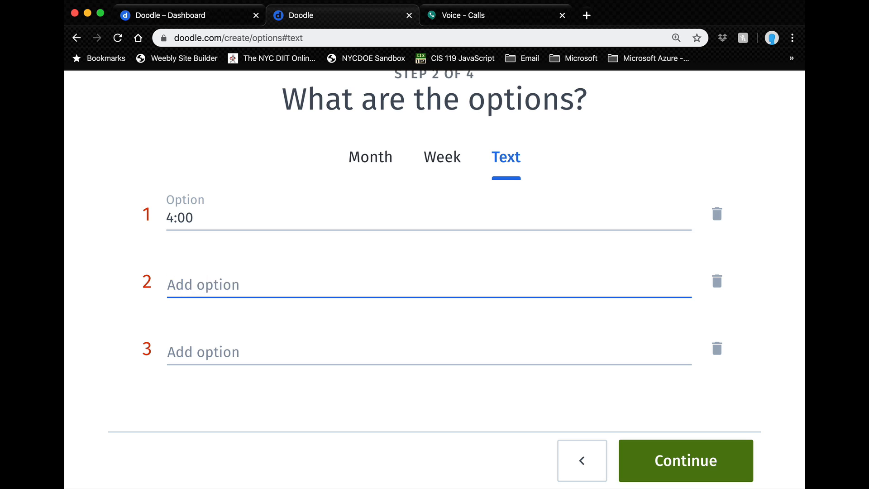
type("4")
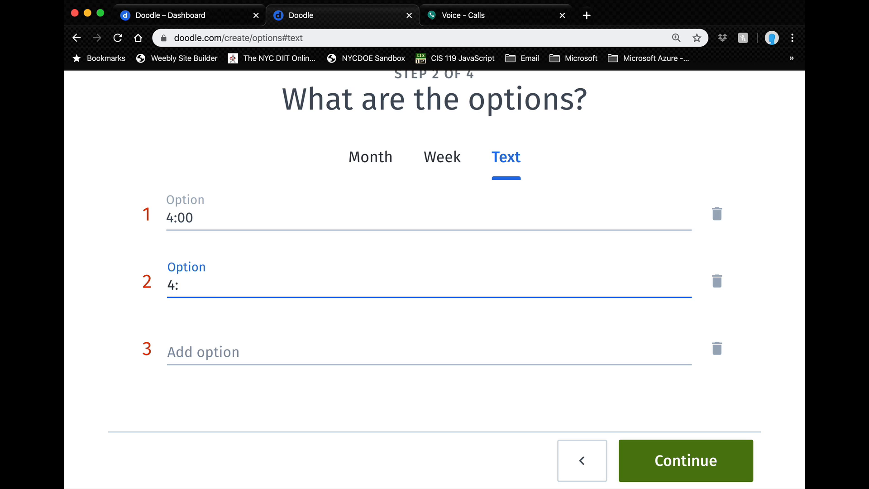
type(":05")
Step: Copy 4:05 from option two and paste it into options three, four and five
left_click(242, 350)
type("$")
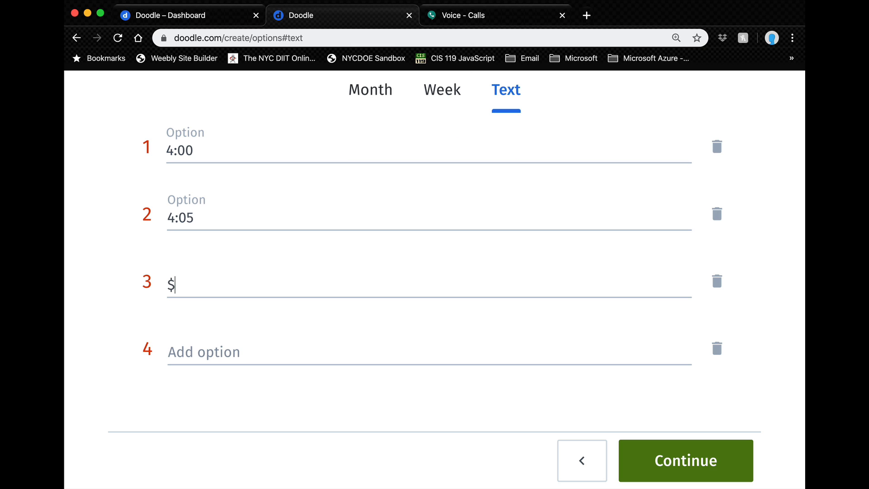
key("BackSpace")
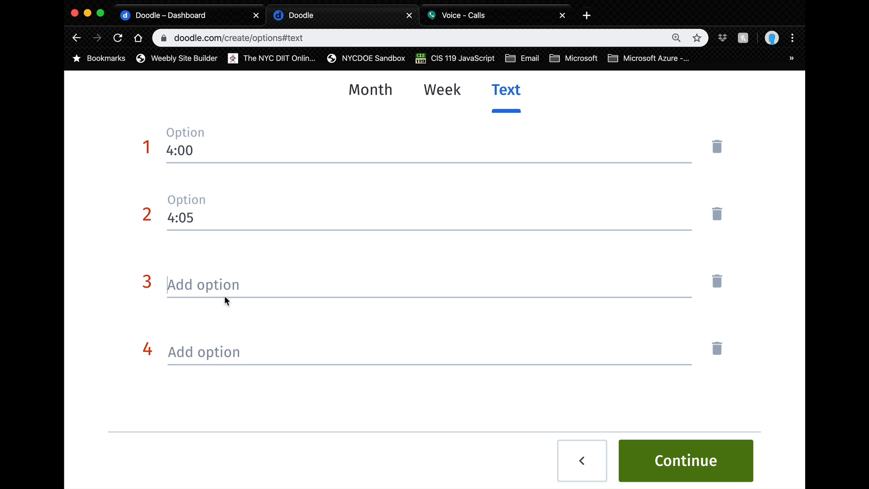
left_click_drag(204, 217, 167, 218)
key("super+c")
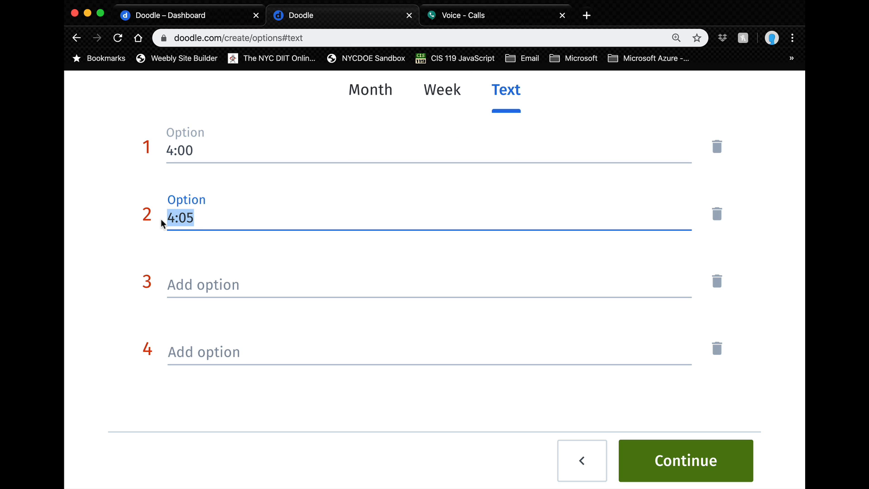
left_click(174, 275)
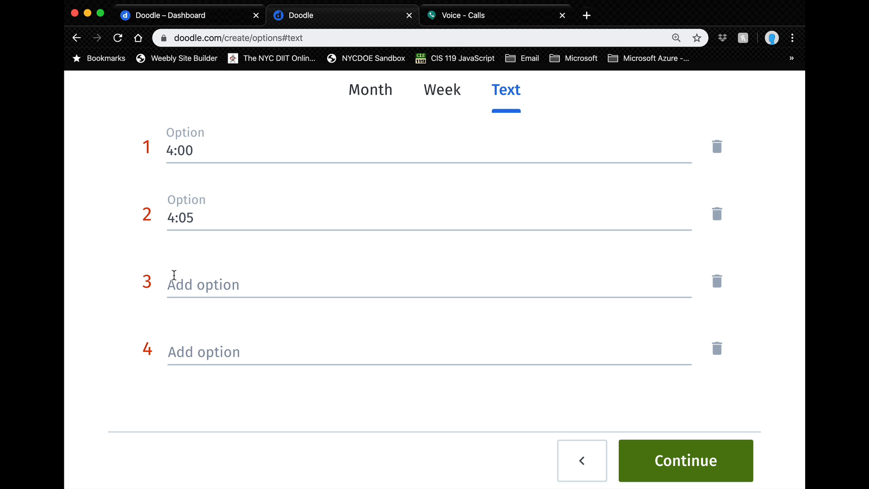
key("super+v")
left_click(173, 351)
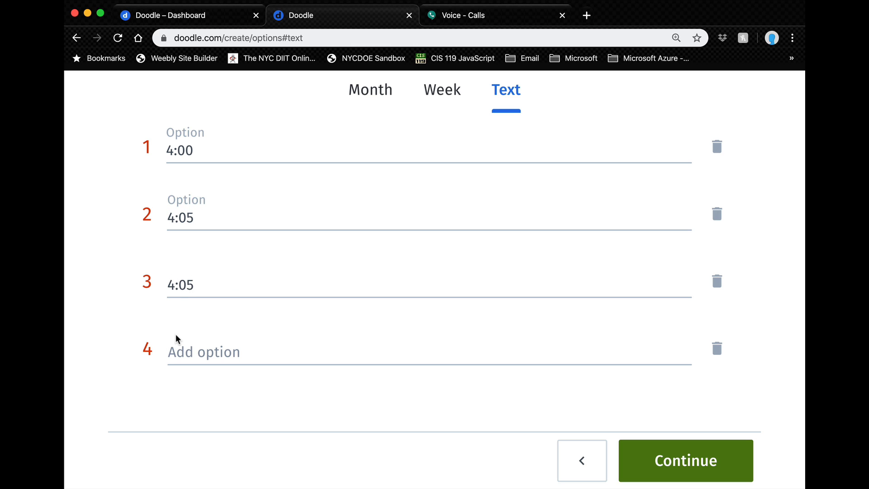
key("super+v")
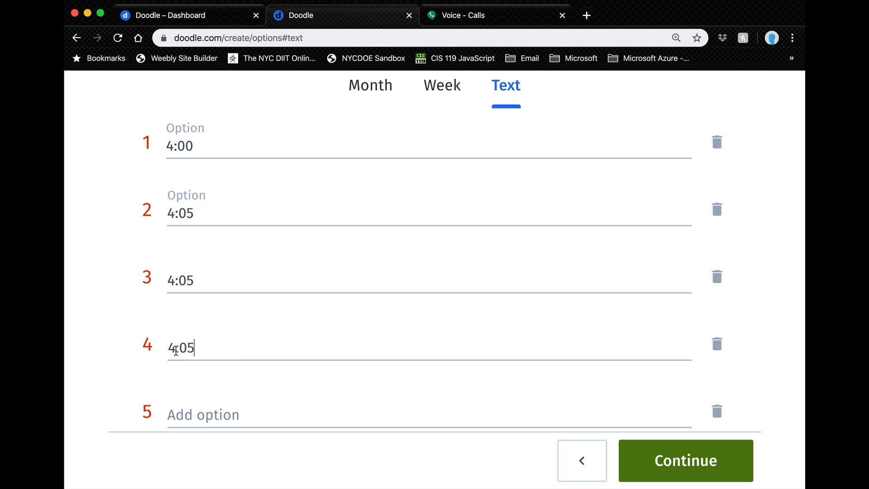
left_click(177, 408)
key("super+v")
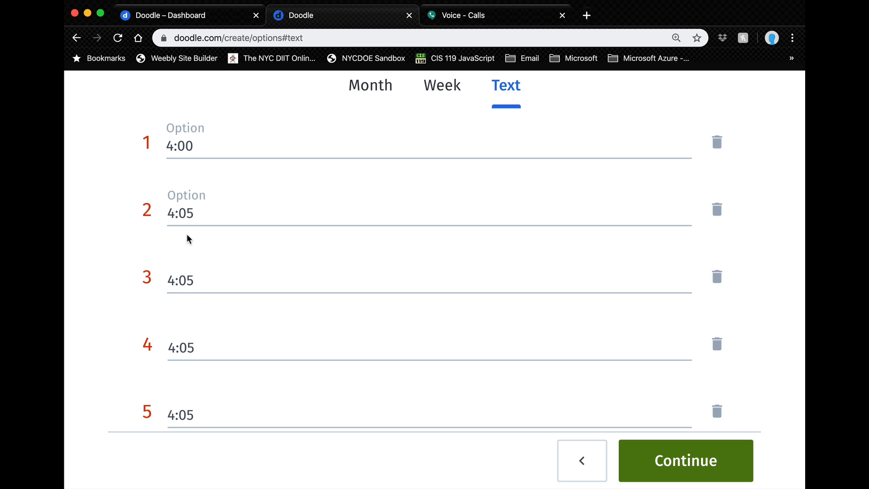
Step: Edit the pasted options to read 4:10, 4:15 and 4:20
left_click(190, 213)
key("BackSpace")
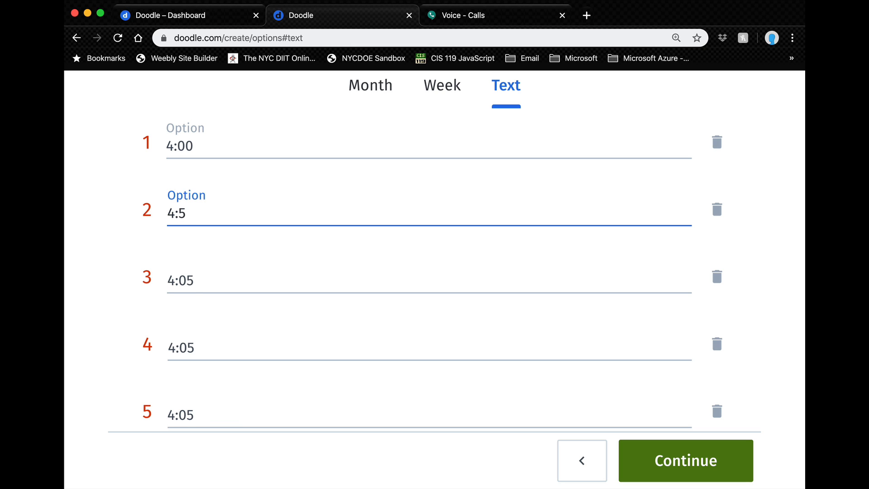
type("0")
left_click(185, 280)
key("BackSpace")
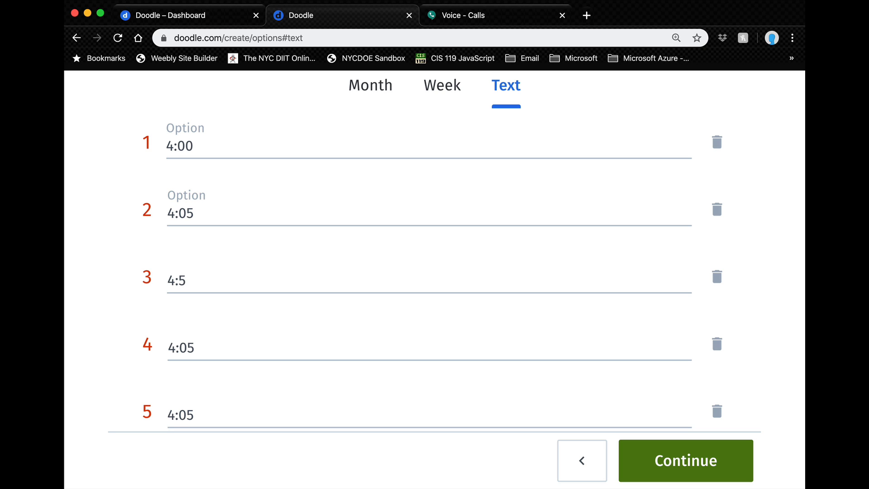
key("Delete")
type("10")
left_click(186, 346)
key("BackSpace")
type("1")
scroll(194, 389, "down", 3)
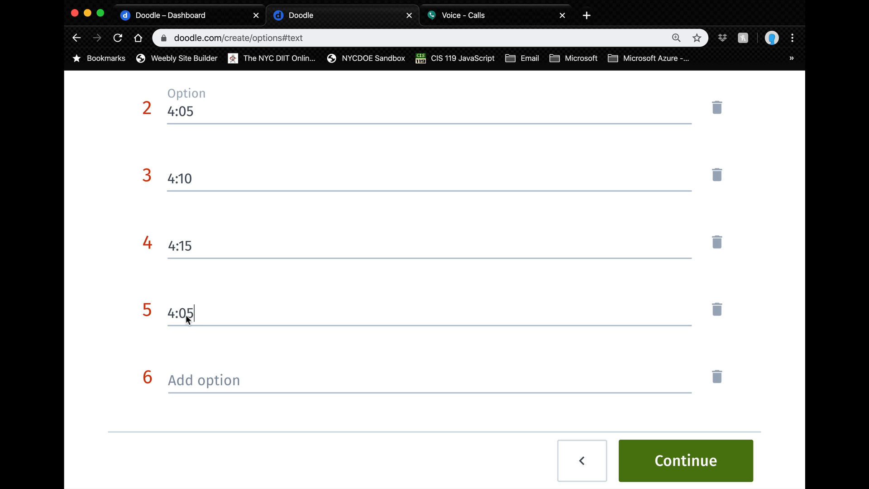
key("BackSpace")
key("BackSpace")
type("20")
scroll(434, 251, "up", 3)
scroll(435, 251, "down", 3)
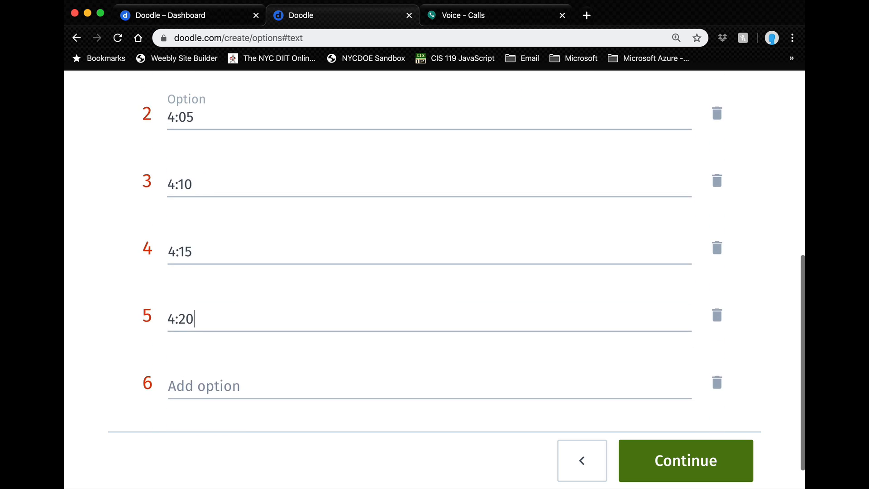
scroll(435, 252, "up", 1)
scroll(435, 251, "up", 2)
scroll(435, 252, "down", 3)
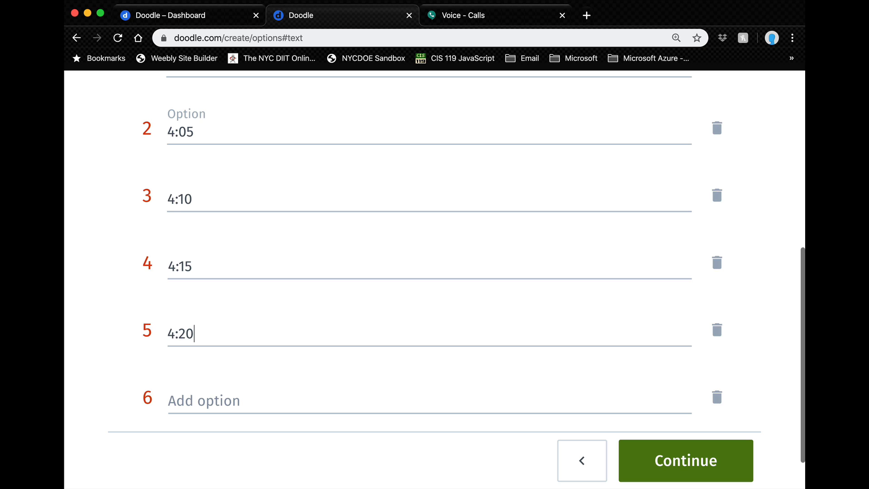
Step: Move on to Poll settings, zoom to 90%, leaving if-need-be answers off
left_click(665, 466)
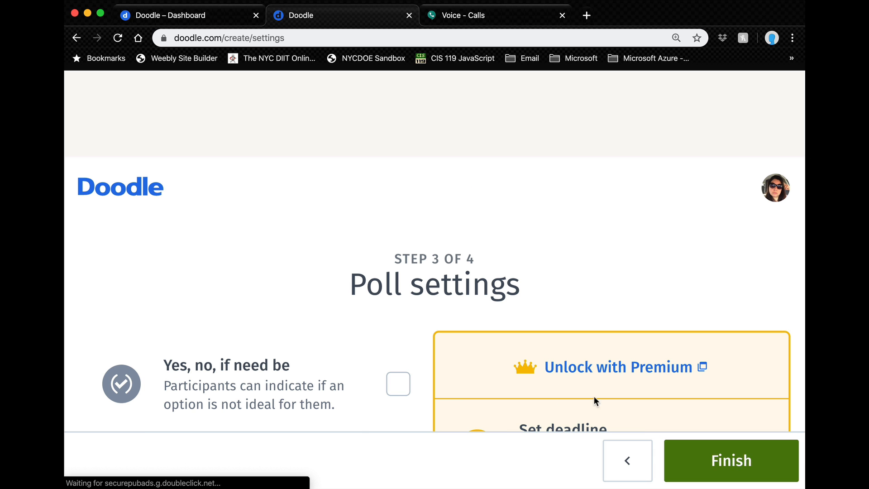
key("super+minus")
key("super+minus")
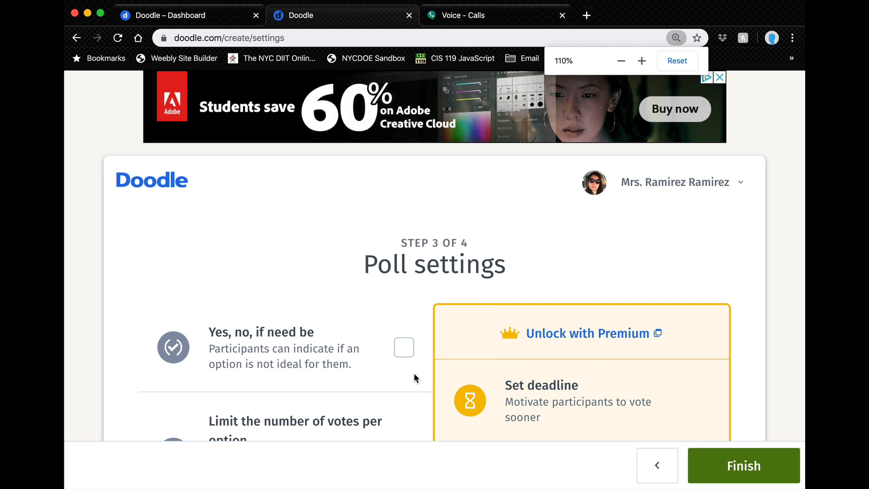
key("super+minus")
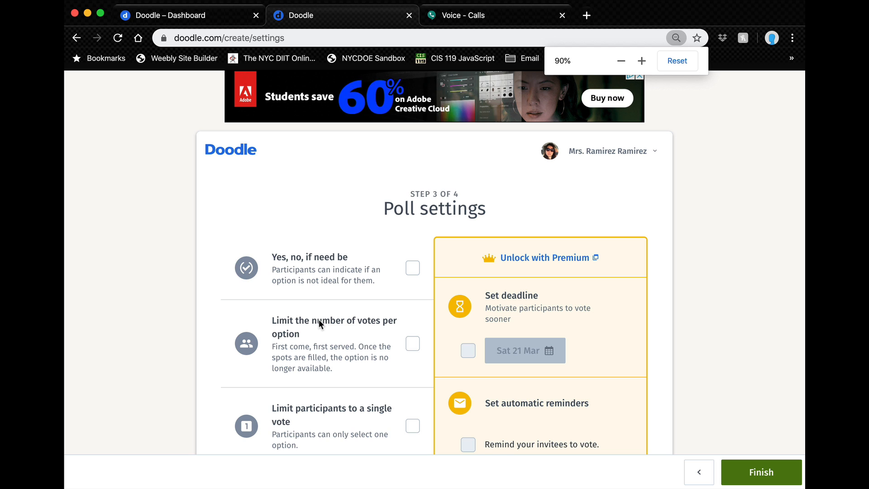
scroll(319, 322, "down", 5)
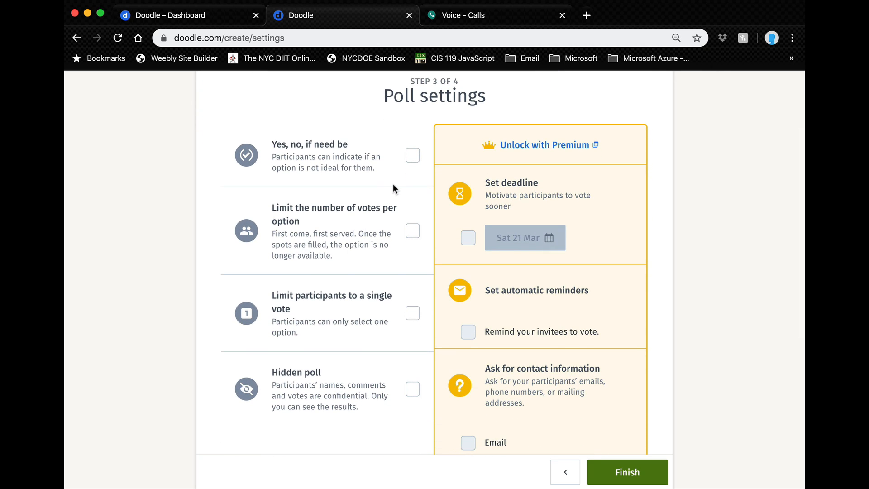
left_click(412, 157)
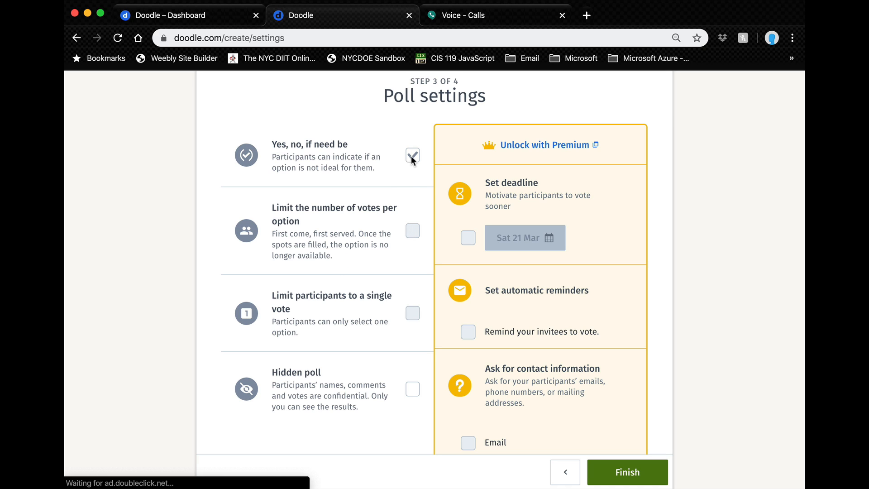
left_click(411, 156)
Step: Enable Limit votes per option (1), a single vote per participant, and Hidden poll
left_click(412, 232)
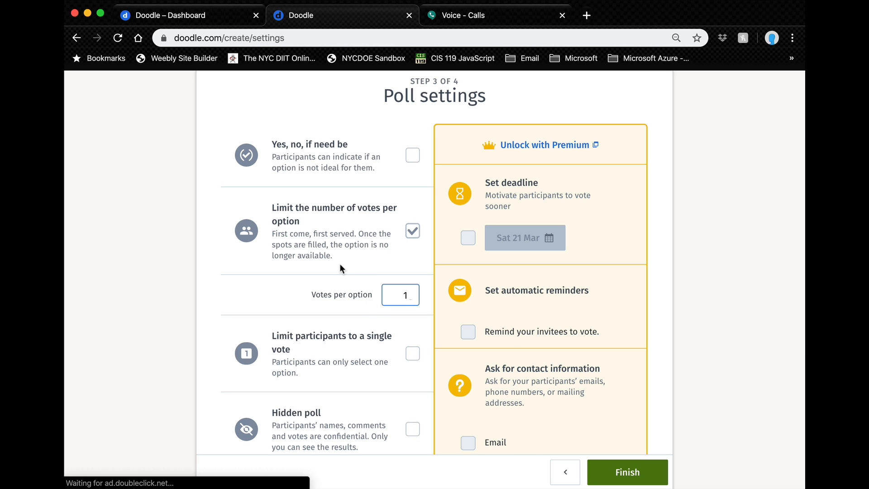
scroll(340, 268, "down", 1)
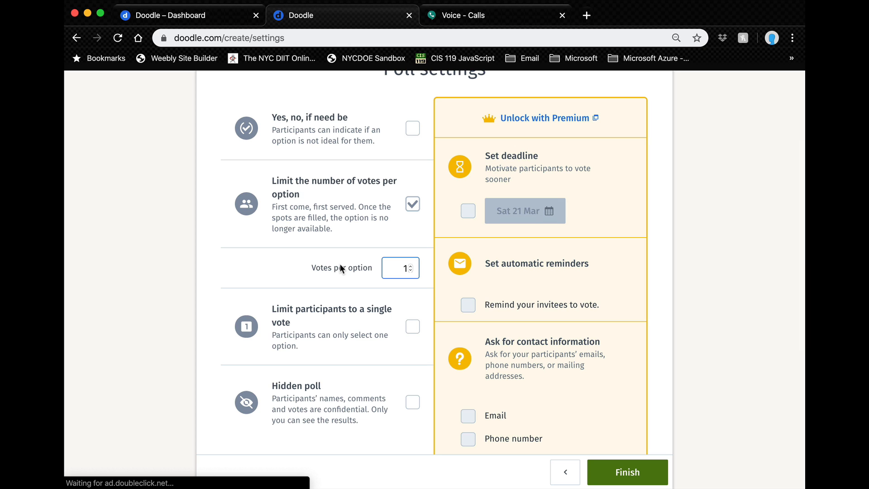
scroll(339, 264, "down", 1)
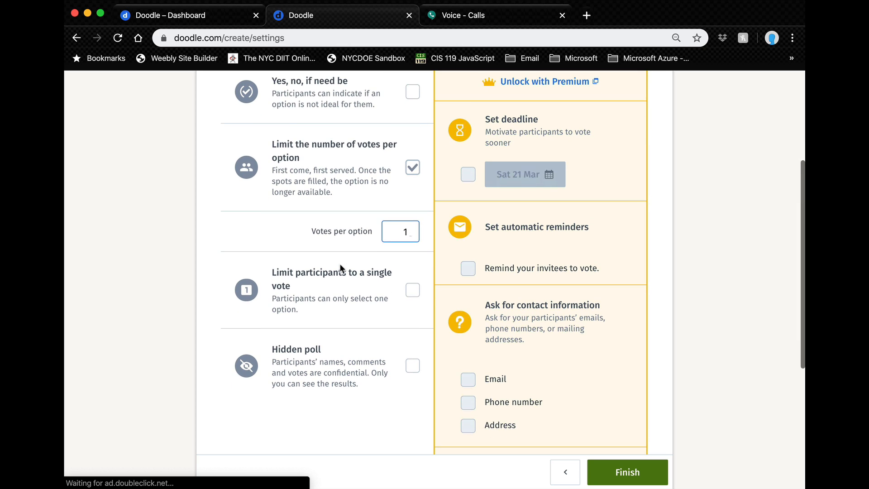
left_click(410, 292)
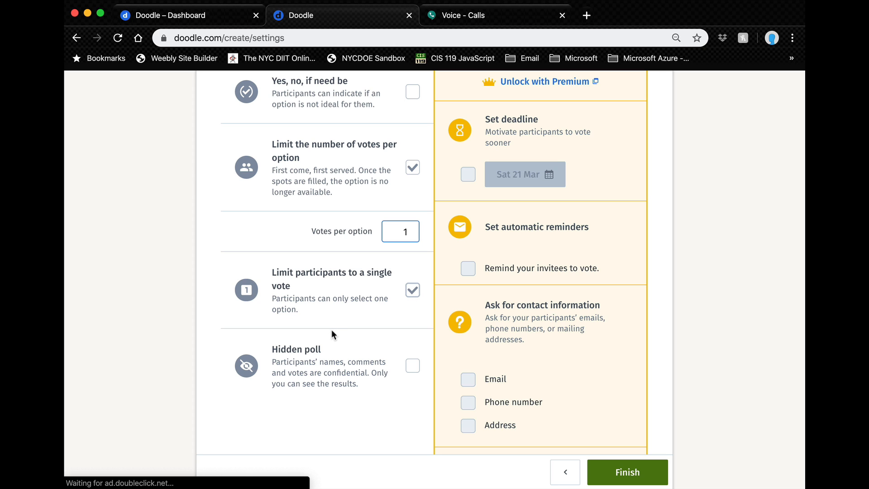
scroll(332, 335, "down", 1)
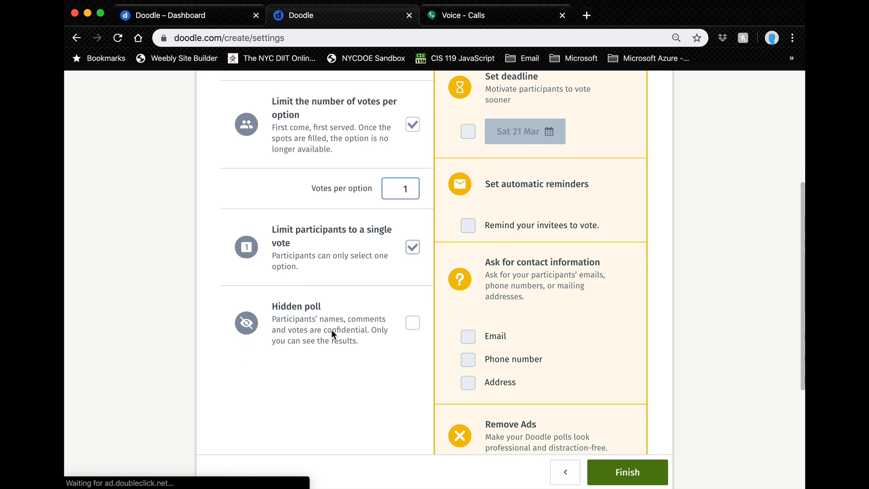
left_click(412, 324)
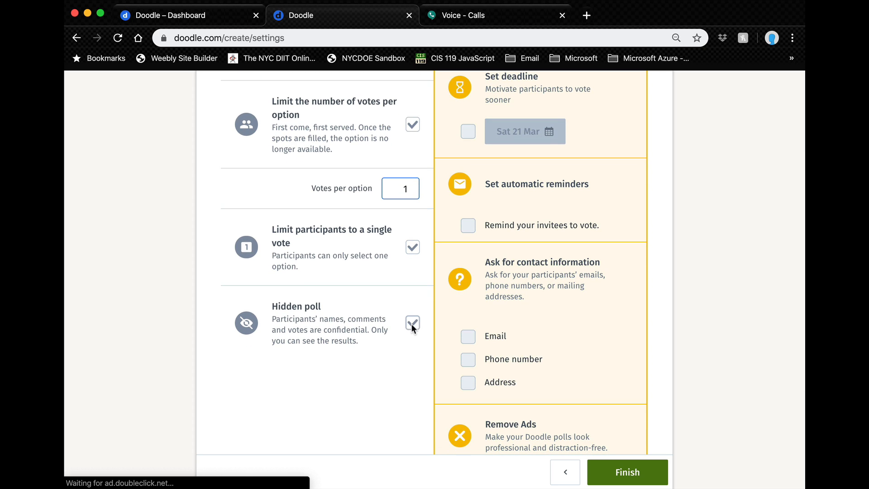
scroll(336, 342, "up", 2)
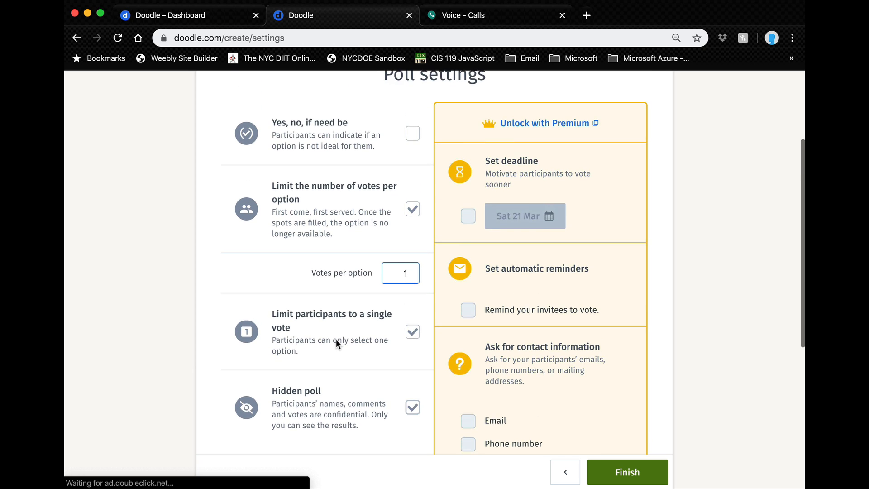
scroll(336, 342, "down", 1)
scroll(336, 344, "up", 1)
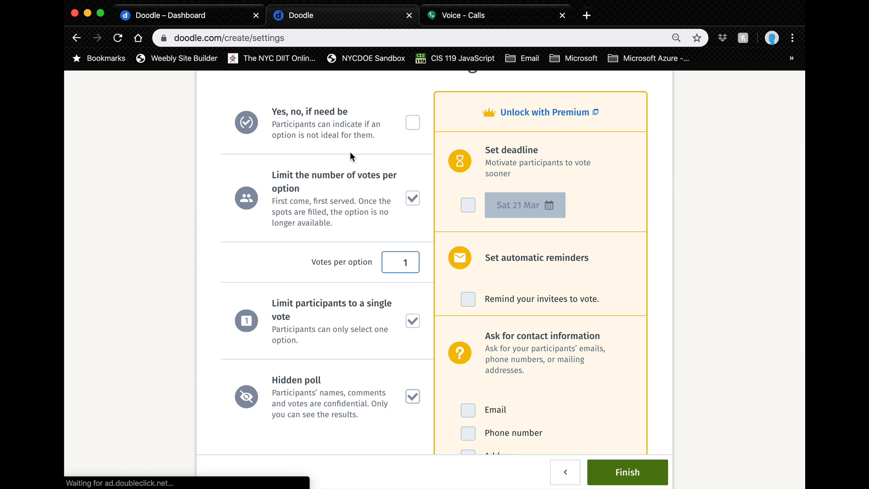
scroll(351, 156, "down", 2)
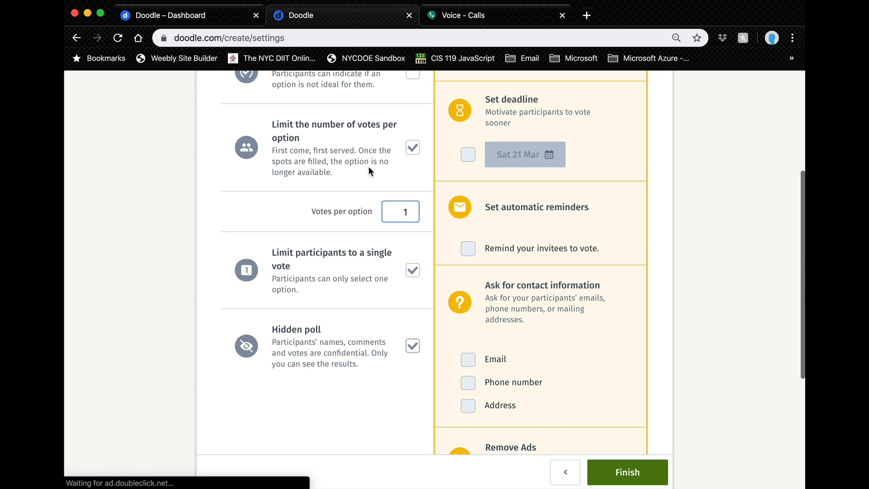
scroll(368, 170, "down", 1)
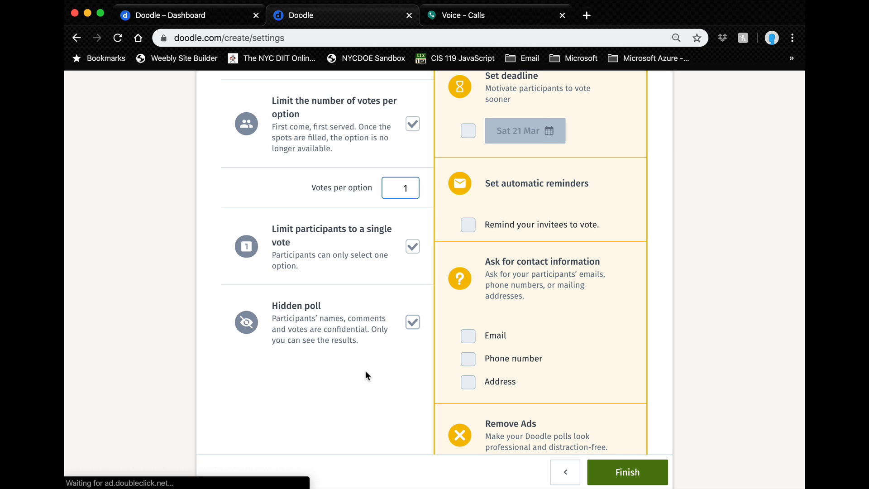
scroll(365, 374, "down", 5)
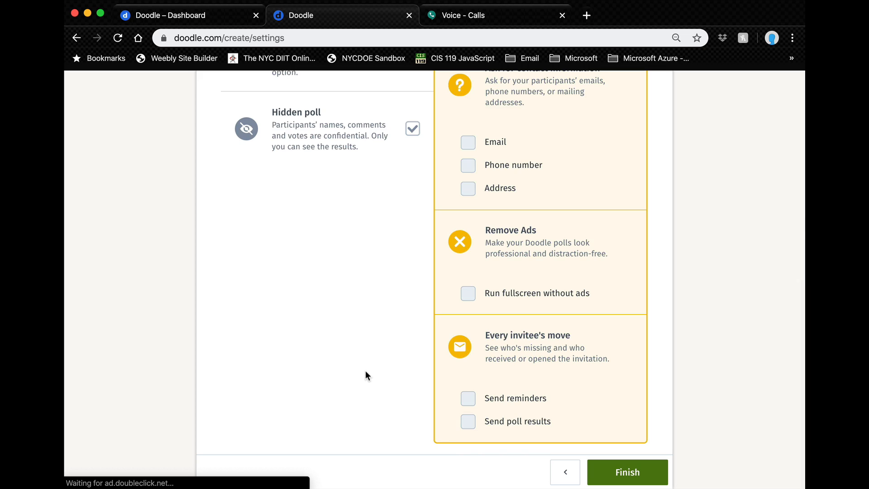
scroll(366, 376, "up", 10)
scroll(583, 188, "down", 10)
Step: Finish creating the Parent Teacher Conference poll
left_click(628, 473)
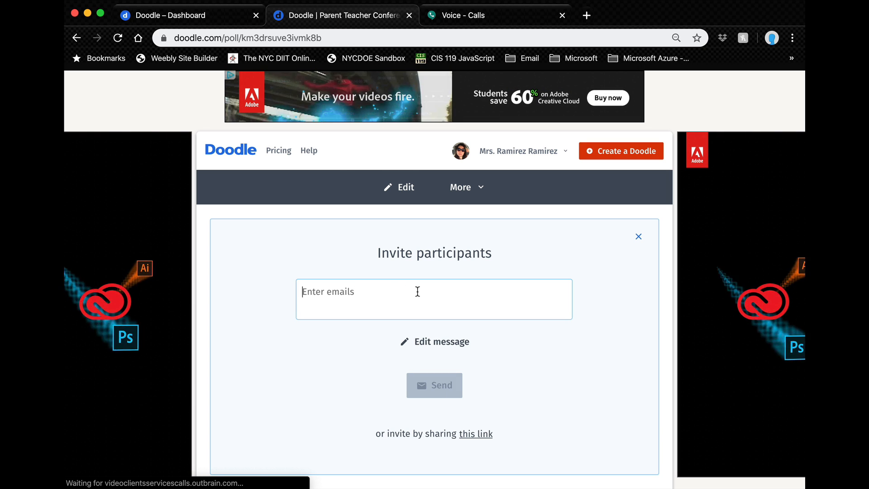
scroll(500, 341, "down", 3)
scroll(498, 340, "down", 1)
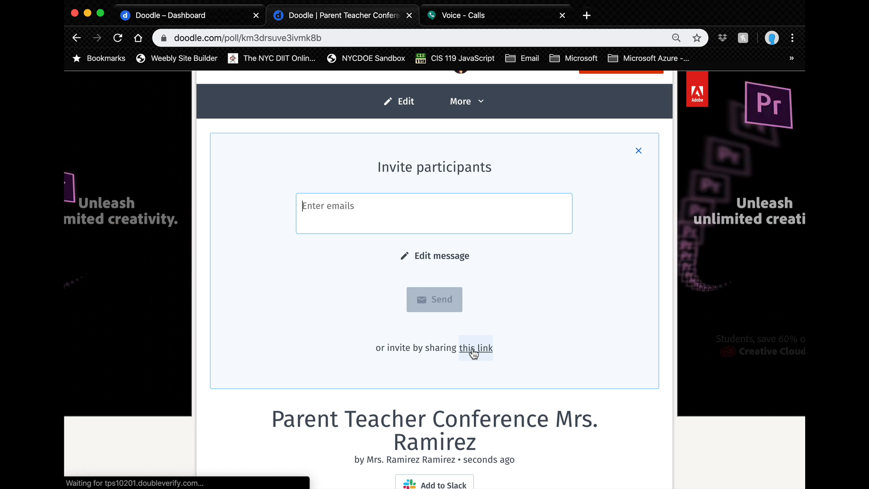
Step: Reveal the poll's shareable voting link and copy it
left_click(475, 356)
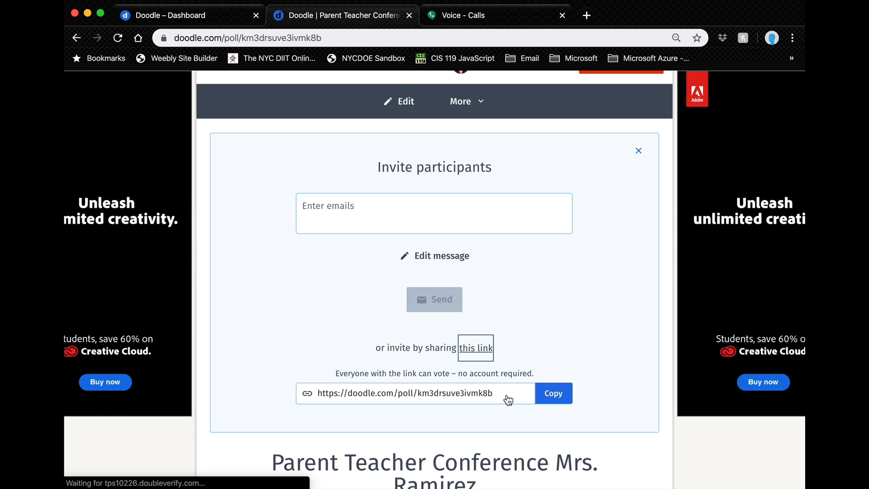
left_click(316, 394)
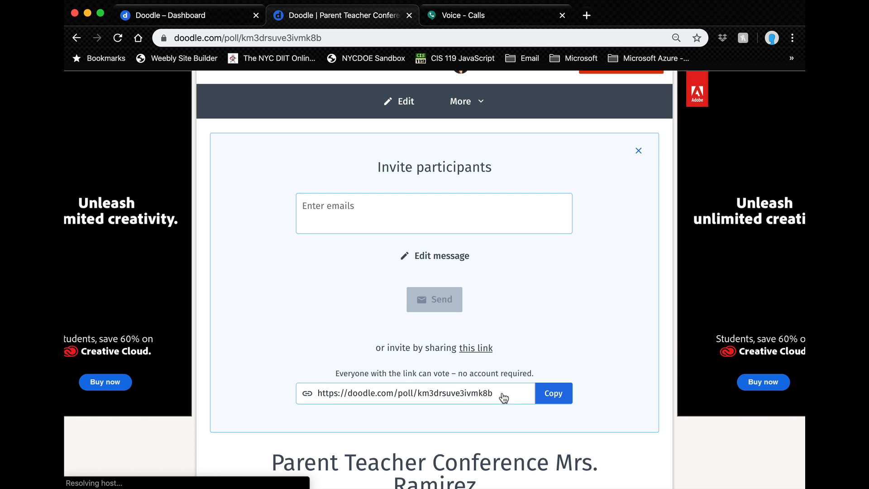
left_click_drag(504, 398, 385, 395)
left_click_drag(327, 393, 317, 393)
left_click(314, 393)
left_click(563, 401)
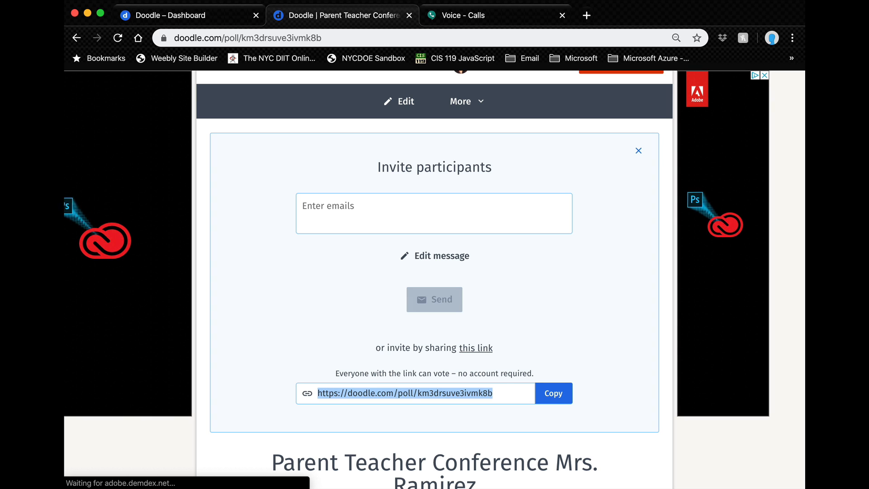
scroll(573, 368, "down", 4)
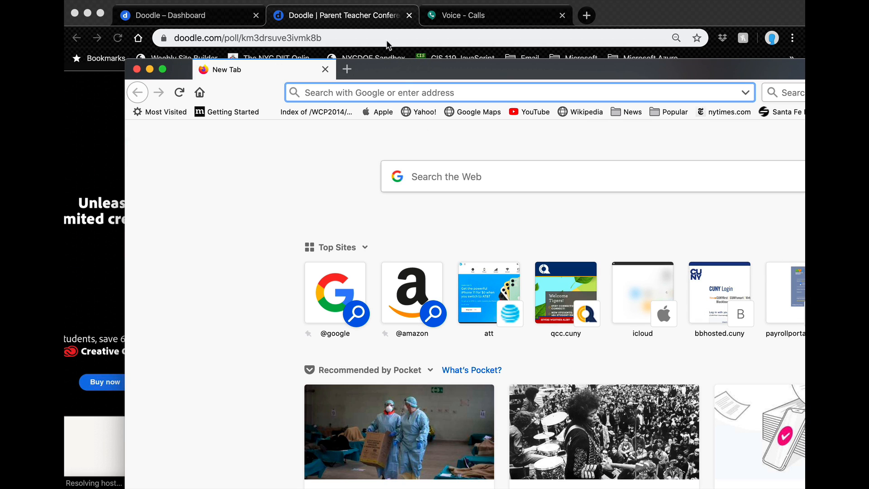
Step: Move and resize the Firefox window to fit at the top of the screen
left_click_drag(446, 75, 388, 15)
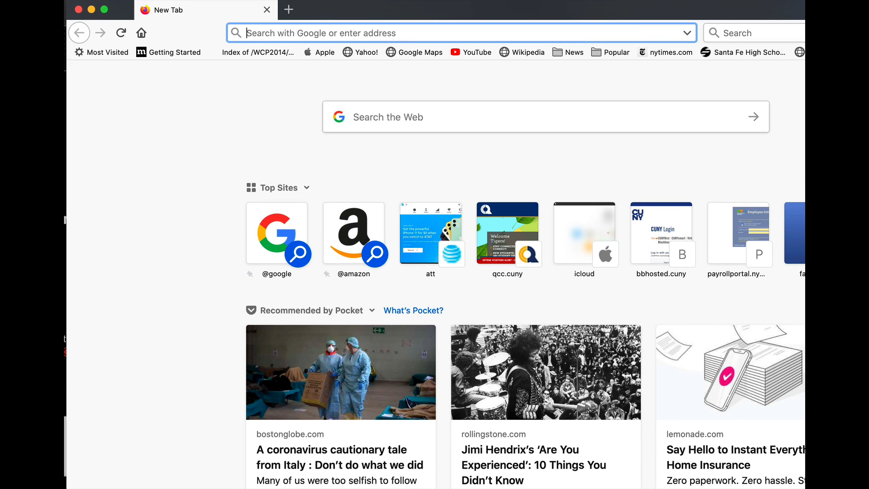
mouse_move(805, 488)
left_mouse_down()
mouse_move(778, 467)
mouse_move(803, 475)
left_mouse_up()
key("super+v")
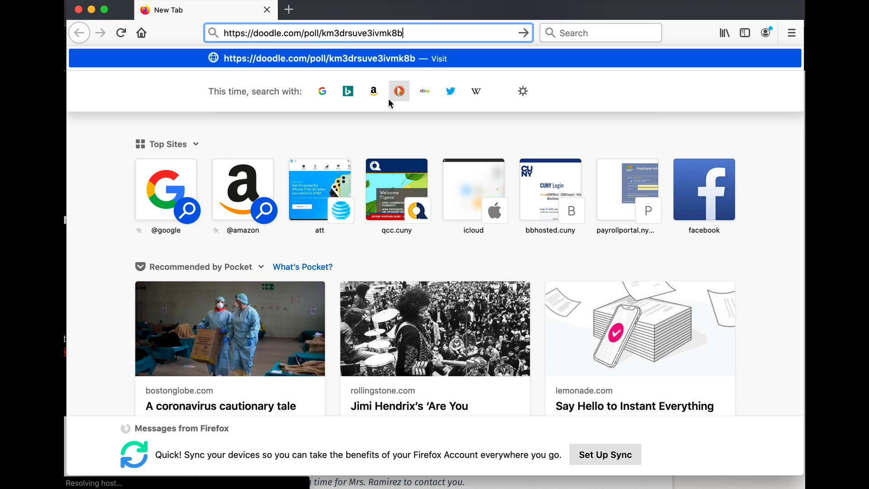
left_click_drag(372, 23, 422, 278)
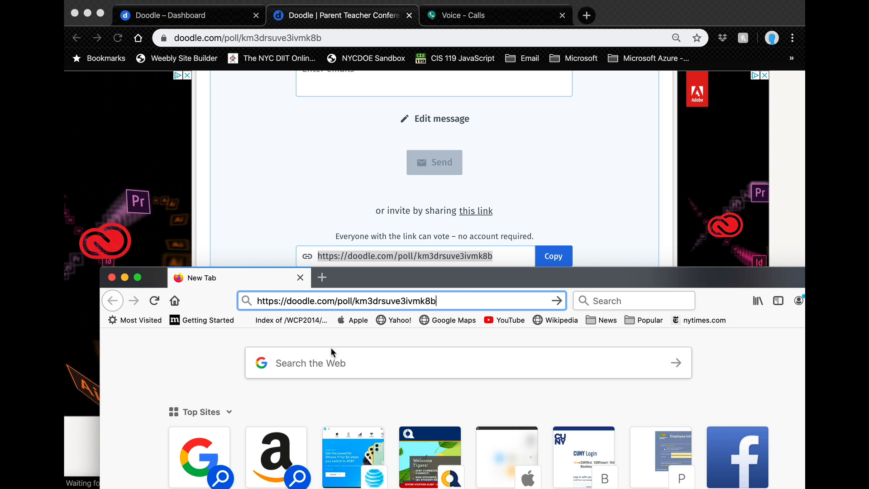
left_click_drag(363, 274, 340, 7)
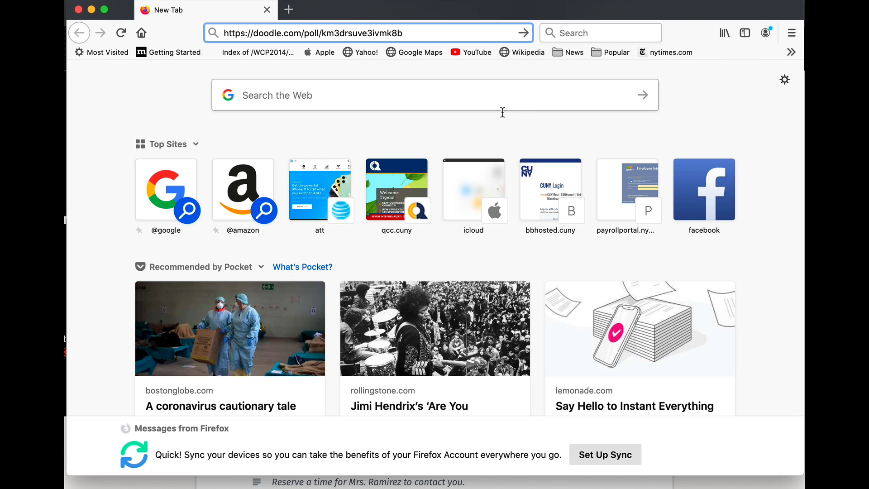
Step: Load the copied poll link in Firefox's address bar
left_click(181, 180)
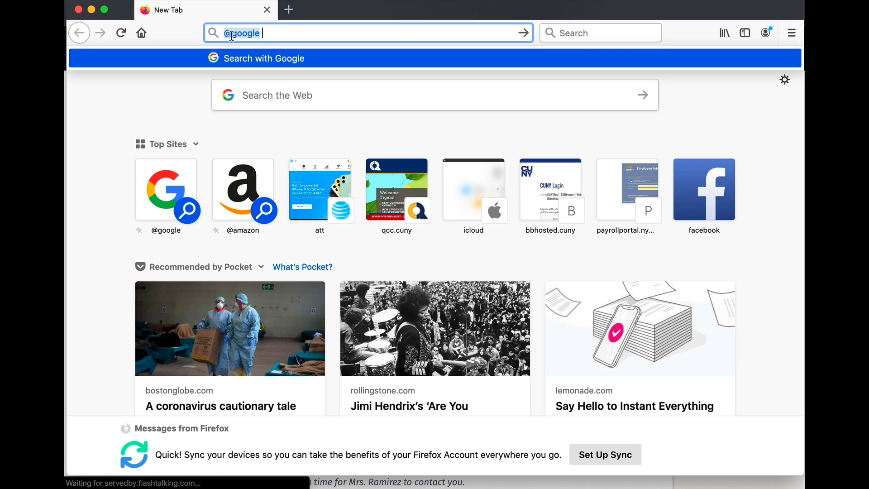
type("google")
key("Return")
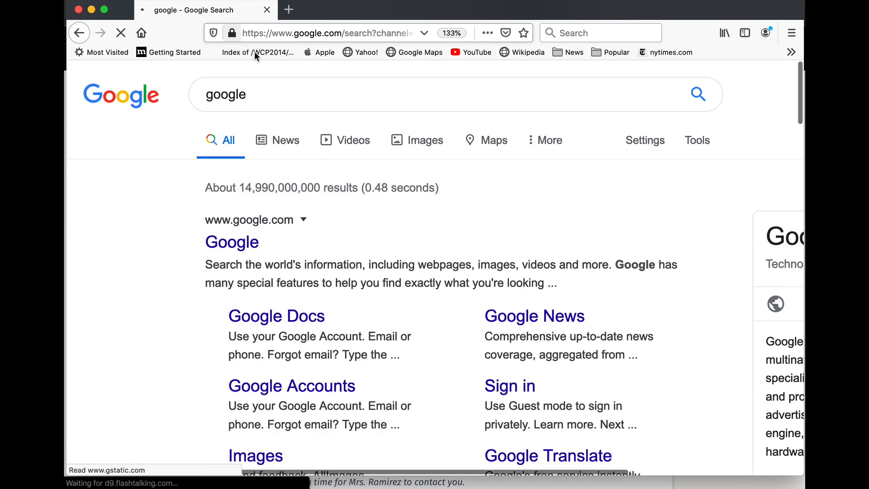
scroll(724, 136, "right", 5)
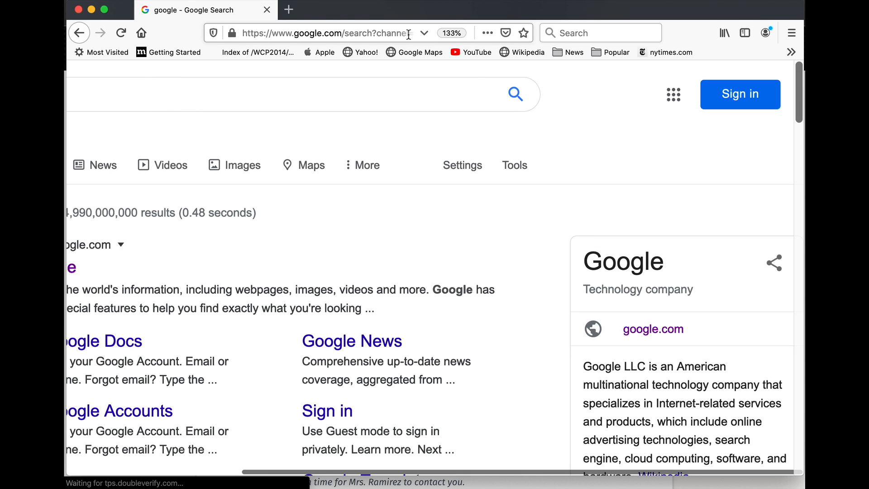
left_click(324, 31)
key("super+v")
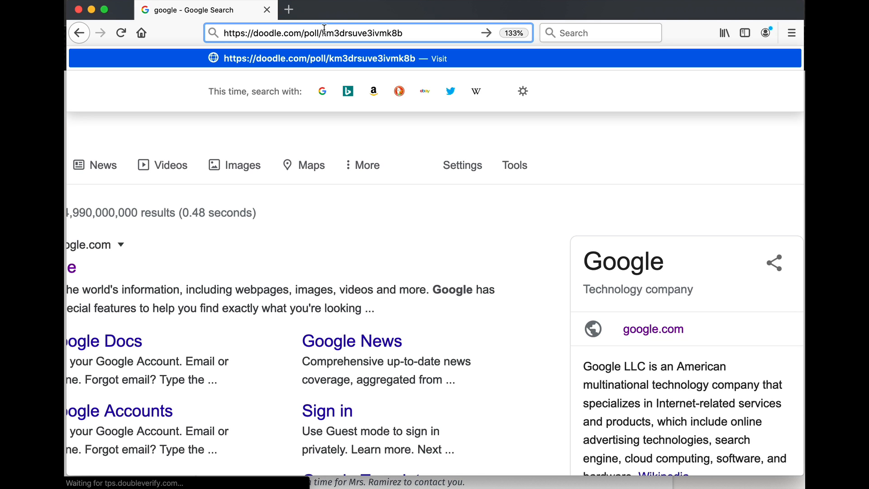
key("Return")
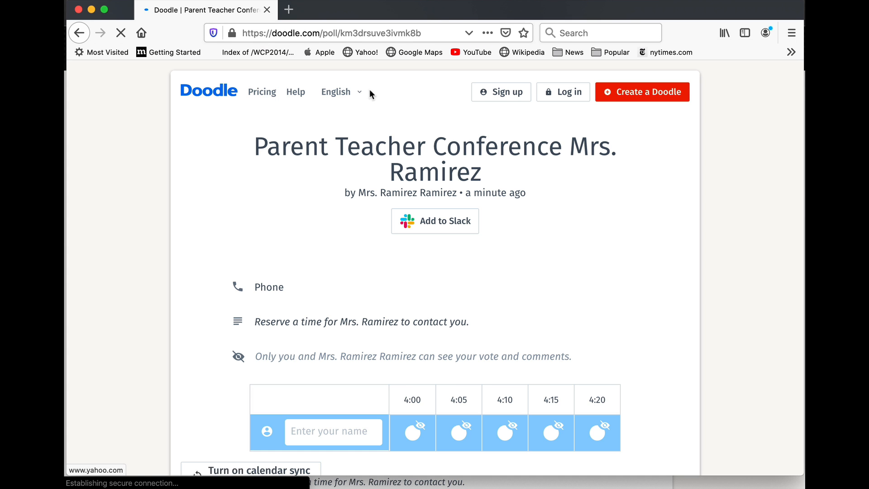
Step: Enter the participant's name and select the 4:10 slot
scroll(370, 317, "down", 3)
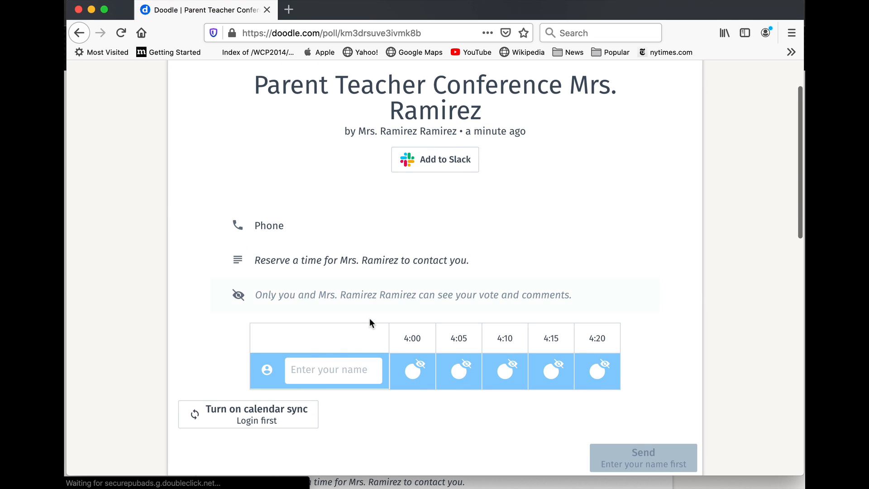
left_click(315, 370)
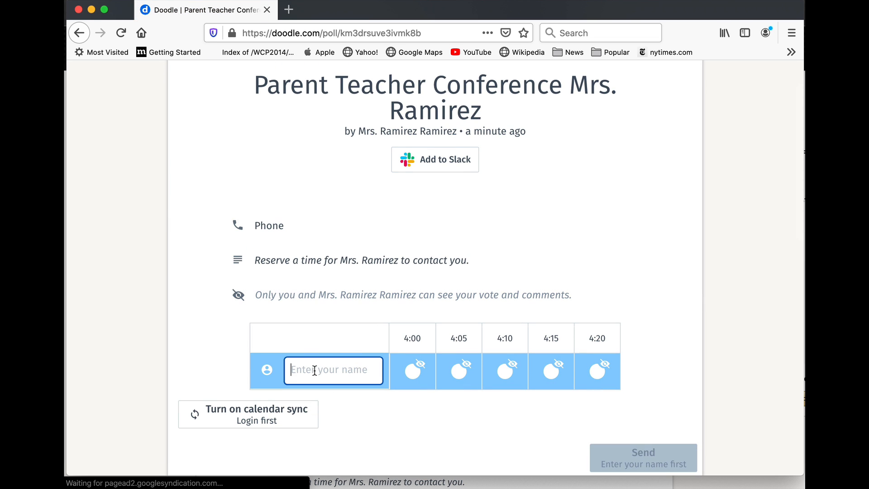
scroll(315, 370, "down", 2)
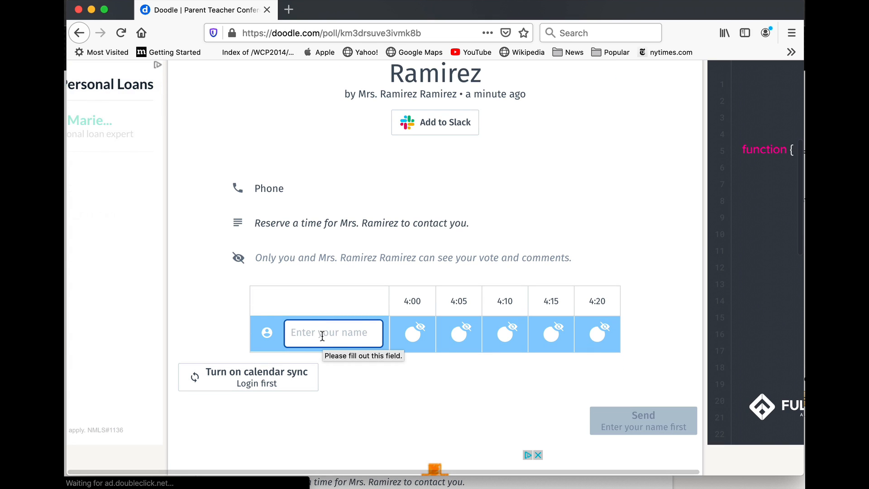
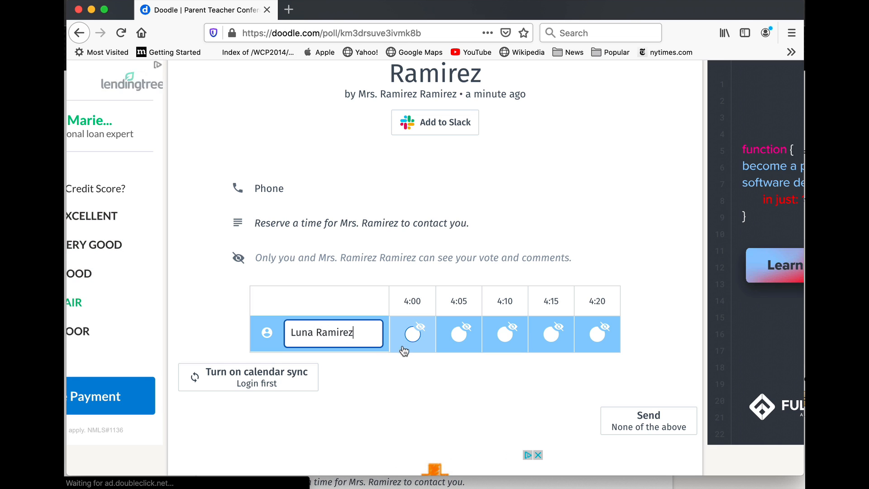
left_click(413, 336)
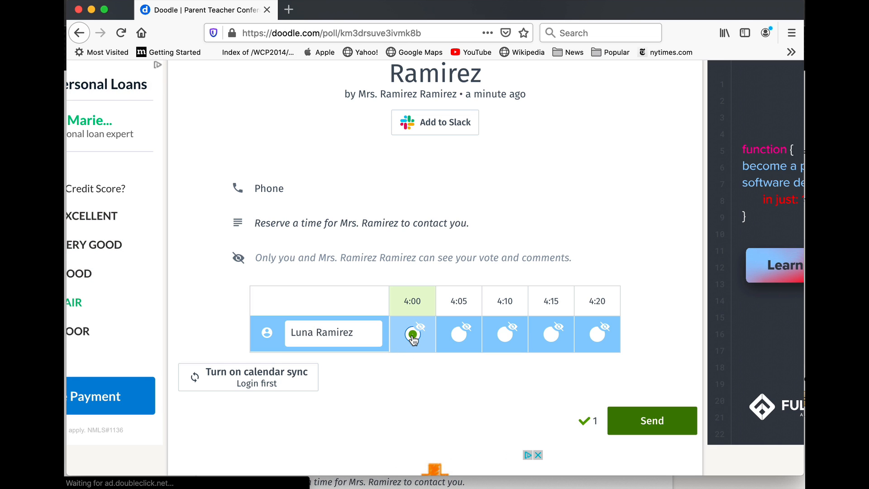
left_click(463, 337)
left_click(427, 336)
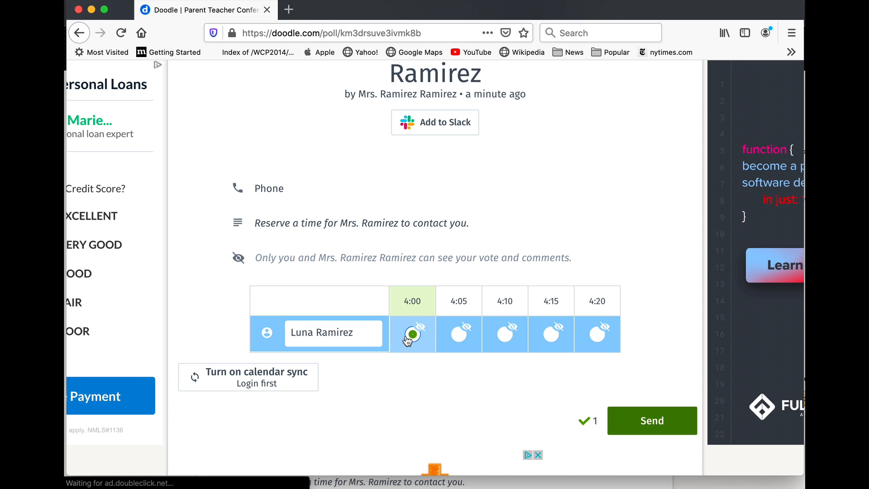
left_click(501, 335)
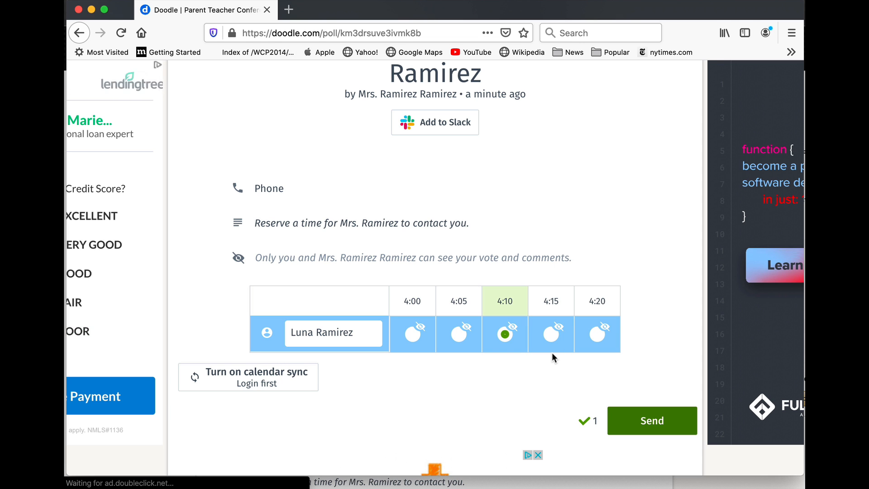
Step: Append a slash and the contact phone number to the name, then send the vote
scroll(552, 353, "down", 2)
scroll(552, 354, "down", 3)
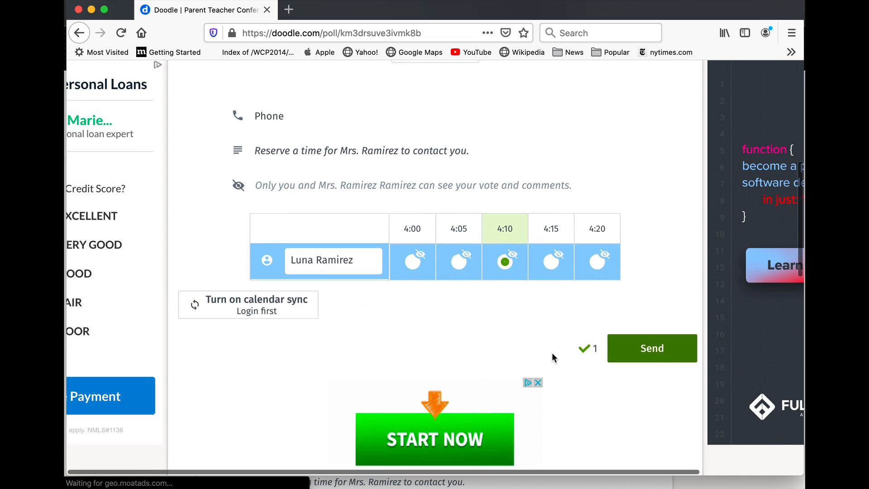
scroll(552, 358, "down", 3)
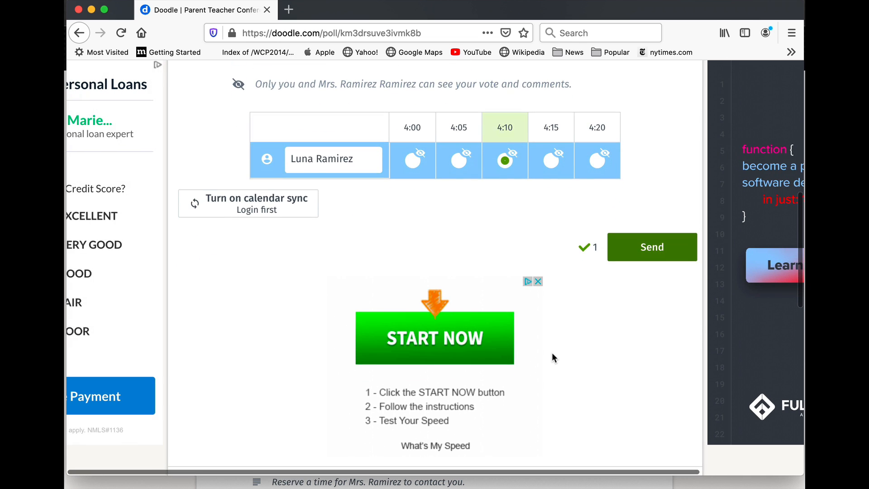
scroll(553, 358, "down", 5)
scroll(553, 354, "up", 10)
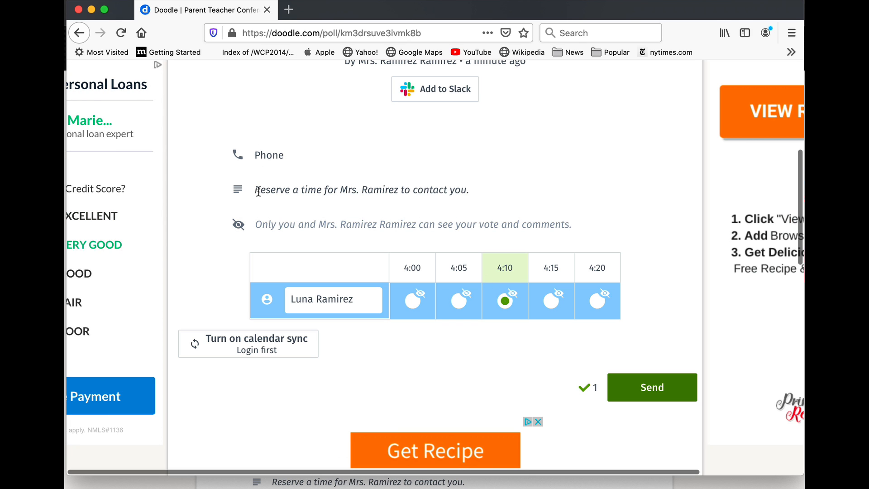
left_click_drag(257, 192, 443, 206)
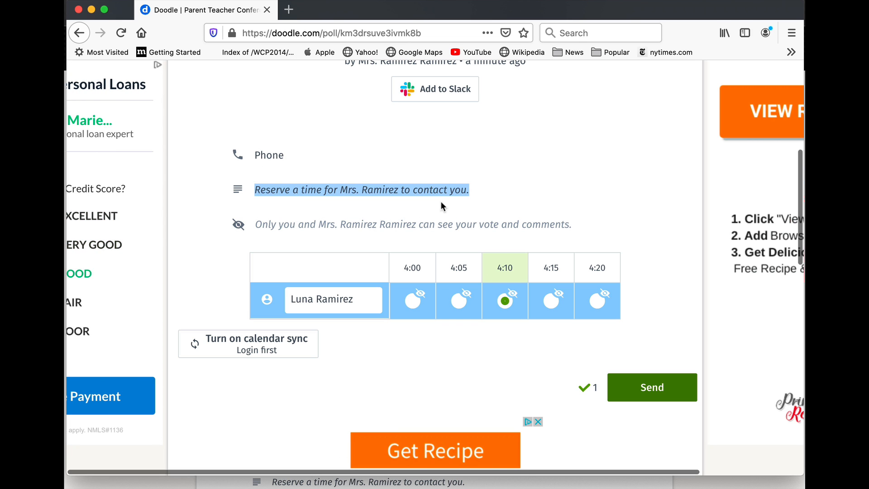
left_click(469, 194)
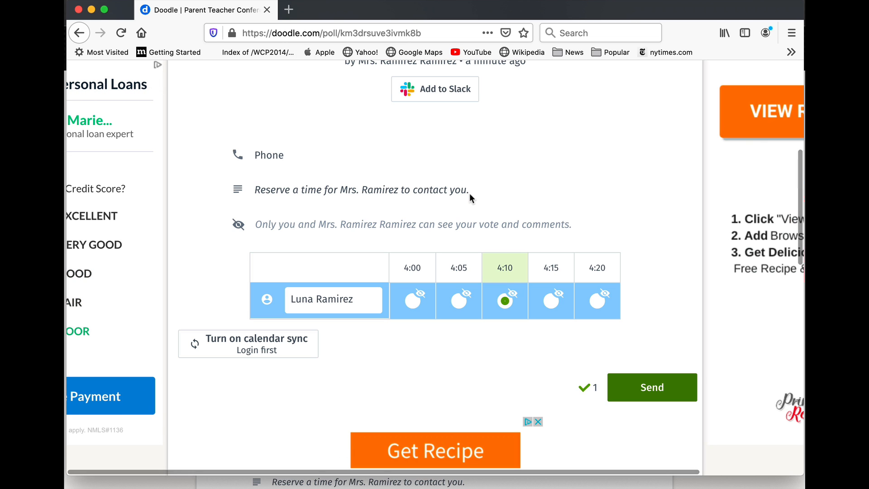
left_click(361, 296)
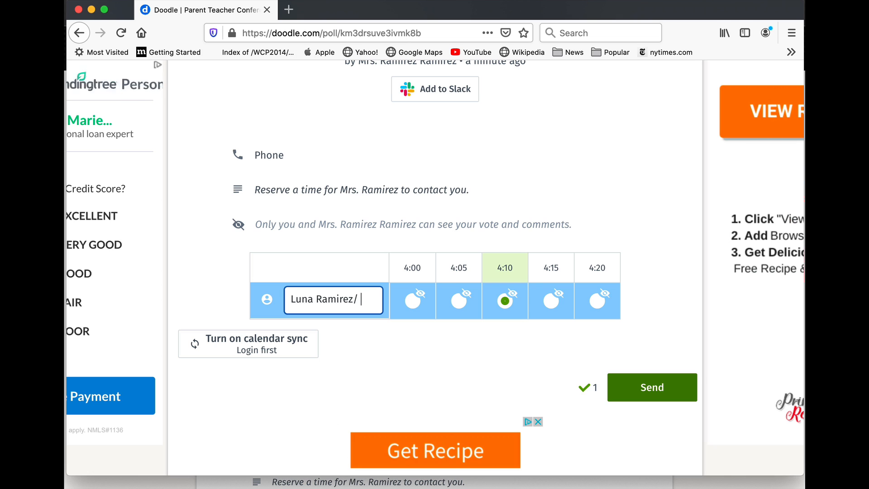
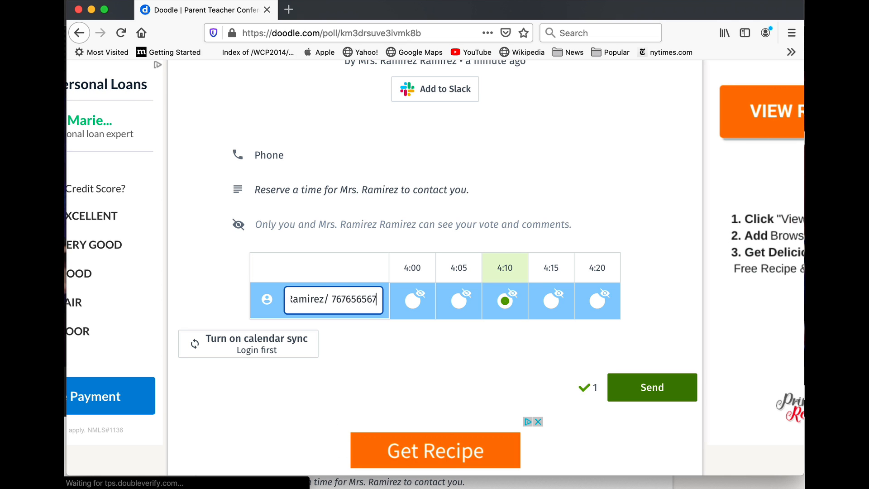
left_click_drag(333, 301, 387, 298)
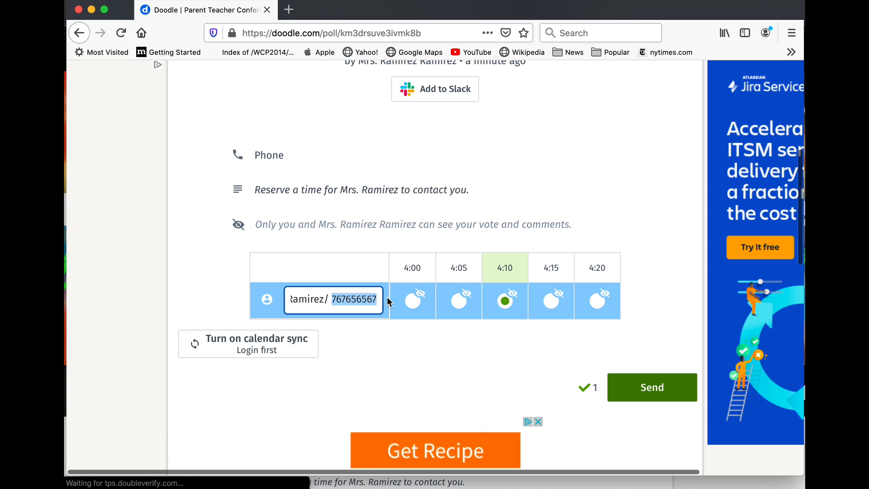
left_click_drag(256, 192, 520, 204)
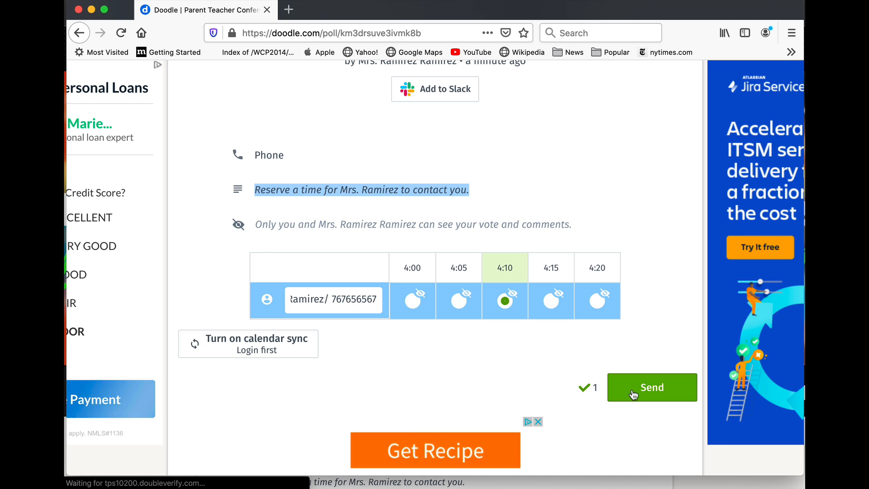
left_click(648, 390)
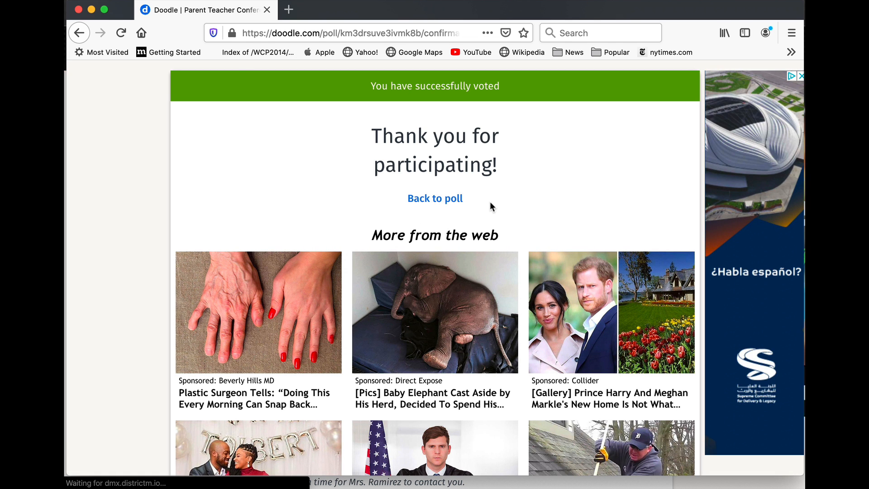
Step: Go back to the poll, minimize Firefox, and scroll Chrome's poll page to the top
left_click(442, 201)
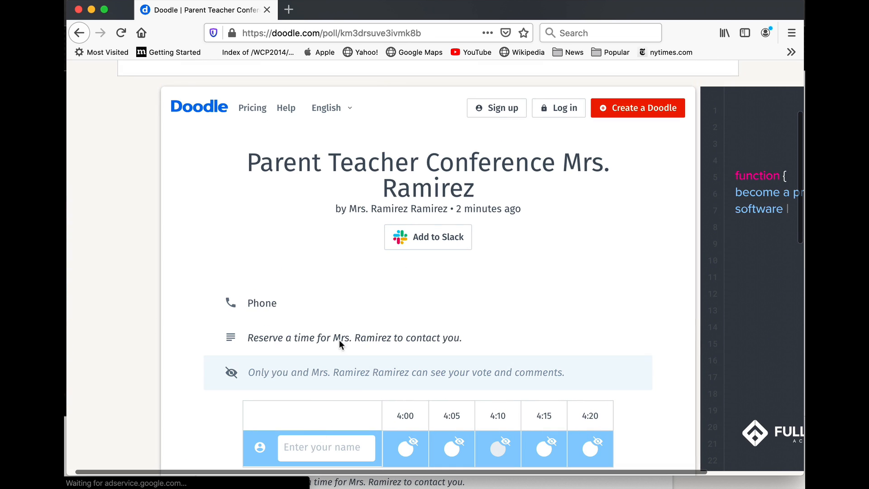
left_click(91, 11)
scroll(284, 218, "up", 5)
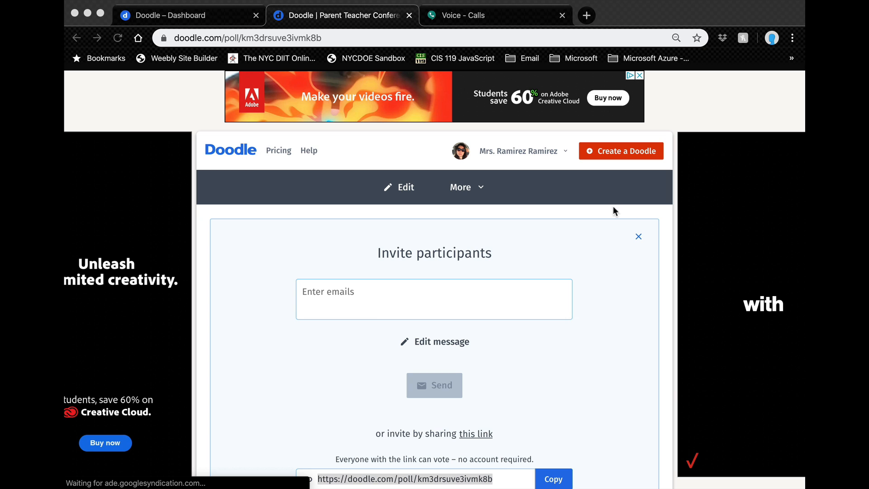
Step: Check the More actions menu, close it, then go to the Dashboard via the account menu
left_click(473, 188)
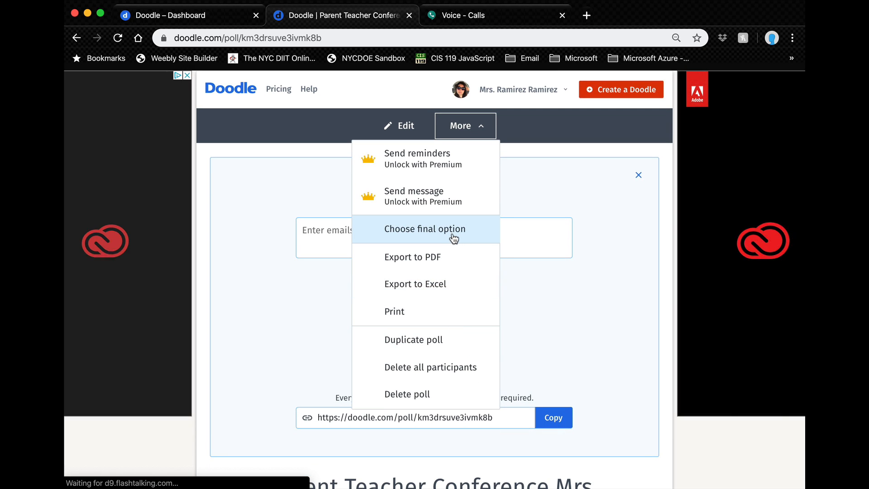
left_click(586, 333)
scroll(586, 335, "down", 7)
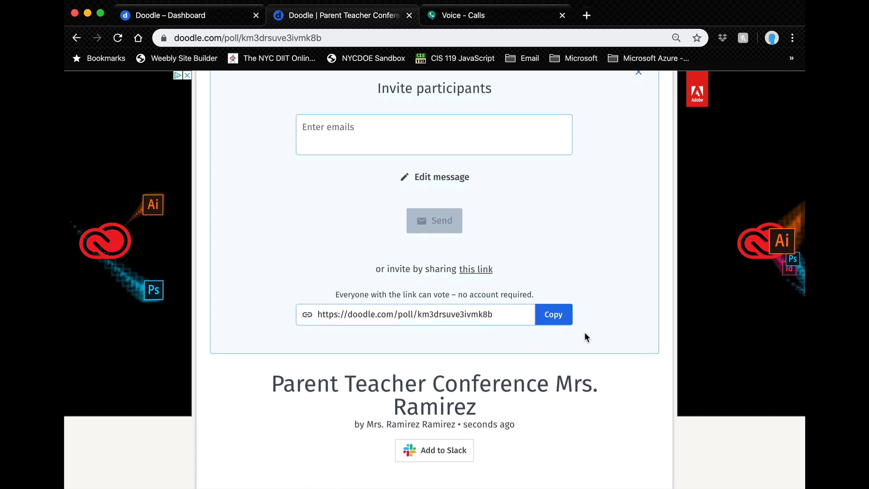
scroll(585, 335, "down", 3)
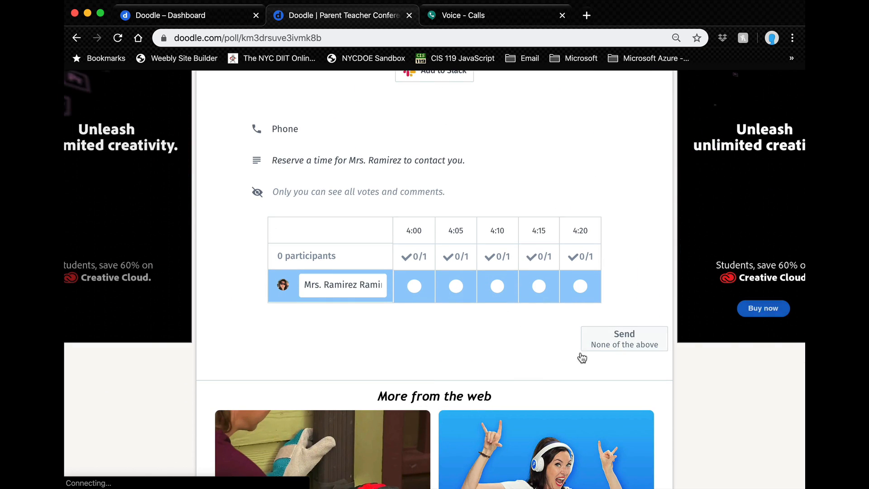
scroll(522, 343, "down", 1)
scroll(522, 343, "up", 2)
scroll(522, 344, "down", 4)
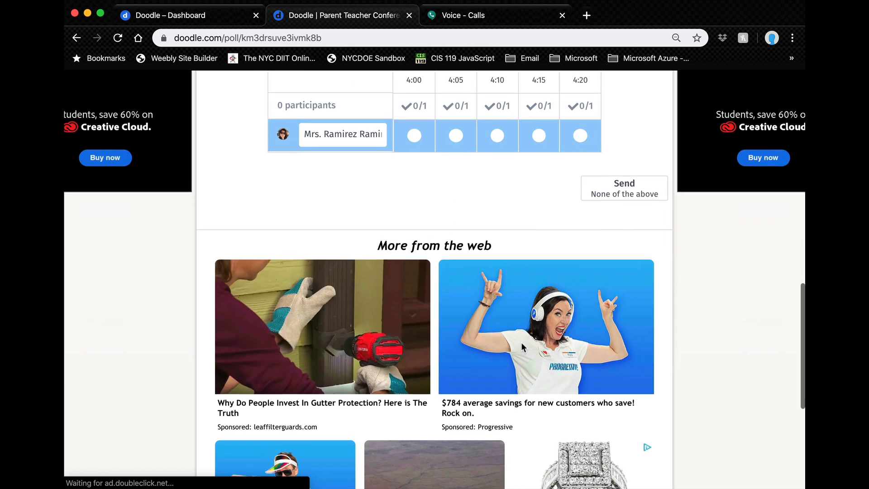
scroll(521, 344, "up", 6)
scroll(521, 343, "up", 7)
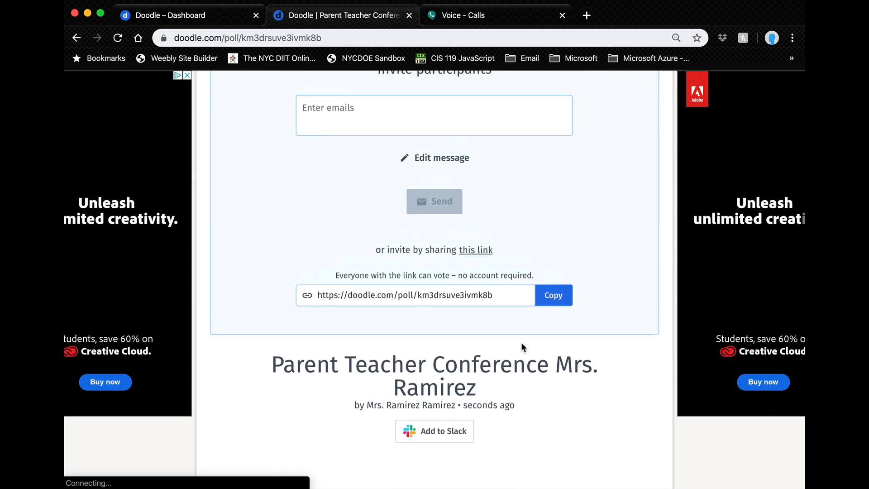
scroll(521, 348, "up", 1)
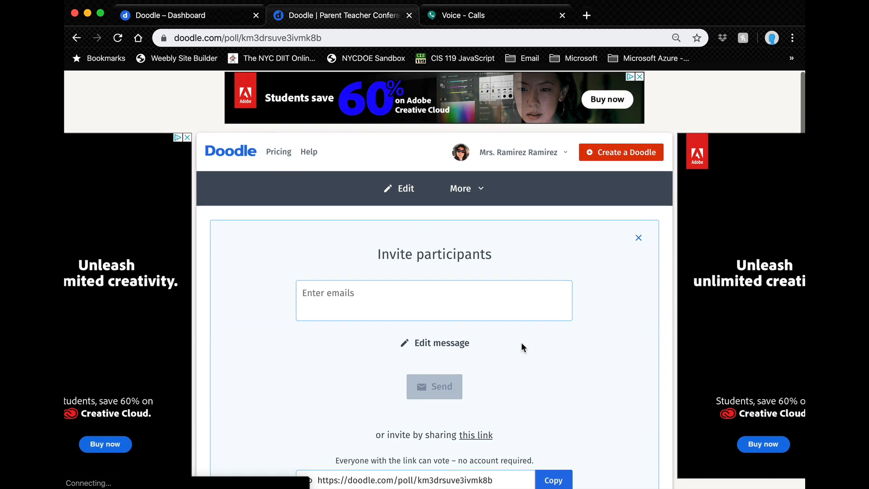
left_click(567, 156)
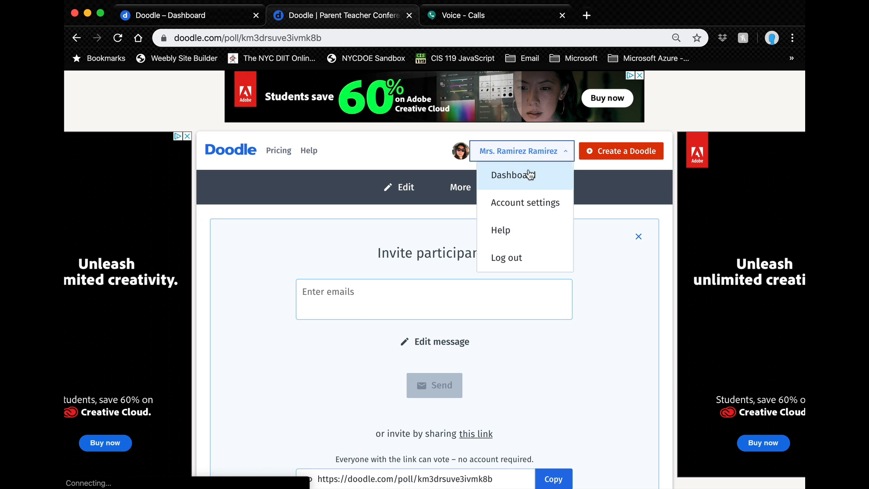
left_click(476, 173)
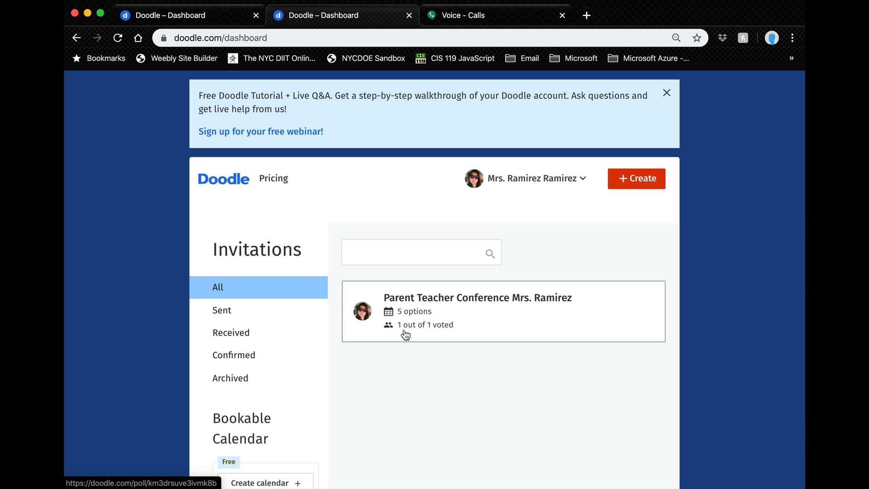
Step: Open the Parent Teacher Conference poll and inspect the participant's 4:10 vote, cancelling the edit
left_click(429, 313)
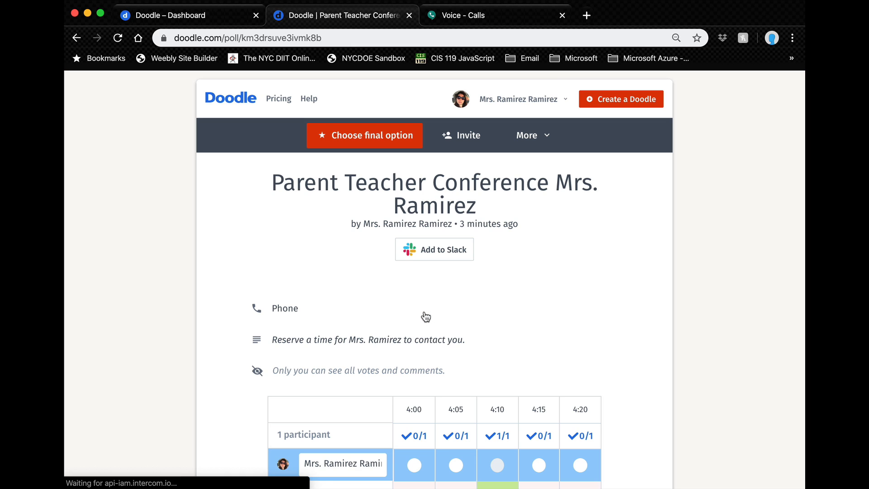
scroll(425, 317, "down", 3)
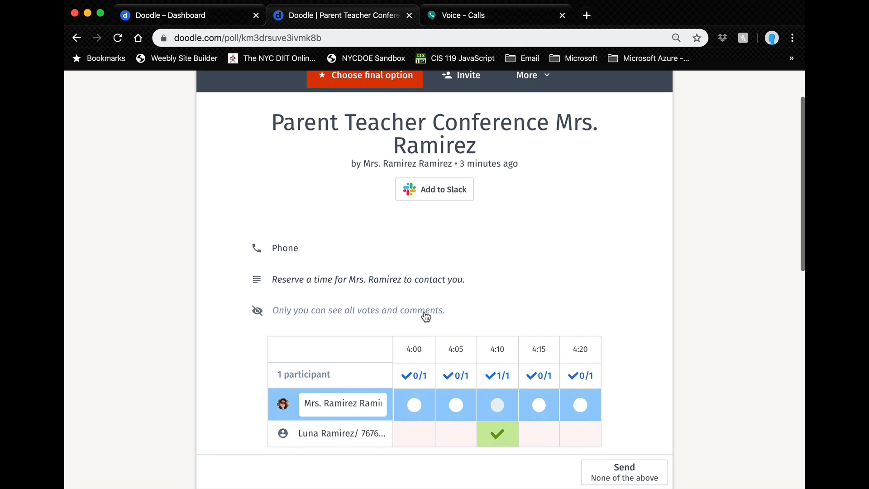
scroll(425, 316, "down", 2)
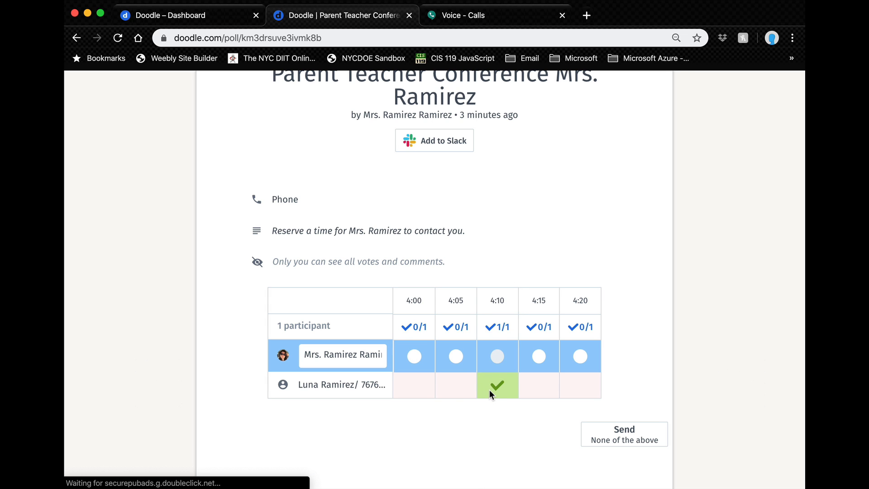
mouse_move(490, 389)
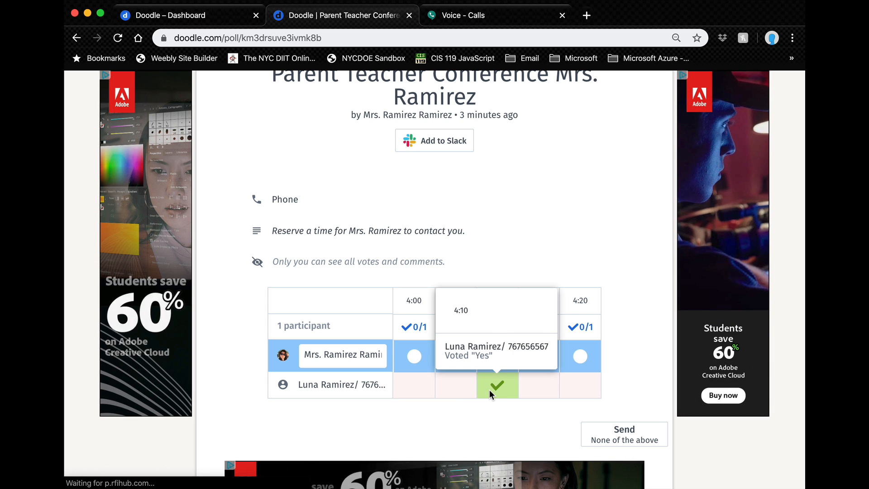
left_click(371, 388)
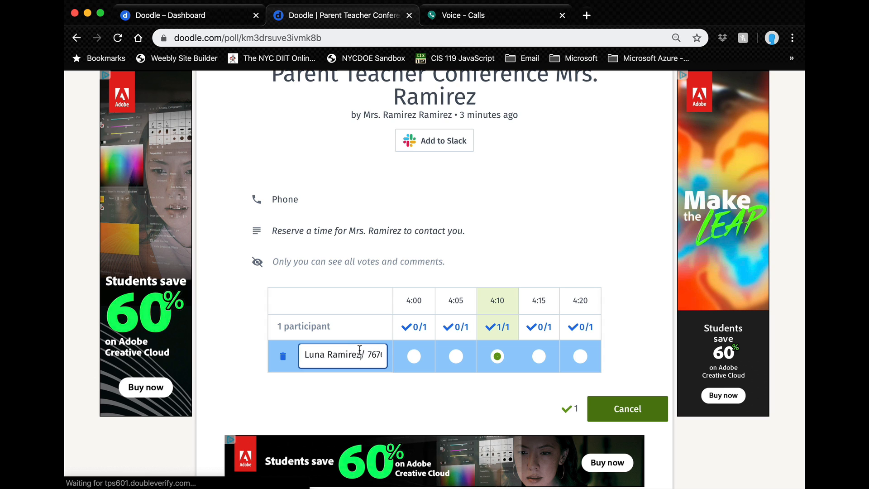
left_click(381, 400)
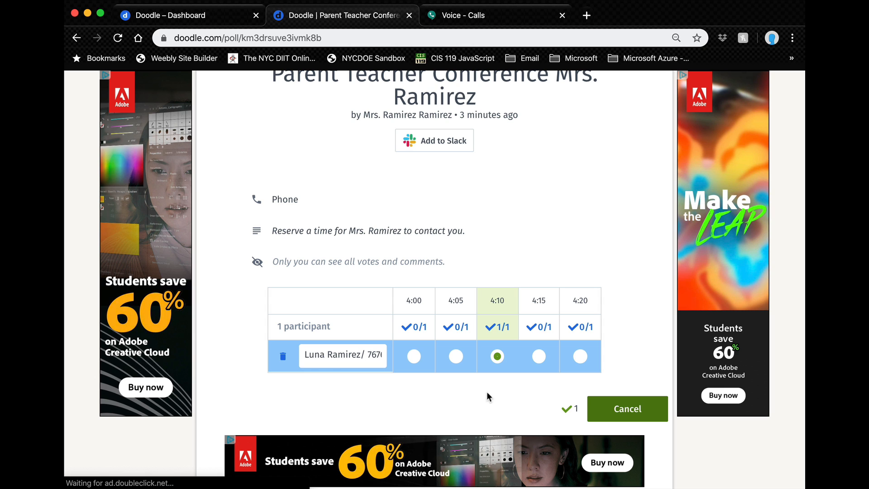
left_click(613, 409)
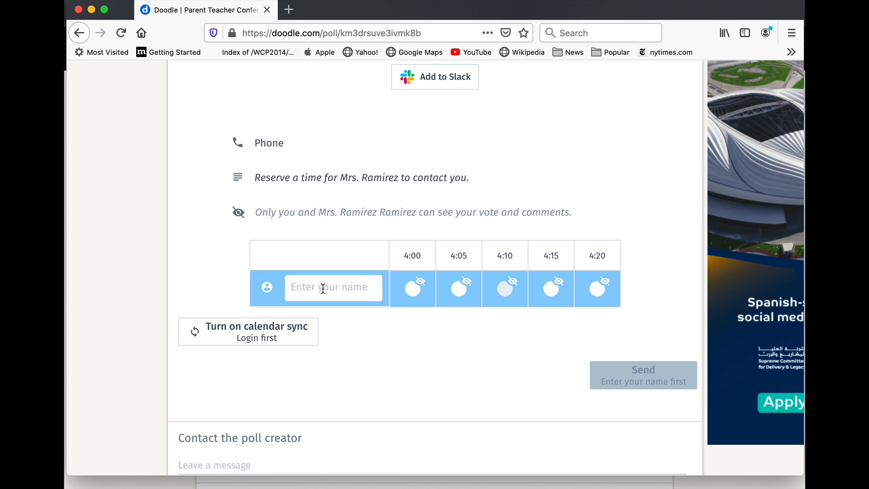
Step: Vote for the 4:15 slot under a placeholder test name and send it
left_click(323, 288)
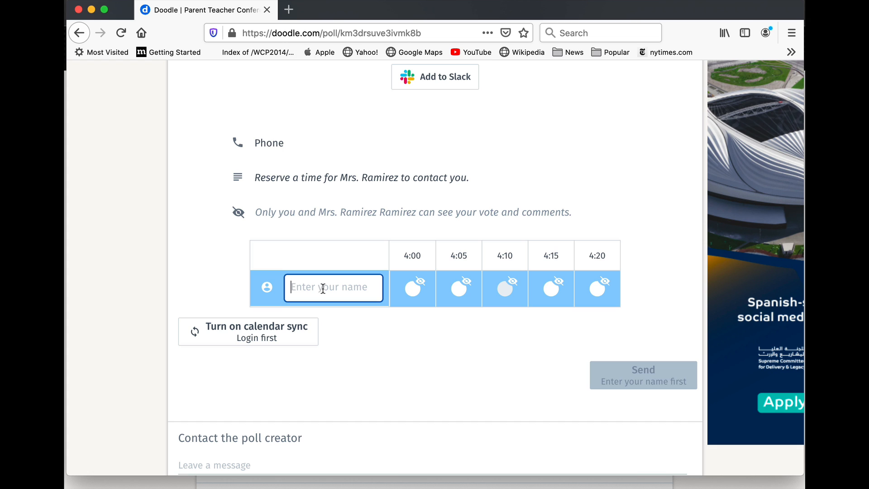
type("hgdfhgjgkl")
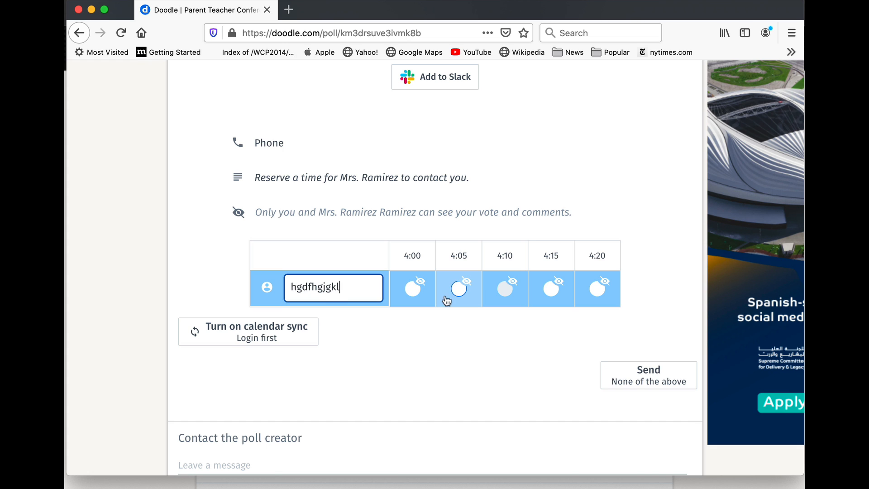
left_click(459, 292)
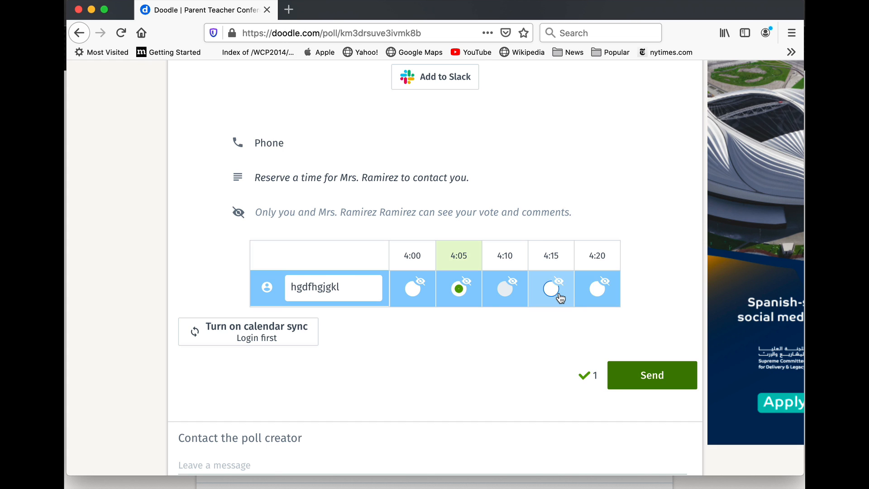
left_click(552, 290)
left_click(635, 376)
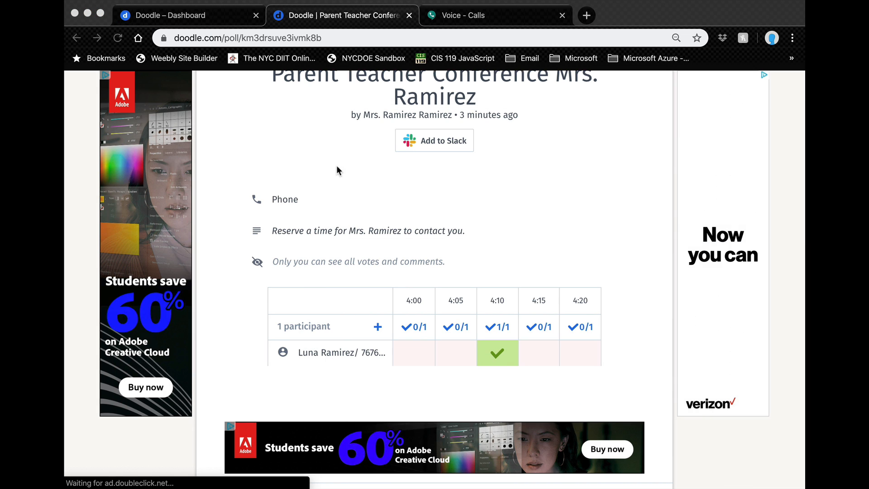
Step: Switch back to Chrome and reload the poll to see the second vote
left_click(119, 39)
left_click(118, 39)
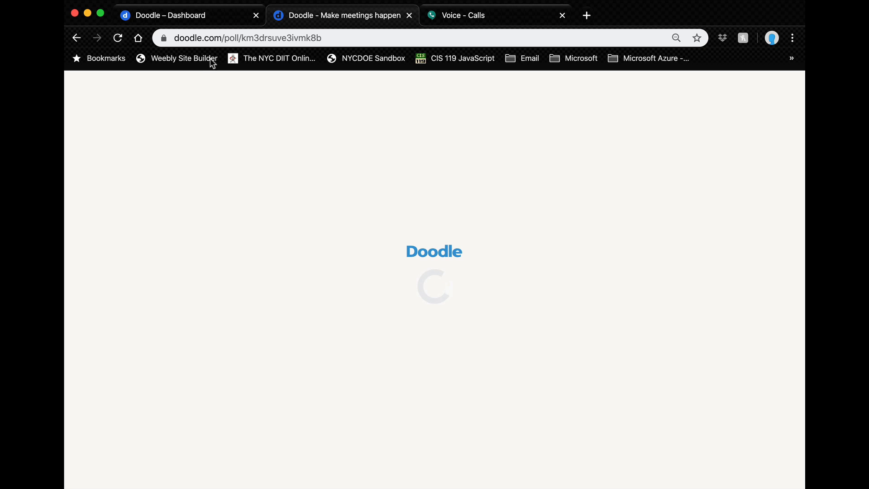
scroll(295, 324, "down", 5)
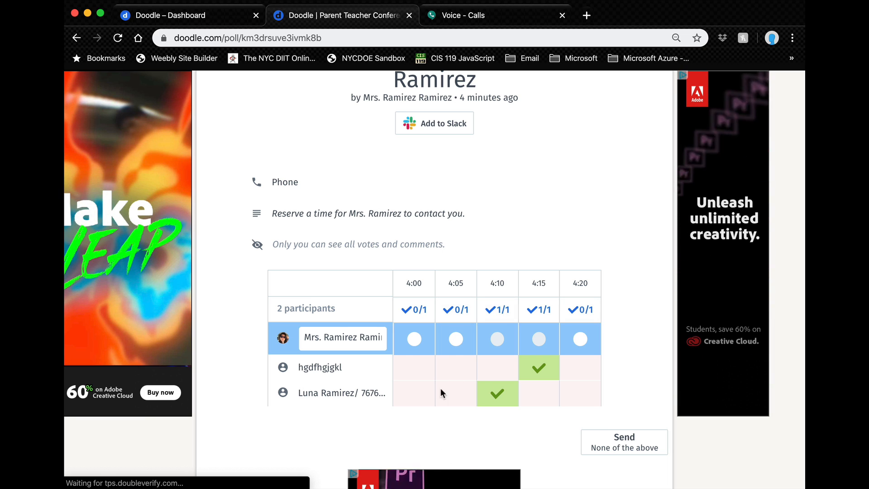
scroll(437, 363, "up", 1)
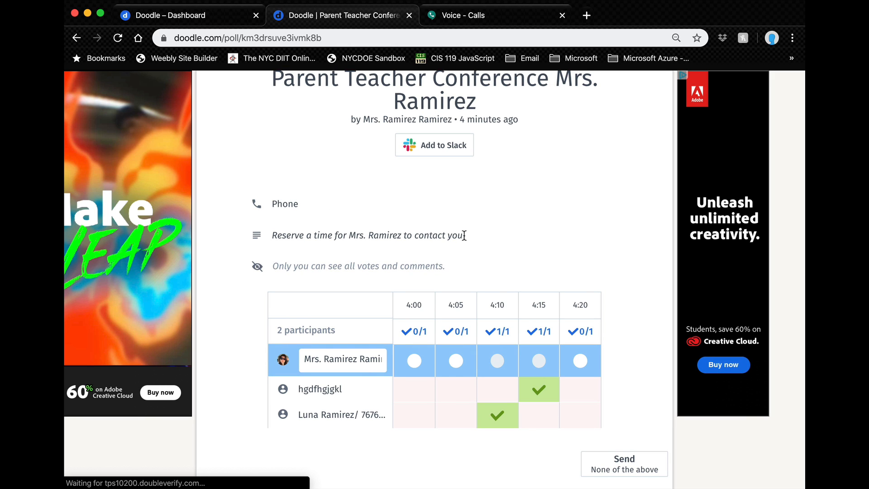
left_click_drag(464, 235, 284, 236)
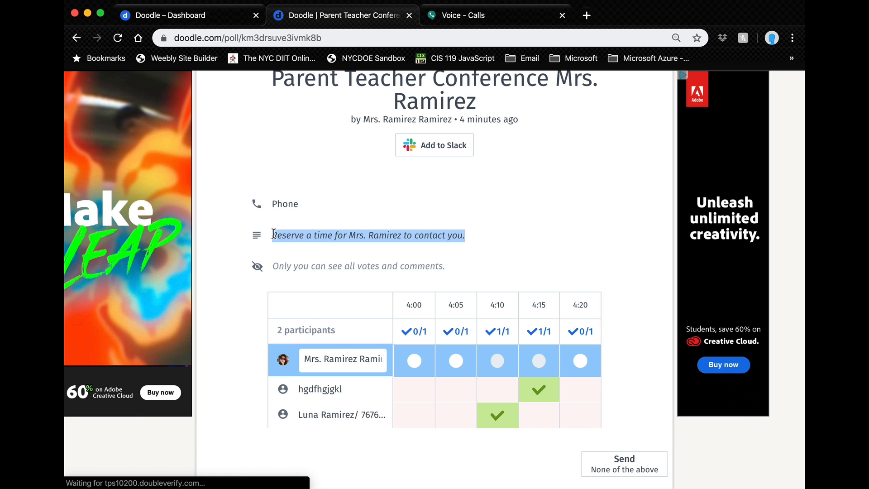
scroll(273, 233, "up", 3)
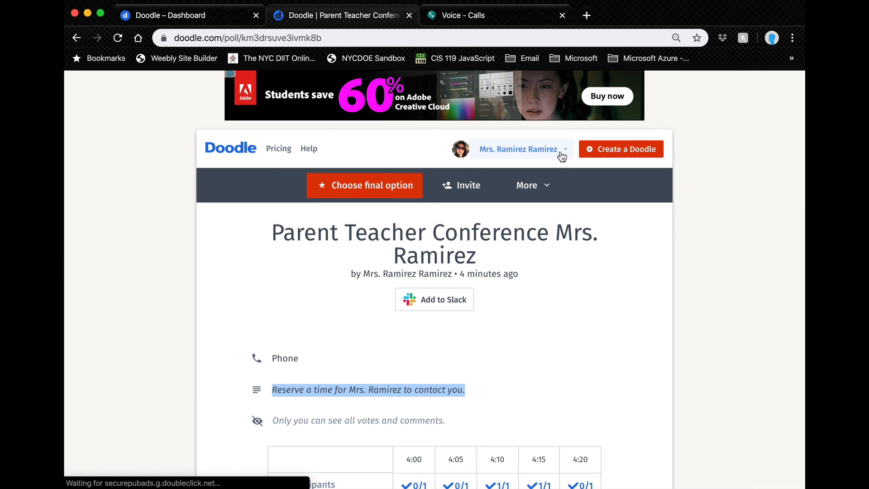
Step: Reach the poll through the Dashboard and open its More actions list
left_click(560, 153)
left_click(525, 174)
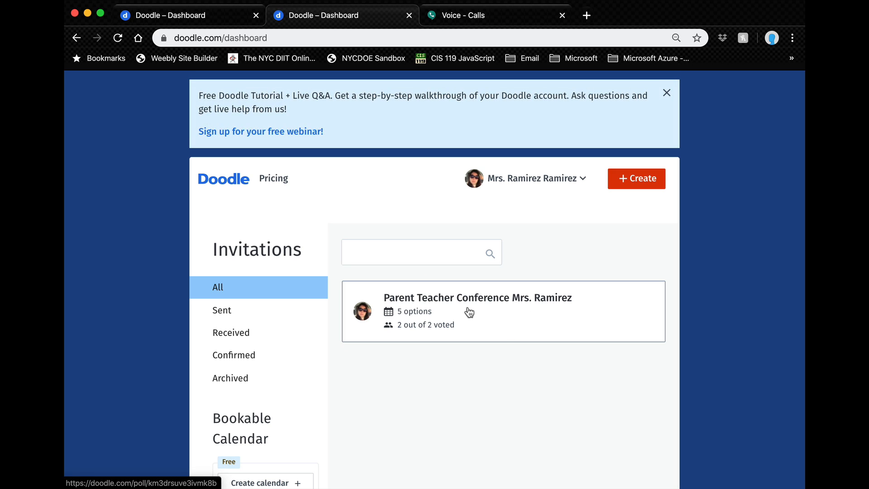
right_click(469, 311)
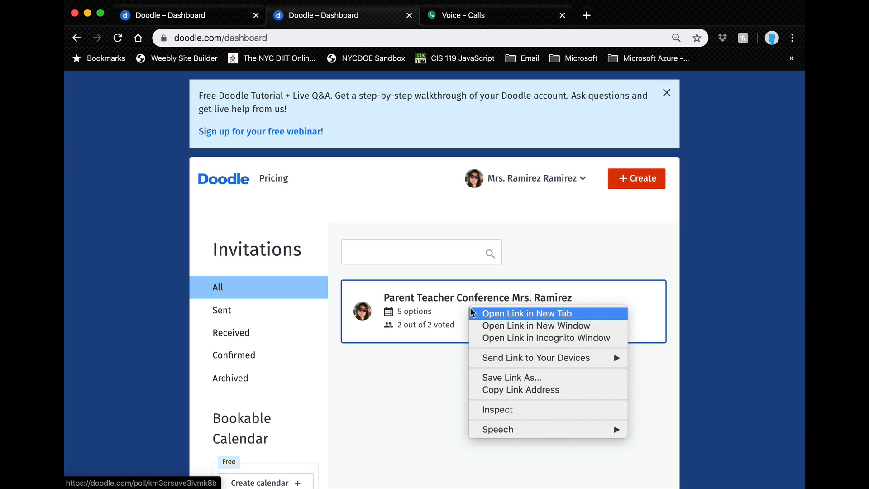
left_click(411, 309)
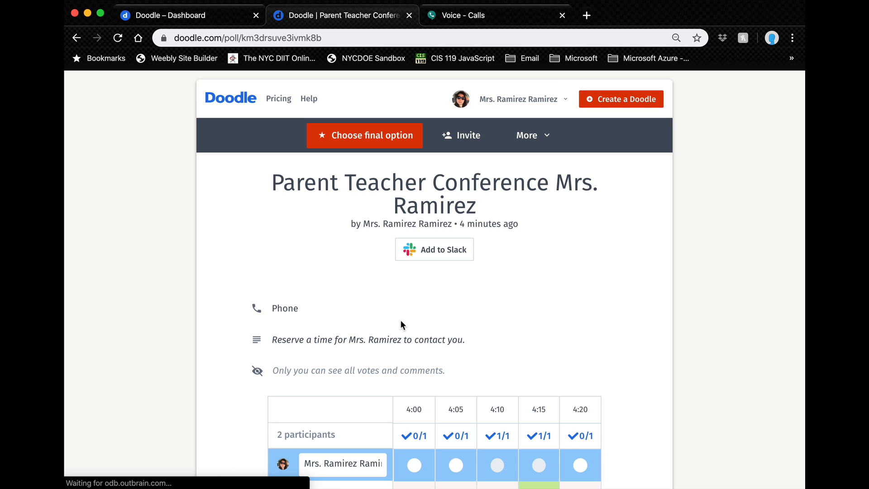
scroll(401, 322, "down", 1)
left_click(541, 143)
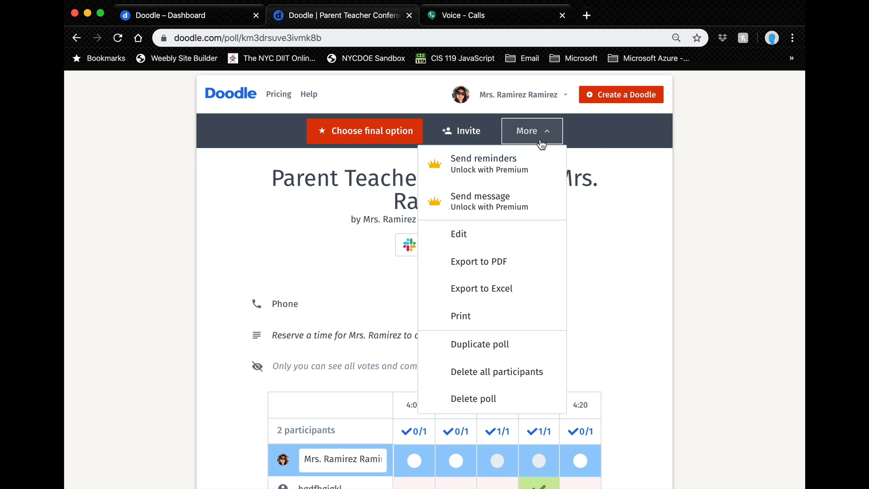
Step: Reopen the poll's edit page from the poll actions list
left_click(520, 233)
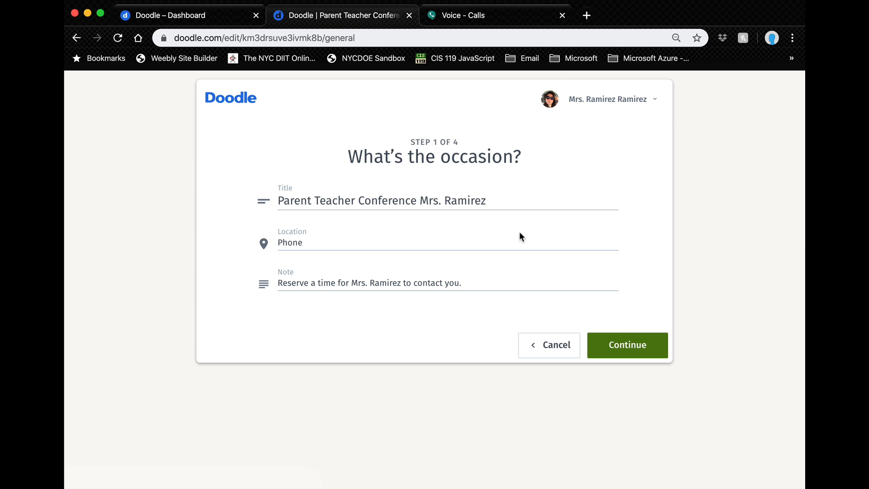
left_click(76, 39)
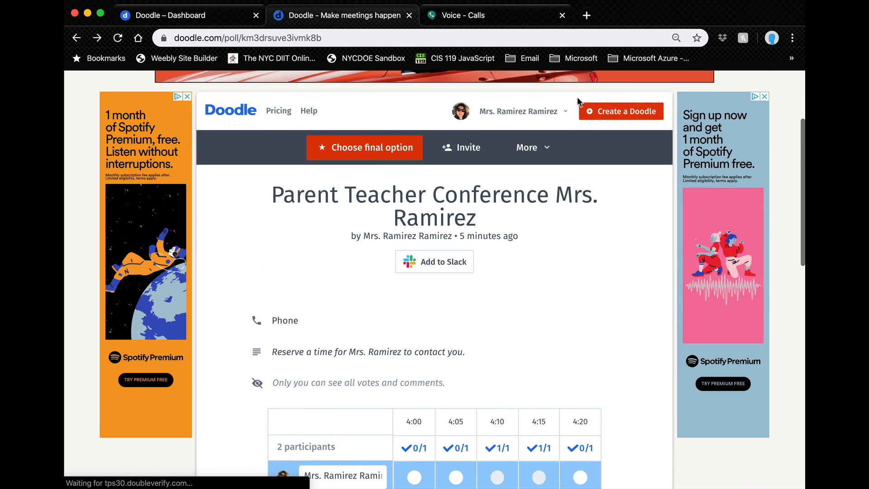
left_click(550, 148)
left_click(503, 255)
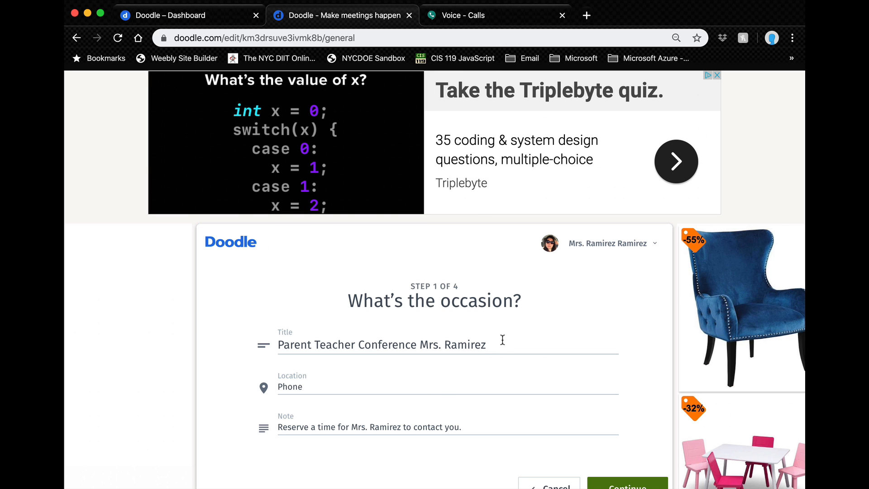
Step: Extend the note to ask for the parent's name, student's name and phone number, then continue
left_click(479, 426)
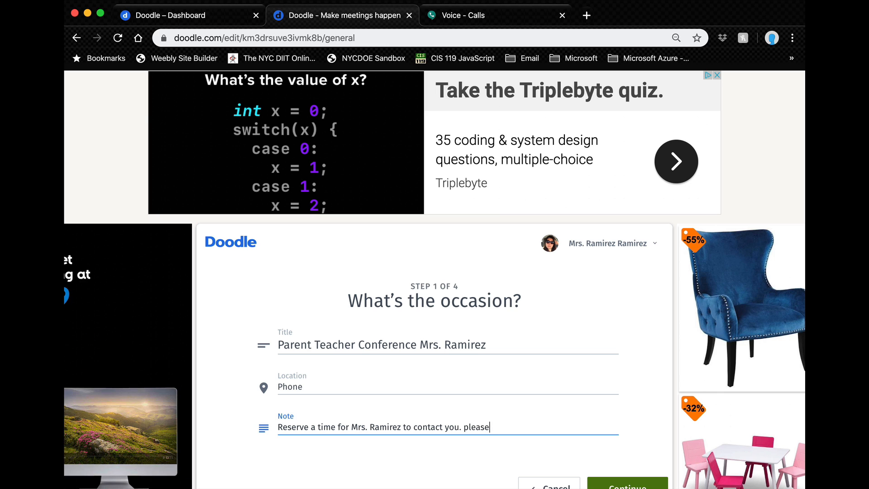
key("BackSpace")
key("BackSpace")
key("BackSpace")
key("BackSpace")
key("BackSpace")
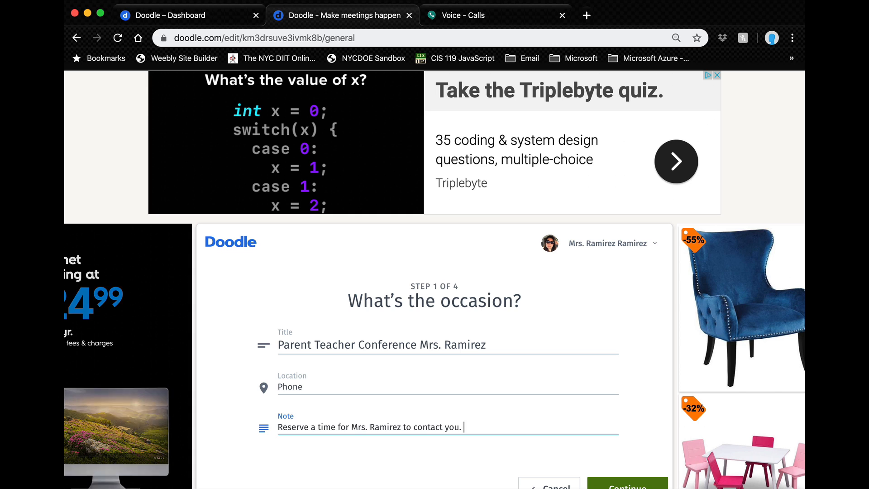
type("Please w")
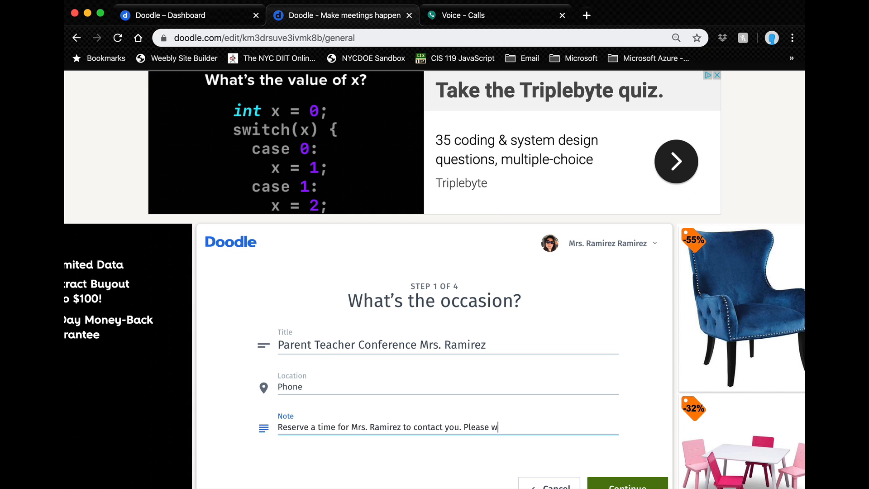
type("rite down")
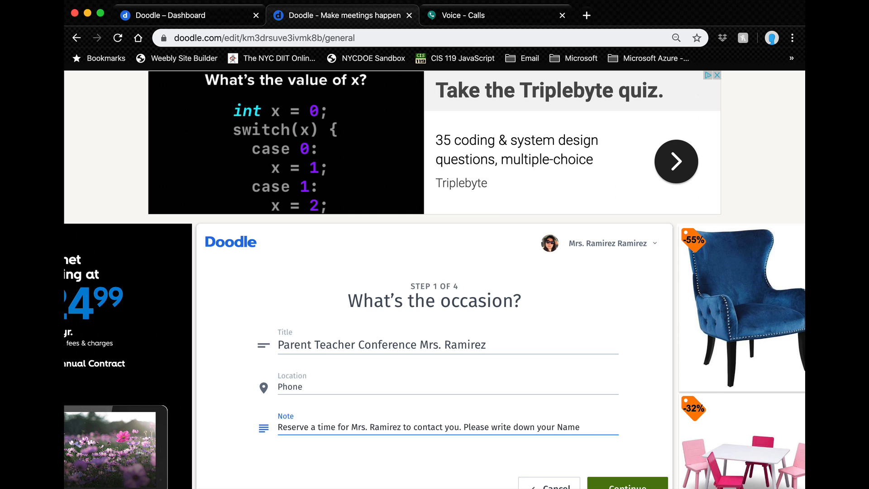
type("your Name, students and")
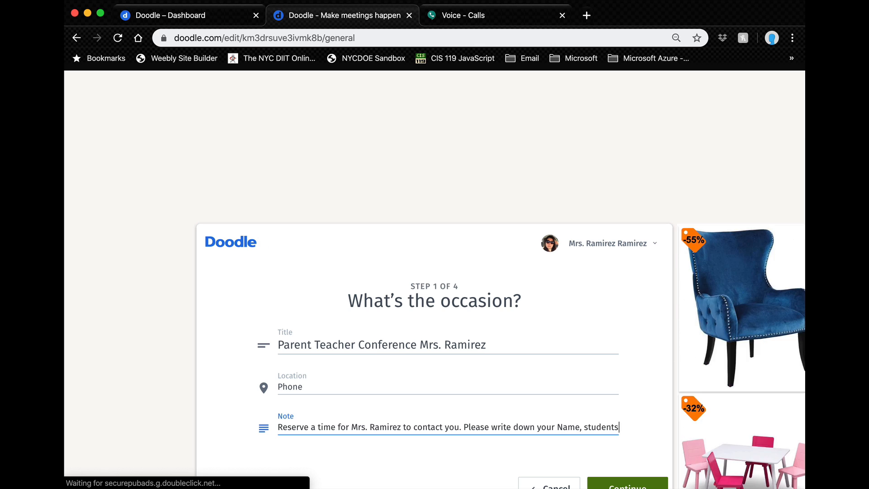
key("BackSpace")
key("BackSpace")
key("BackSpace")
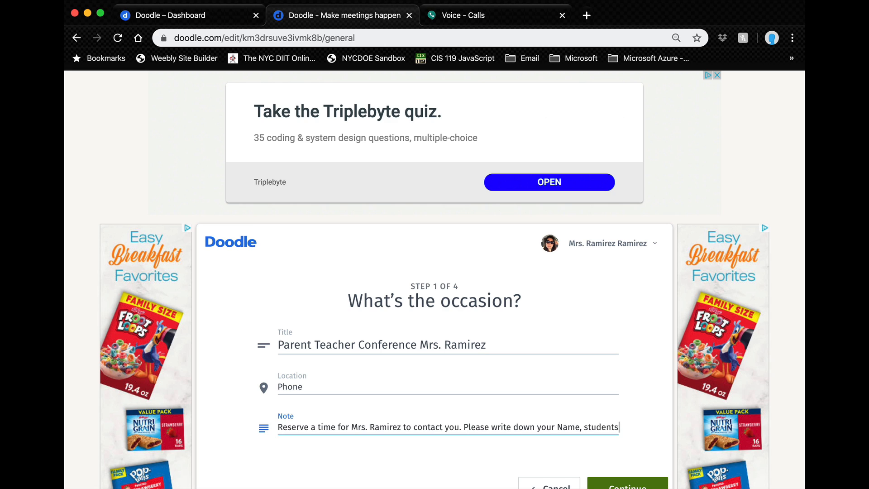
type("'s")
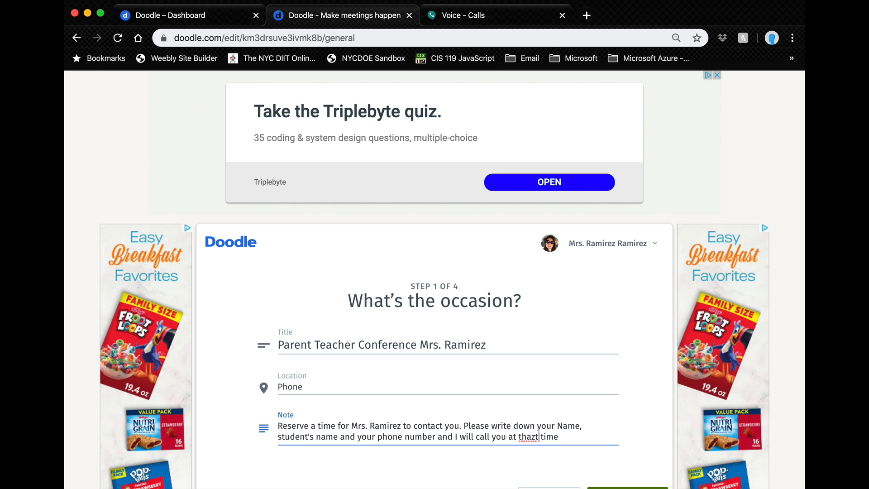
key("Left")
key("BackSpace")
scroll(434, 279, "down", 1)
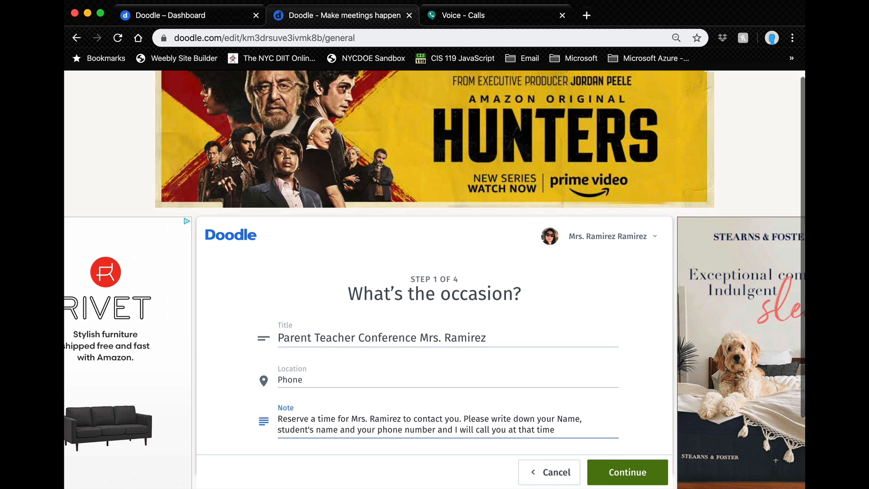
scroll(435, 279, "down", 2)
left_click(622, 443)
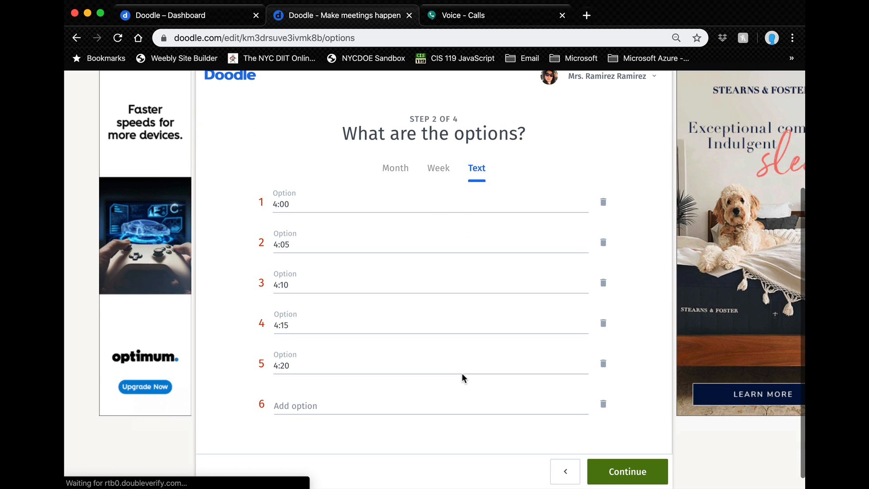
Step: Copy the 4:20 time from option 5 into empty options 6 through 12
left_click(332, 406)
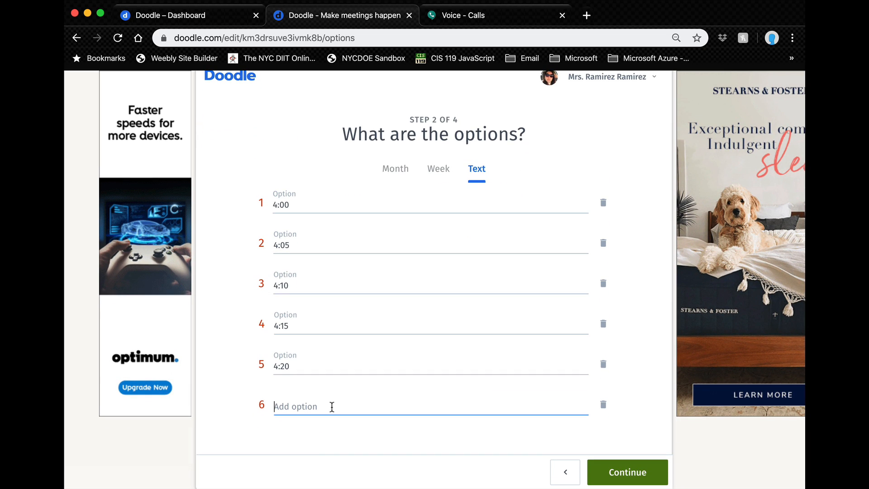
left_click_drag(291, 367, 272, 367)
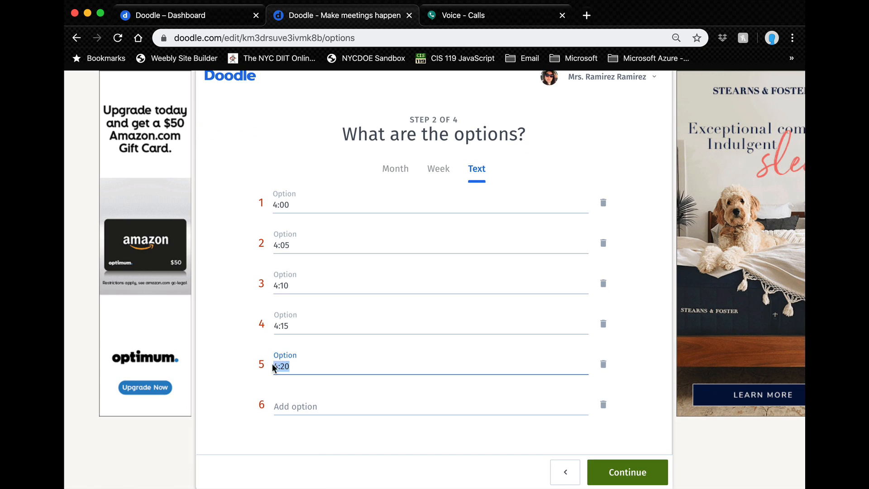
key("ctrl+c")
left_click(283, 398)
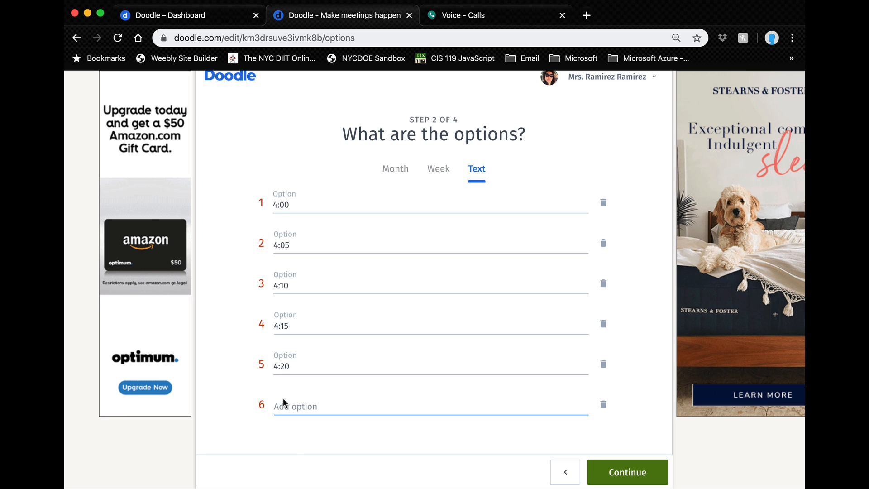
key("ctrl+v")
left_click(287, 446)
key("ctrl+v")
scroll(290, 430, "down", 2)
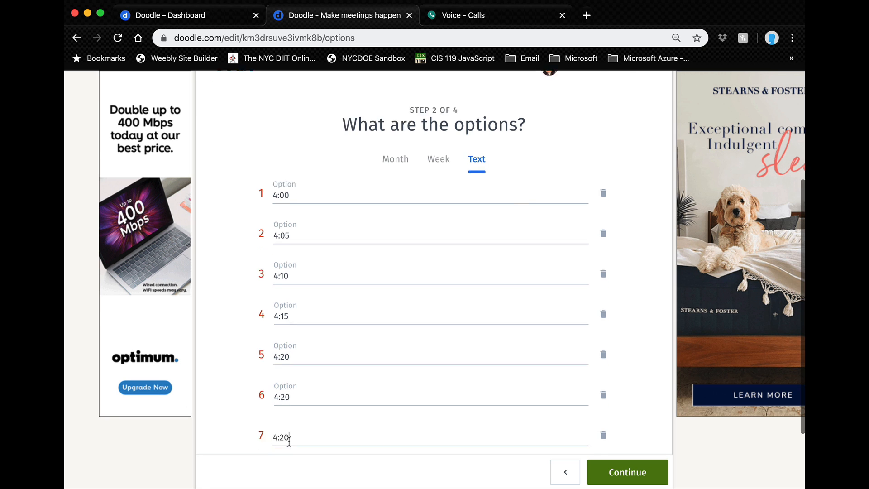
left_click(292, 403)
key("cmd+v")
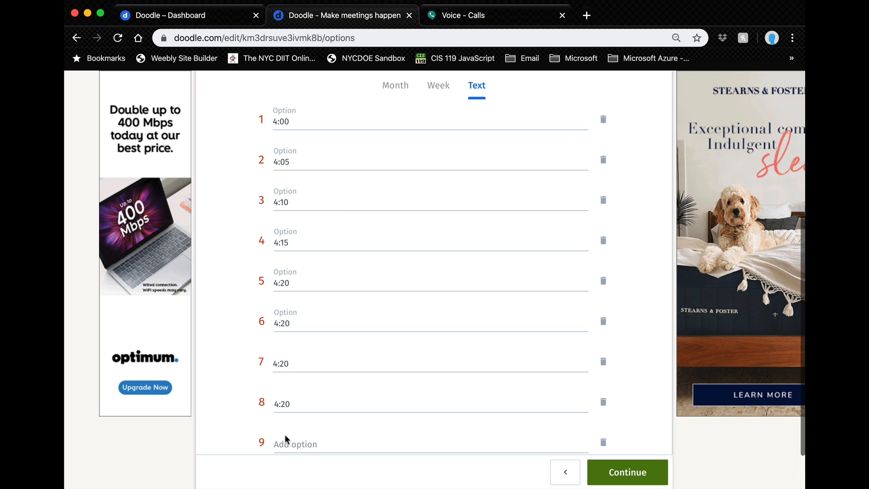
left_click(286, 443)
key("cmd+v")
scroll(285, 431, "down", 2)
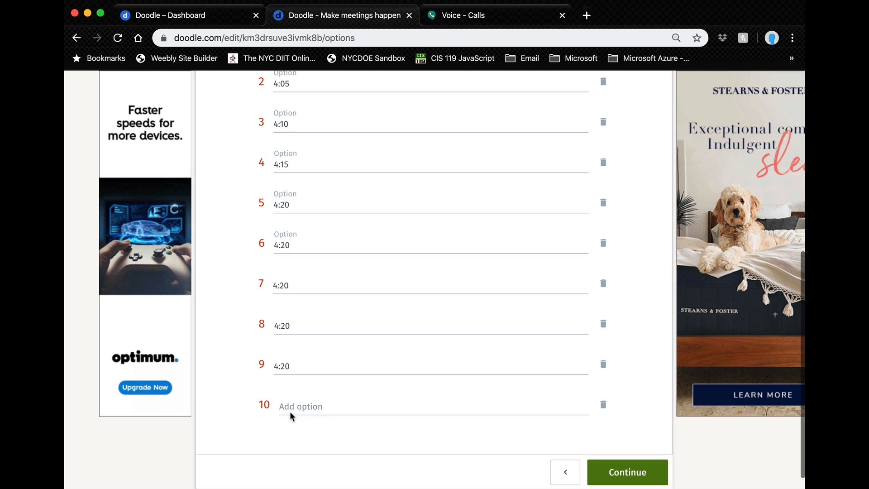
left_click(290, 411)
key("cmd+v")
scroll(290, 411, "down", 1)
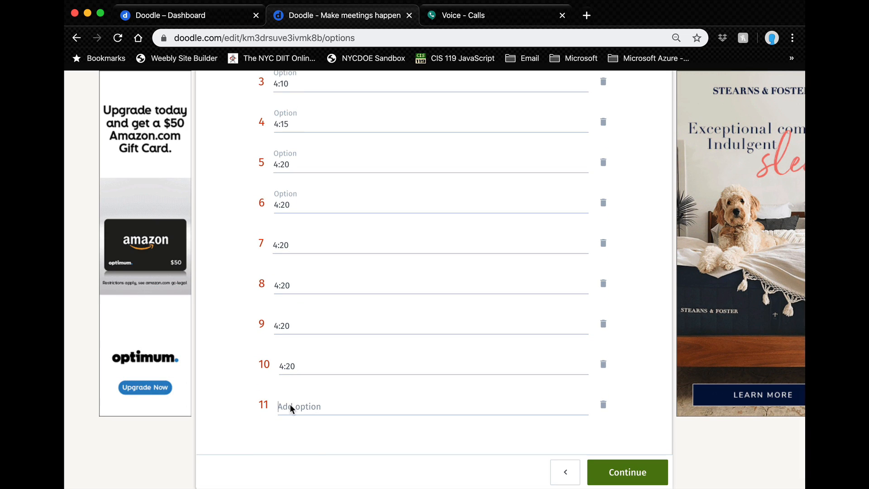
left_click(290, 408)
key("super+v")
scroll(291, 408, "up", 5)
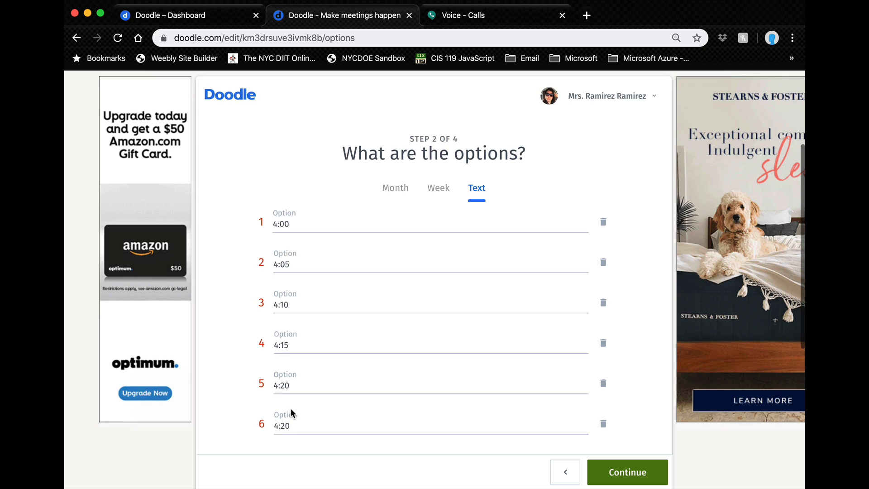
scroll(291, 408, "down", 5)
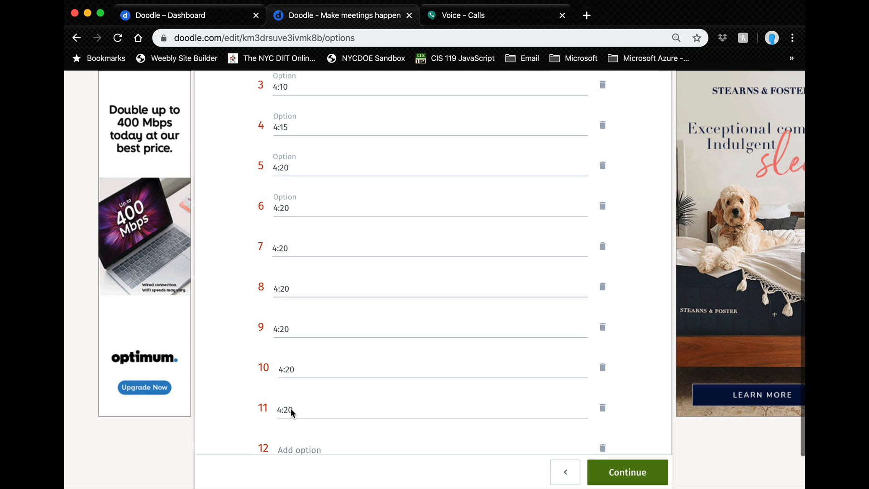
left_click(290, 408)
key("super+v")
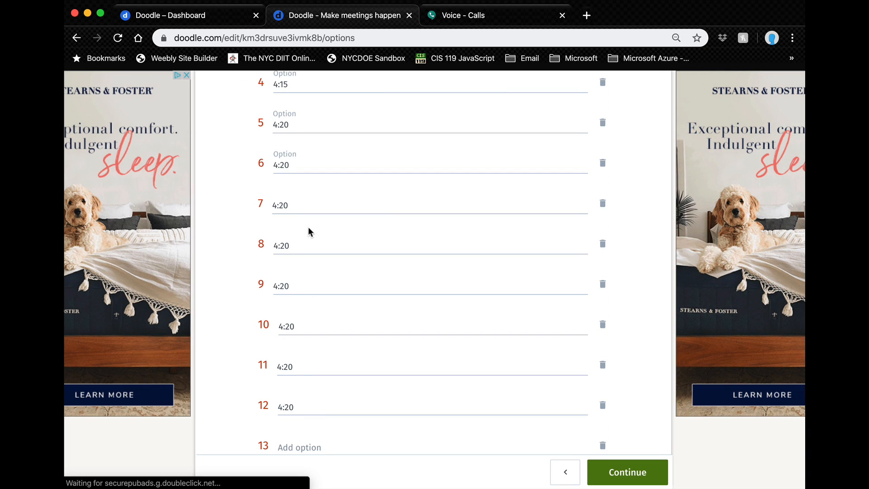
Step: Change options 6–12 to 4:25, 4:30, 4:35, 4:40, 4:45, 4:50 and 4:55
left_click(292, 168)
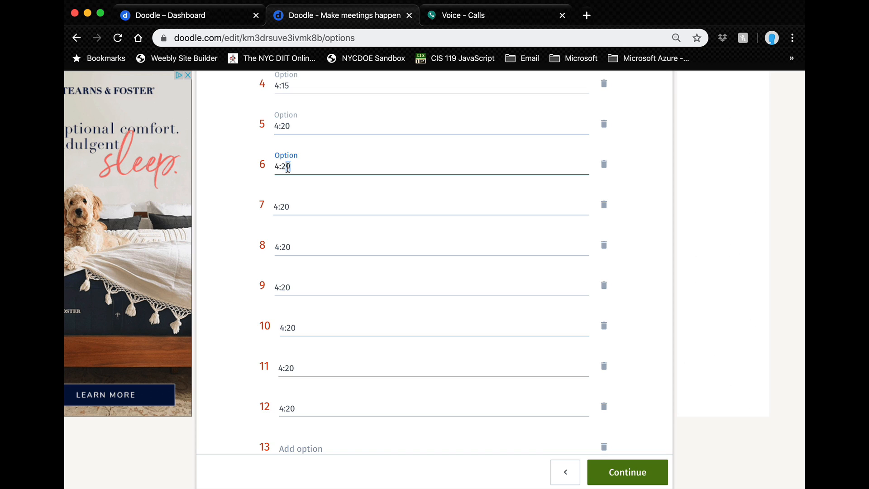
key("BackSpace")
type("5")
left_click(281, 209)
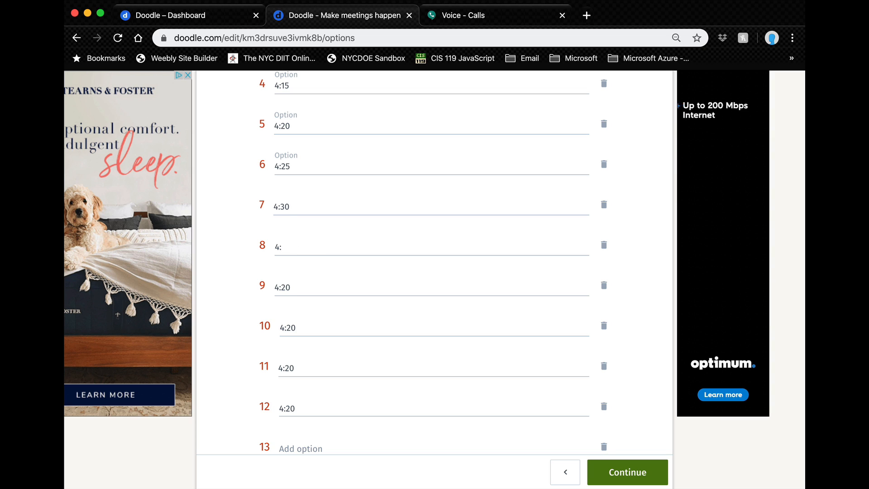
type("35")
left_click(288, 287)
key("BackSpace")
key("BackSpace")
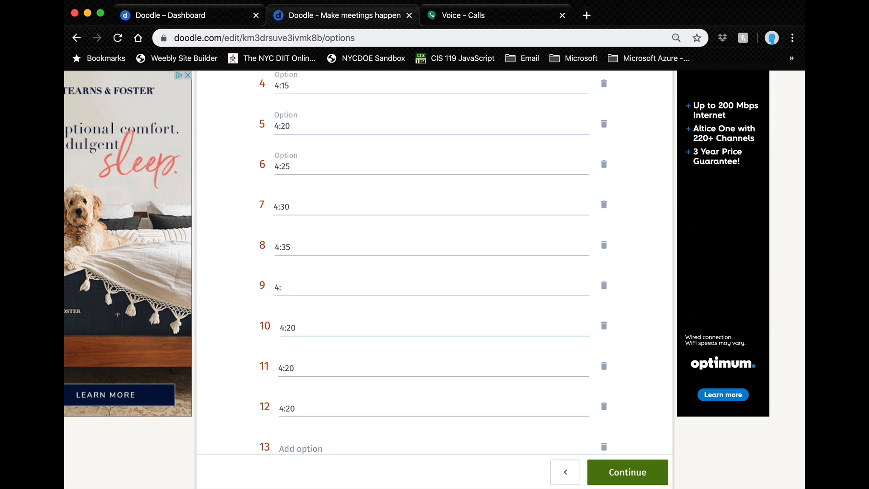
type("40")
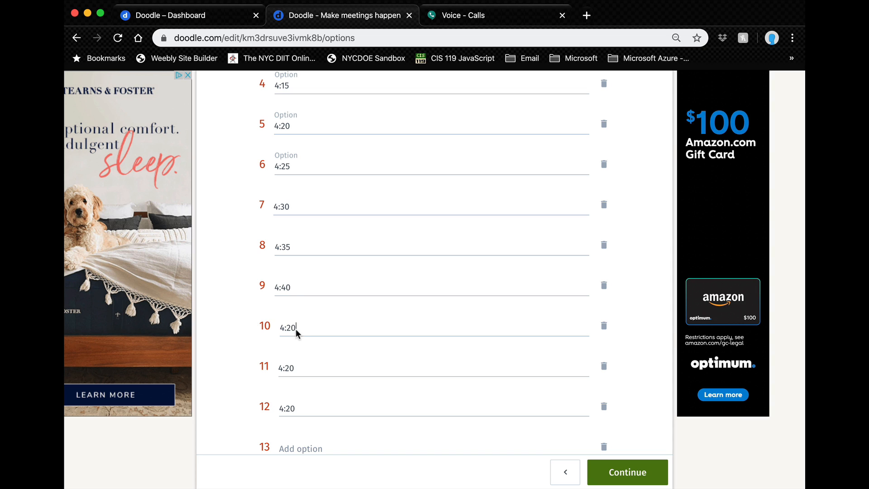
key("BackSpace")
type("45")
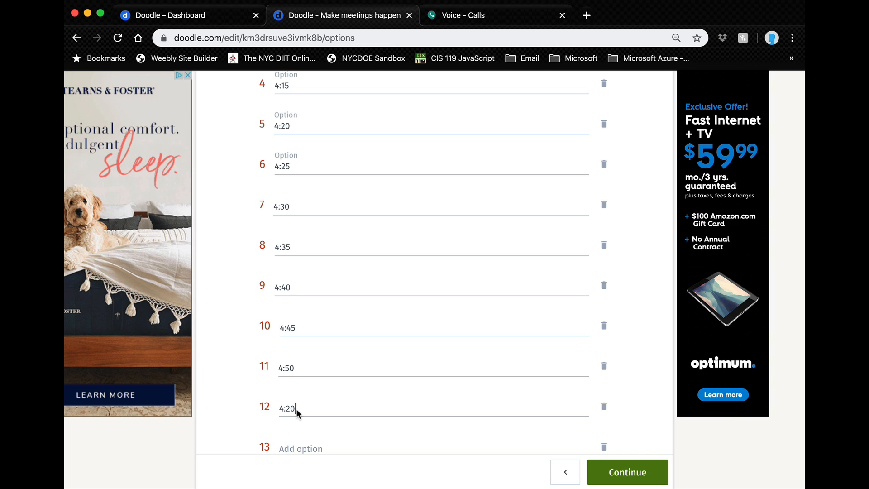
key("BackSpace")
type("55")
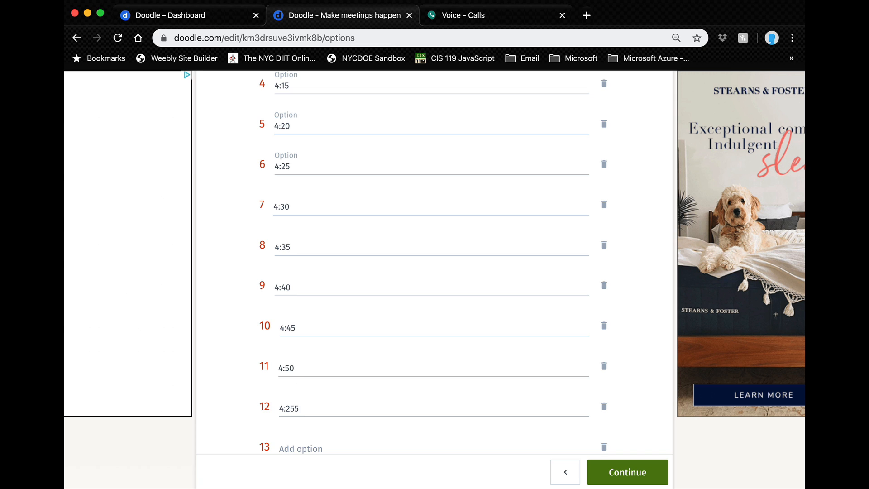
key("BackSpace")
key("BackSpace")
key("BackSpace")
type("5")
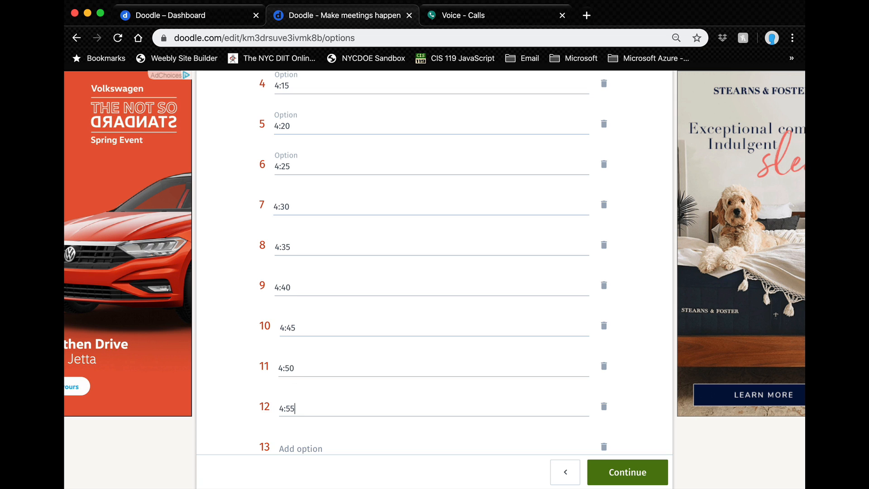
Step: Add a thirteenth time option reading 5:05
left_click(313, 446)
type("5:")
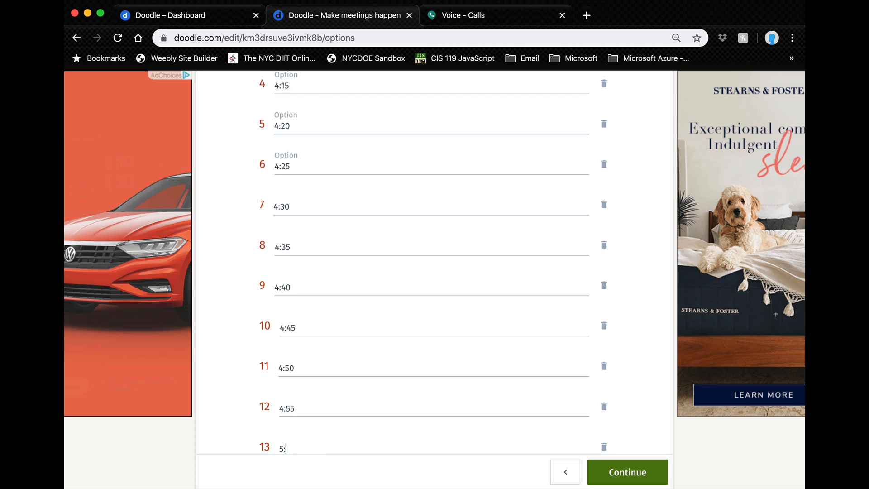
type("0")
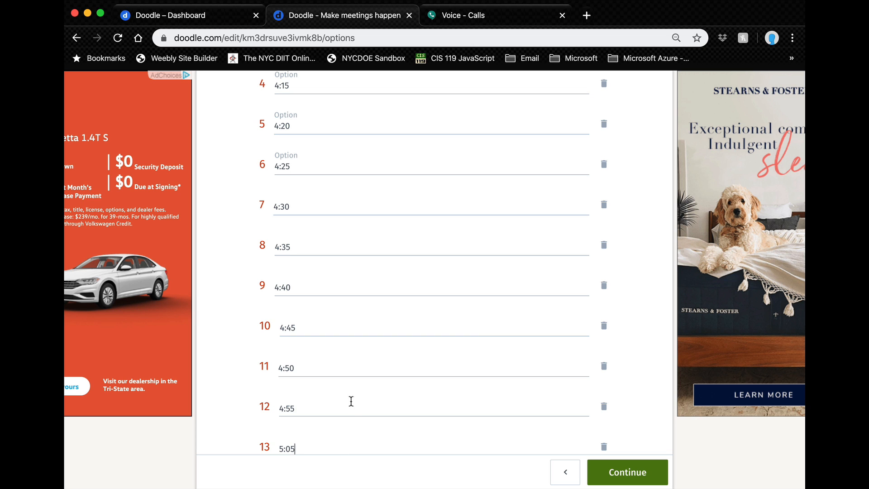
type("5")
scroll(351, 401, "down", 2)
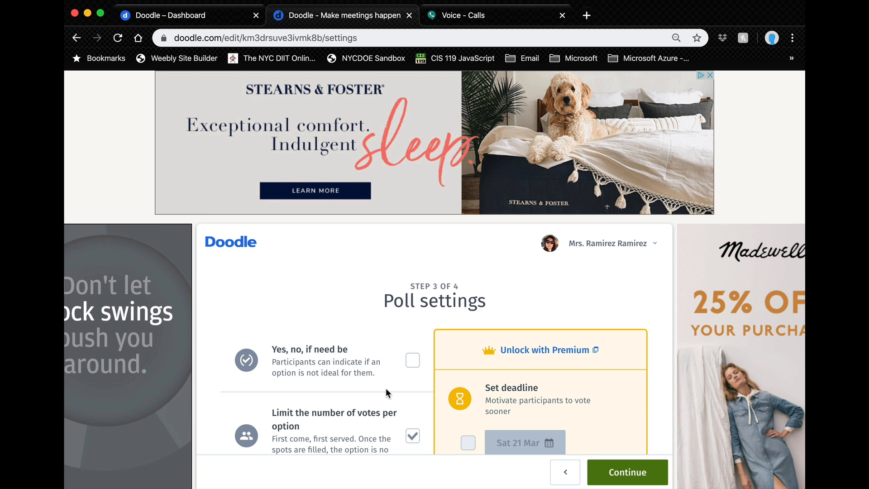
Step: Leave Votes per option at 1, single vote and hidden poll unchanged, and proceed
scroll(349, 385, "down", 2)
scroll(348, 382, "down", 3)
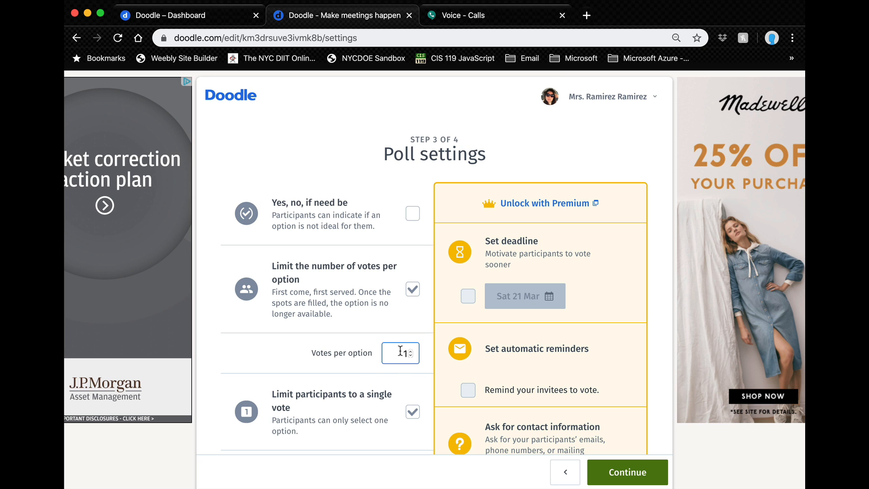
scroll(399, 362, "down", 2)
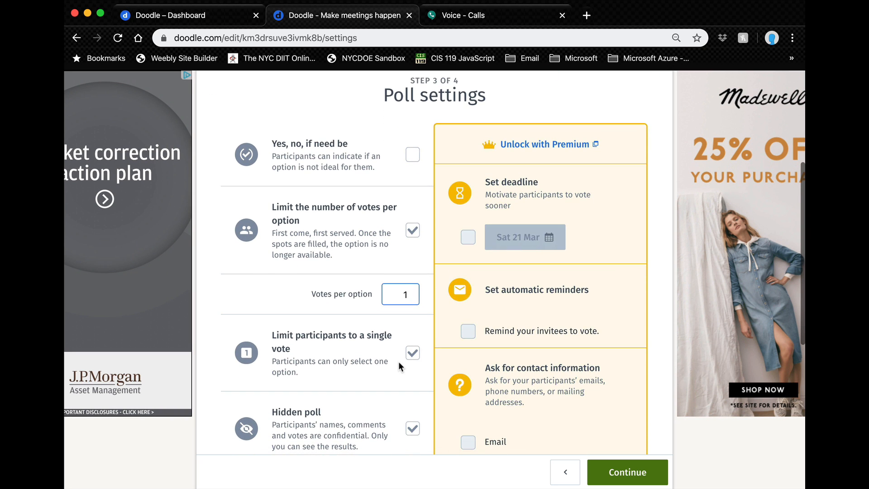
scroll(398, 361, "down", 3)
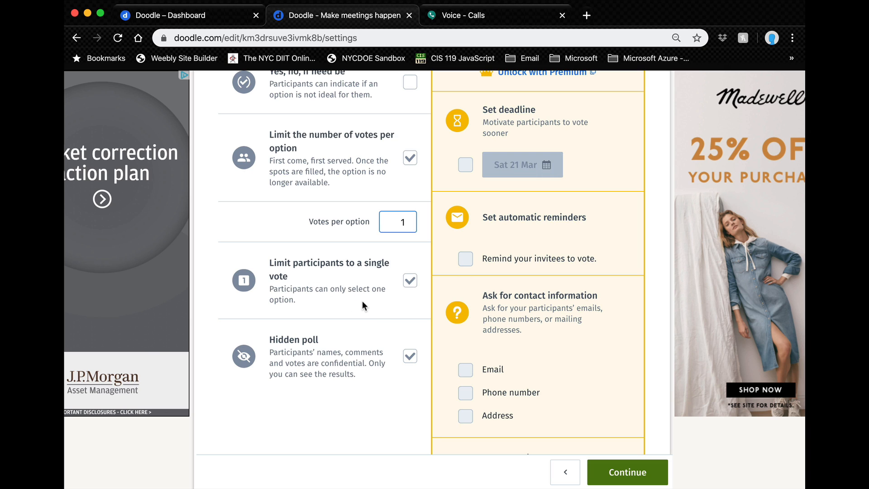
scroll(375, 388, "down", 4)
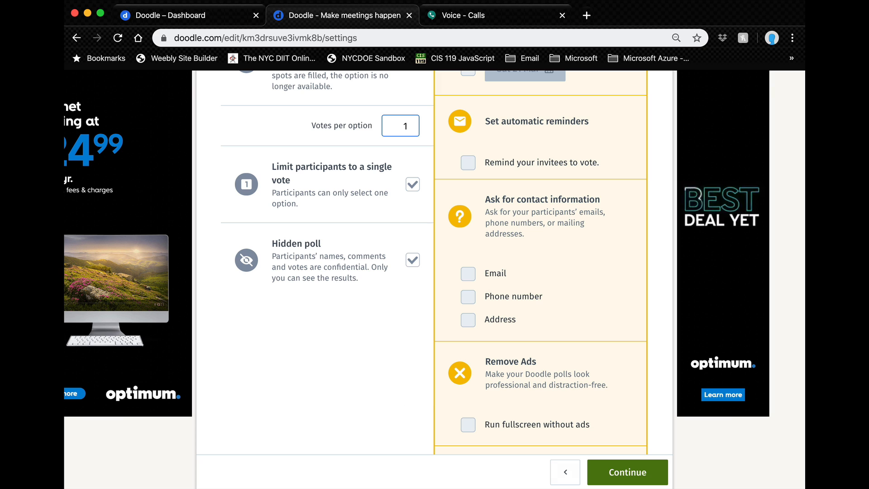
left_click(623, 474)
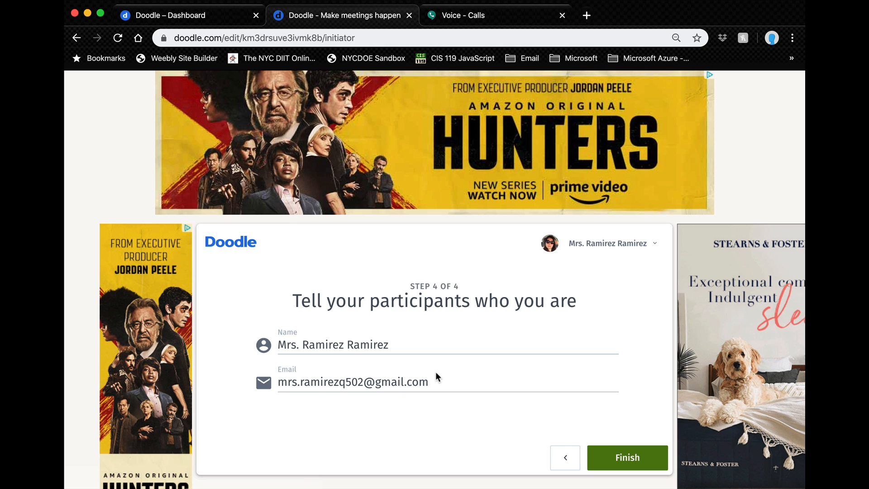
Step: Delete the repeated surname from the organizer Name field and finish the poll
scroll(436, 371, "down", 3)
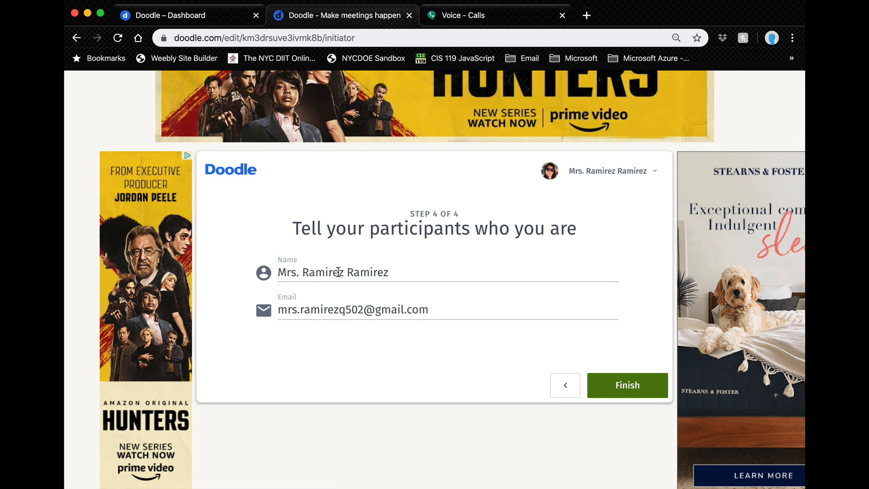
left_click_drag(341, 272, 413, 268)
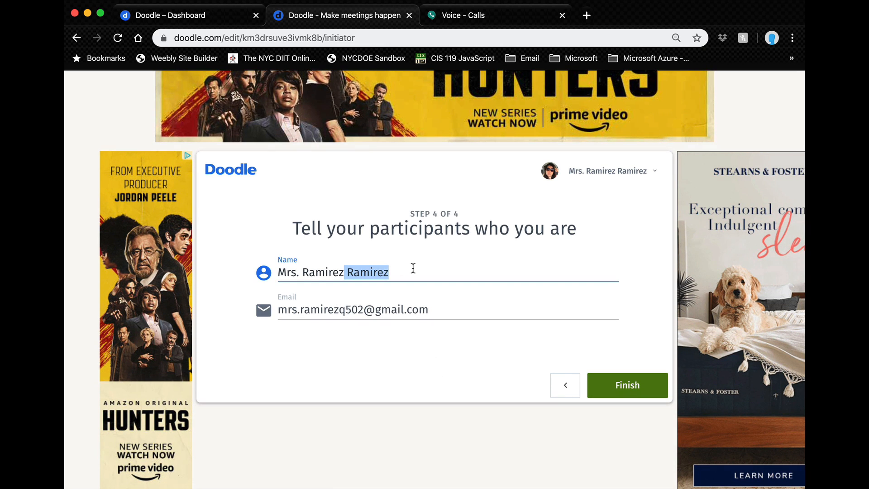
key("BackSpace")
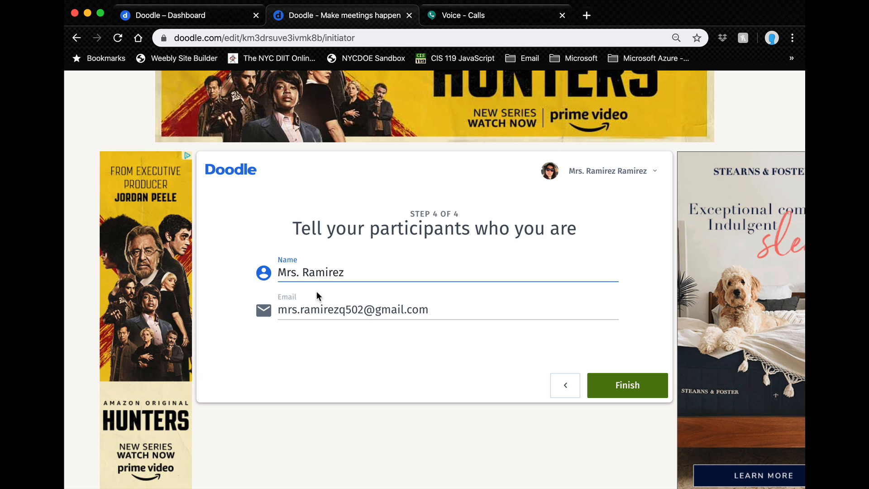
left_click(623, 388)
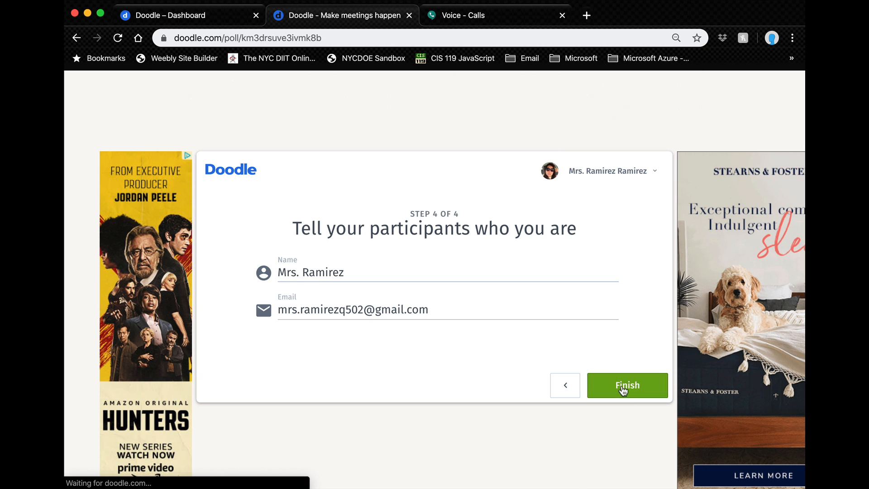
Step: Scroll through the published Parent Teacher Conference poll page
scroll(622, 386, "down", 5)
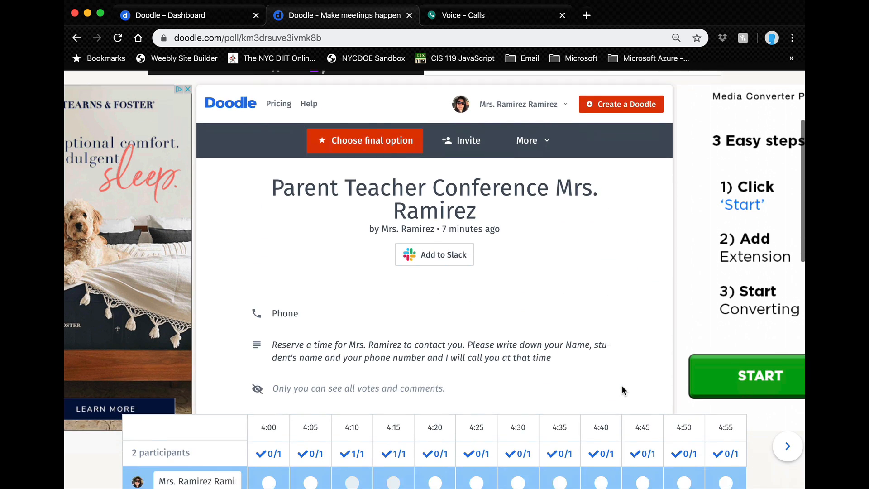
scroll(622, 387, "down", 2)
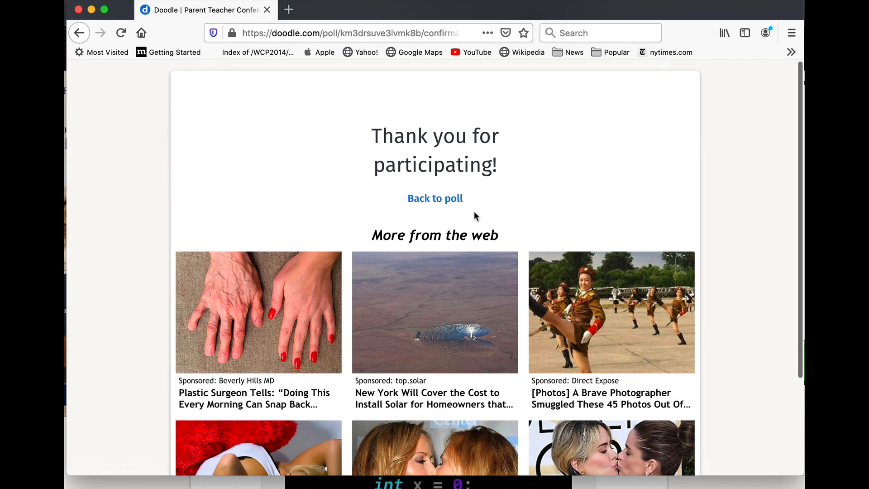
Step: Back on the poll, enter a test participant's name, child's name and phone number
left_click(448, 208)
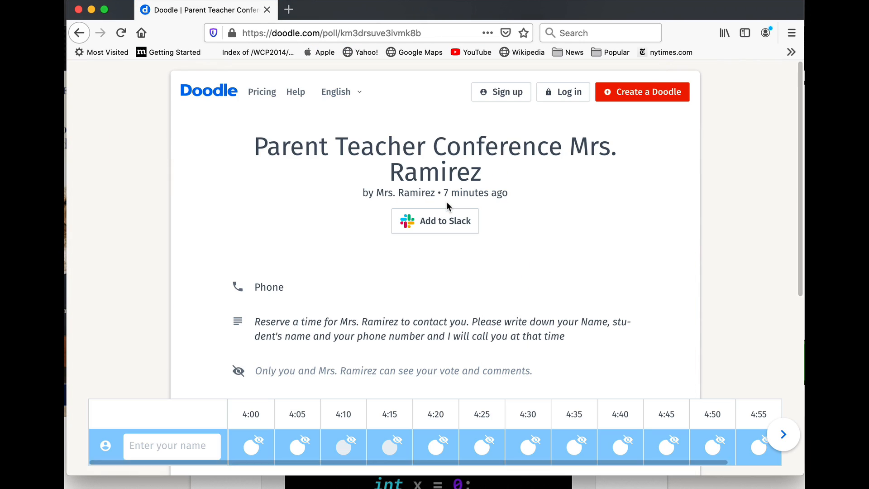
scroll(446, 205, "down", 5)
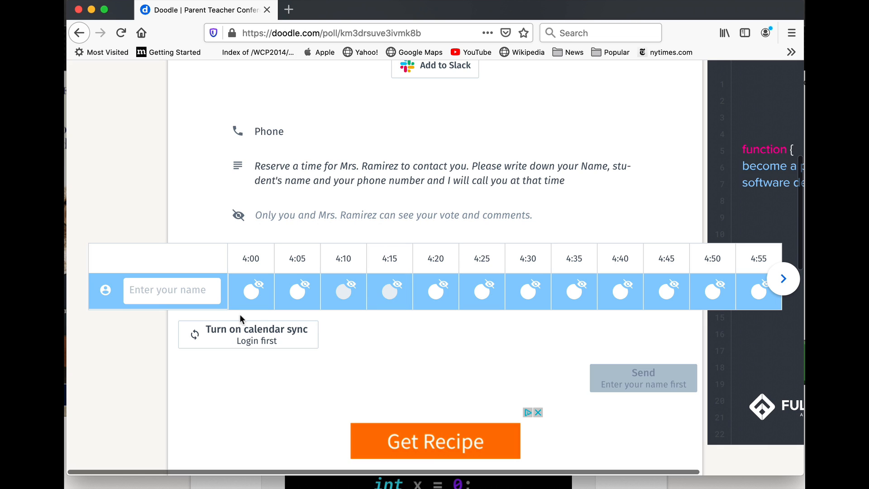
left_click(176, 288)
type("pe")
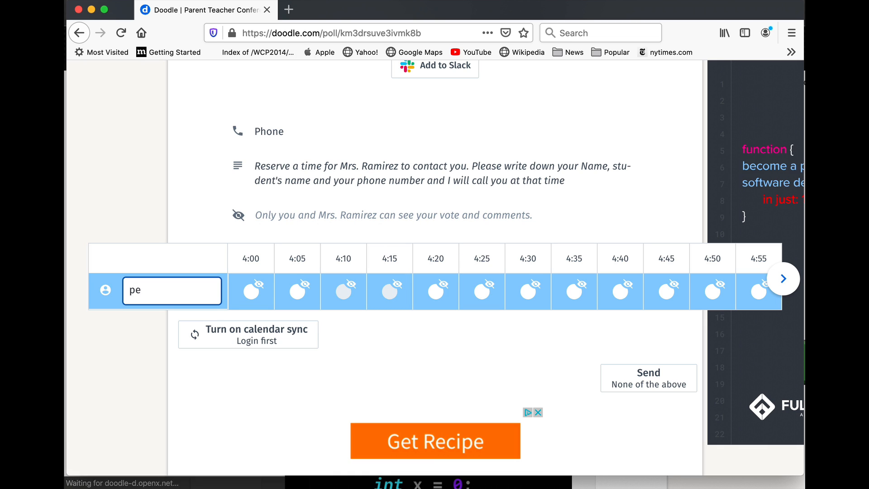
type("pito Pe")
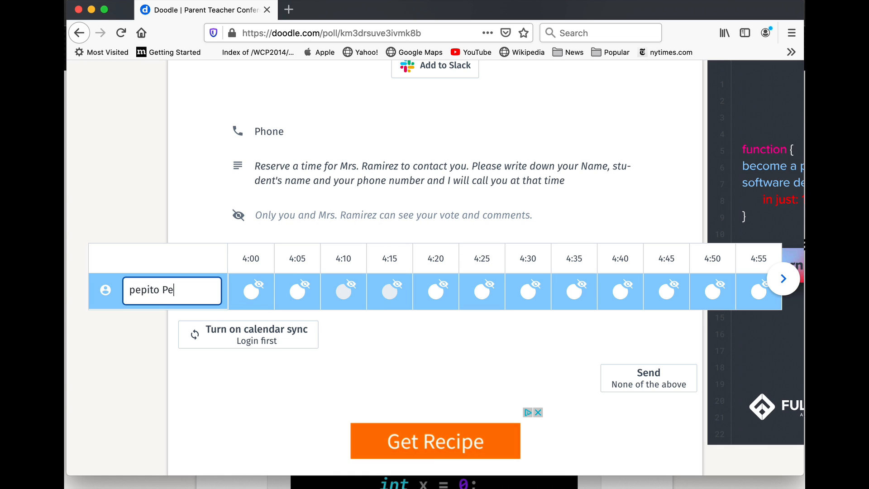
type("rez, ")
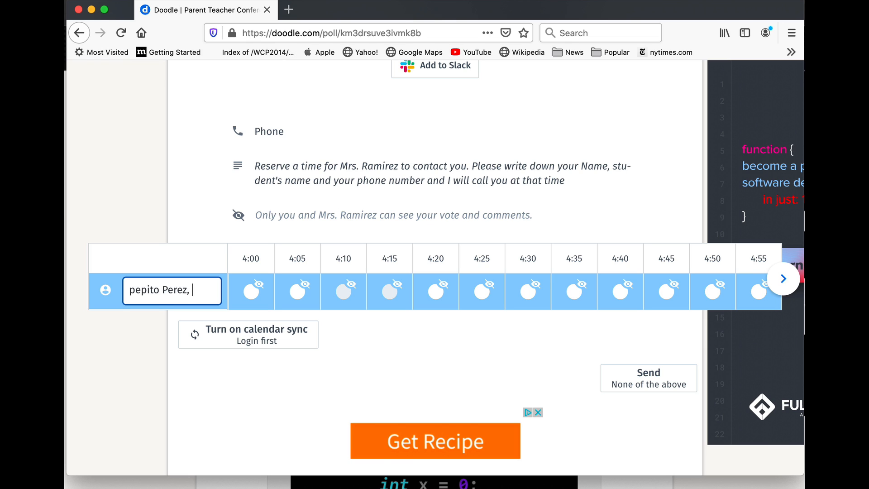
type("dad of juanit")
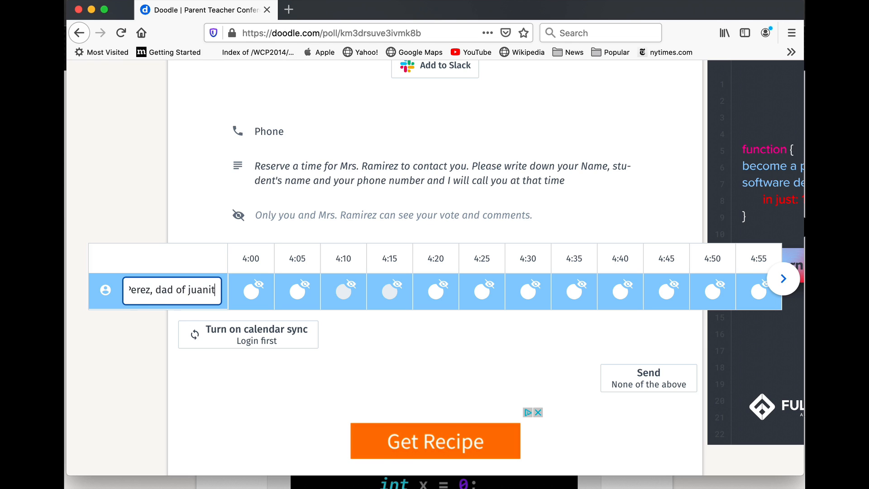
key("BackSpace")
type("ania")
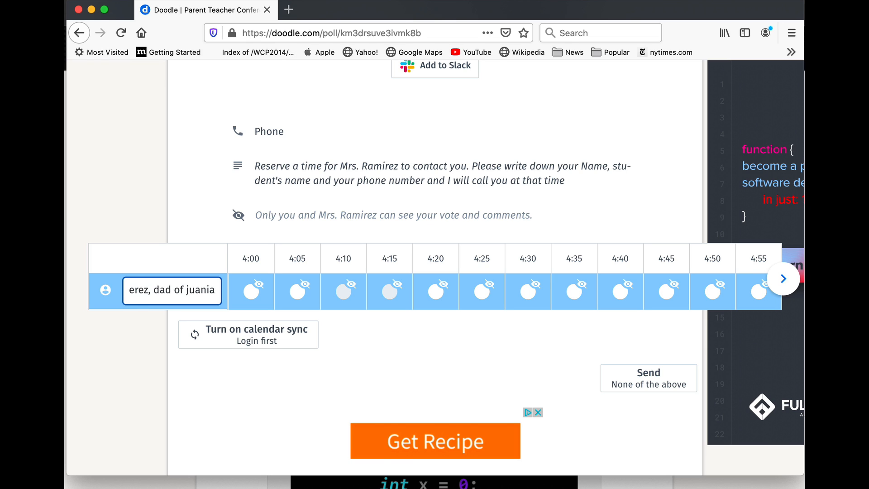
key("BackSpace")
key("BackSpace")
type("a")
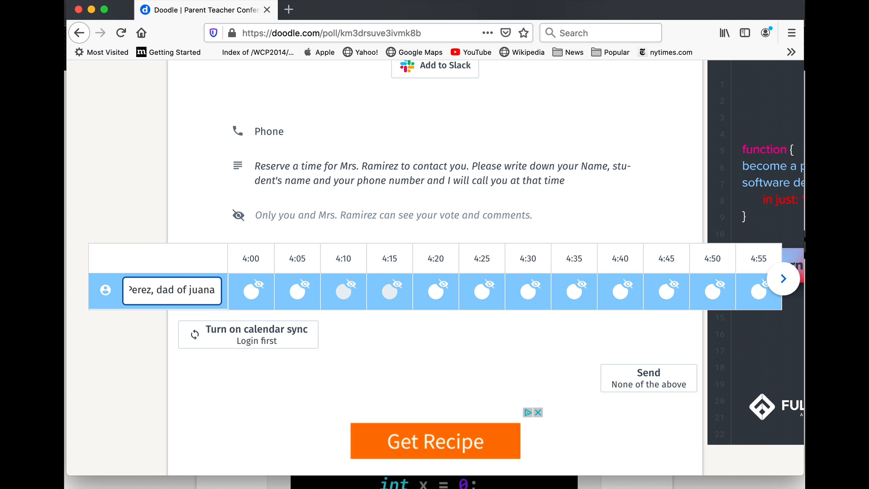
type(" 2323232323")
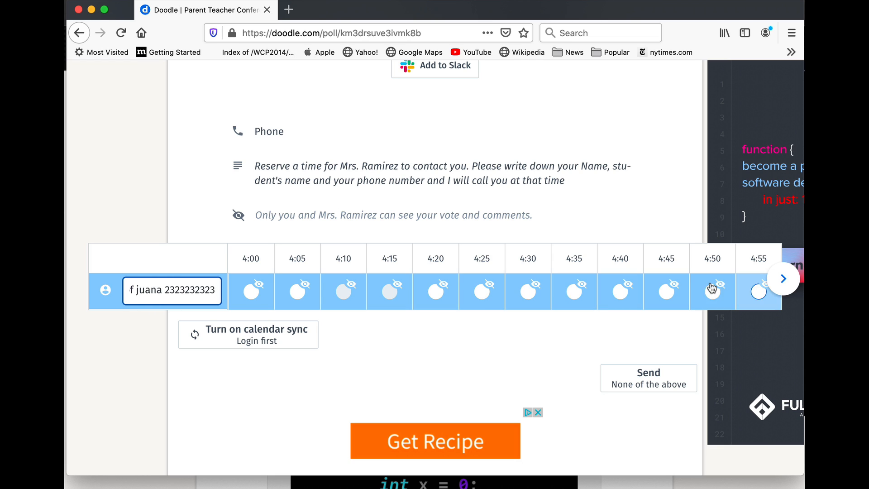
Step: Vote yes for the 4:55 slot and send the test vote
left_click(754, 294)
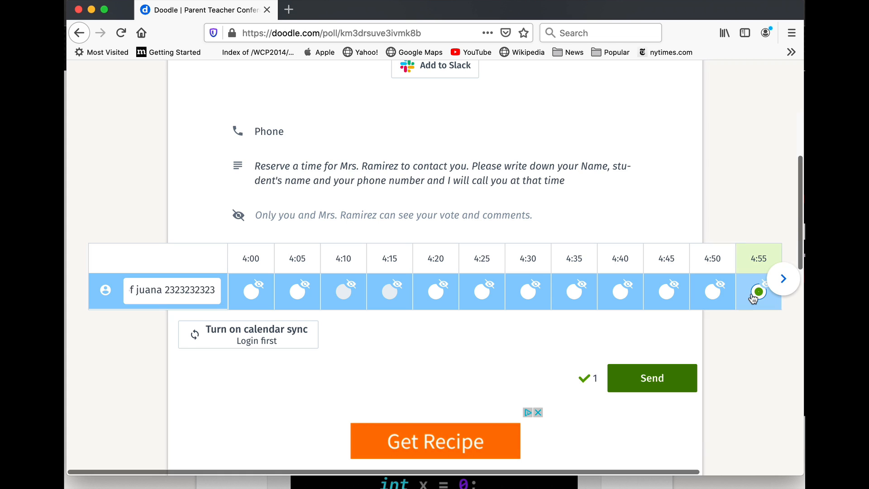
left_click(780, 287)
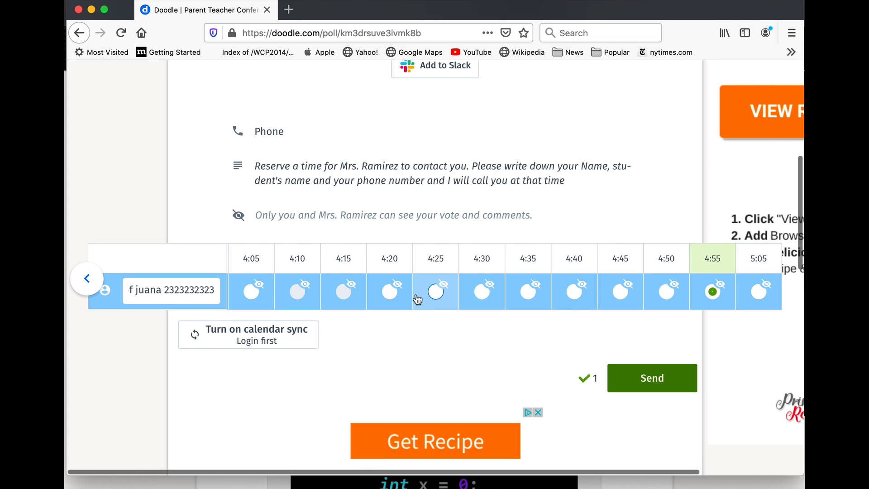
left_click(635, 378)
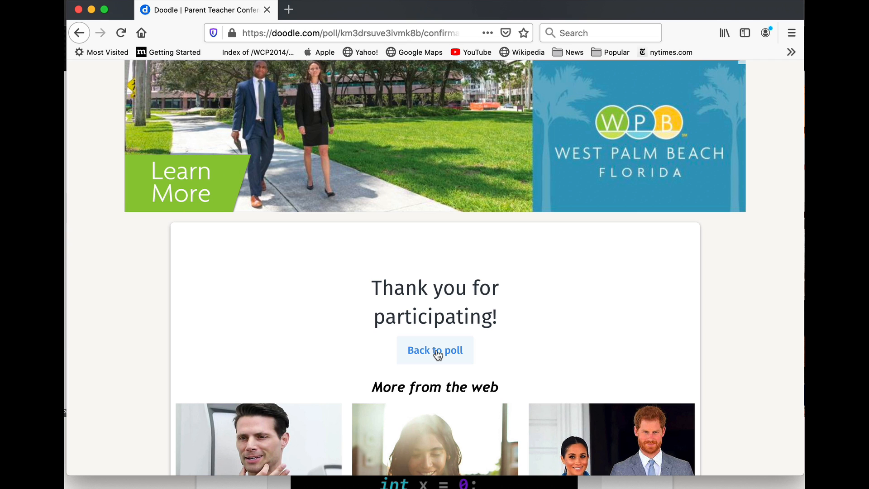
Step: Add test participant hfxhgj voting yes for 4:00, then switch to Chrome's organizer view
left_click(437, 355)
scroll(437, 350, "down", 5)
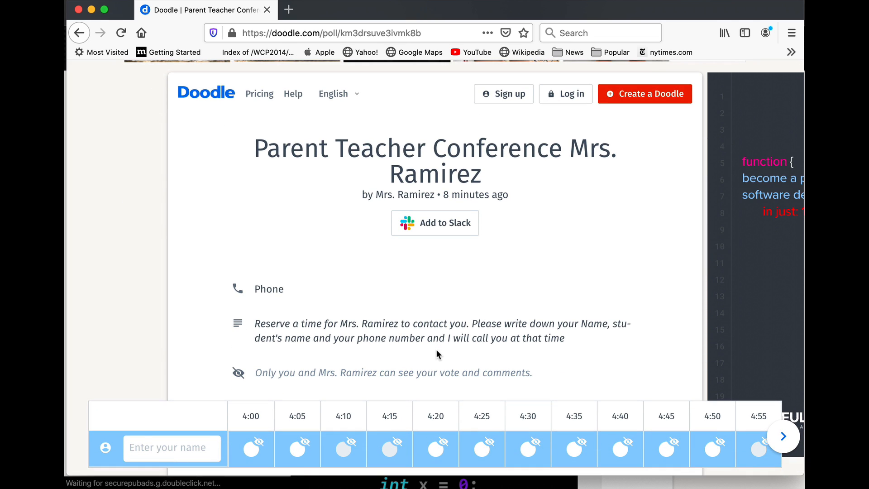
scroll(437, 350, "down", 3)
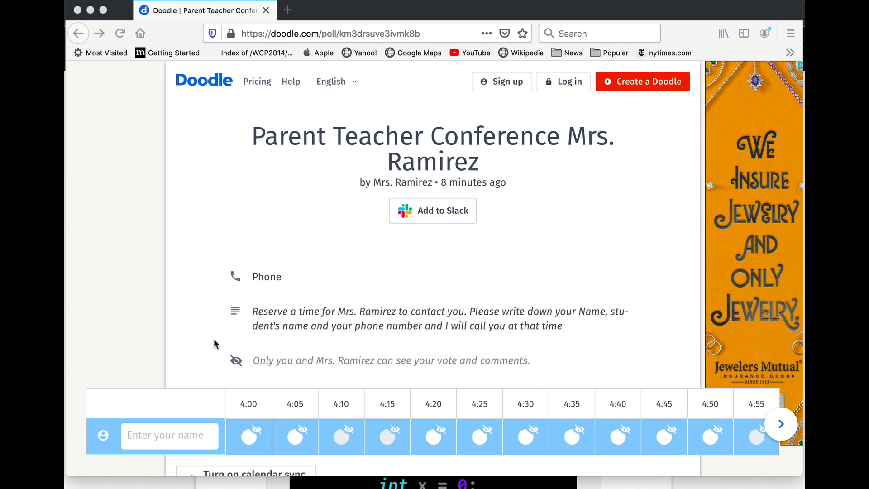
left_click(177, 434)
type("hfxh")
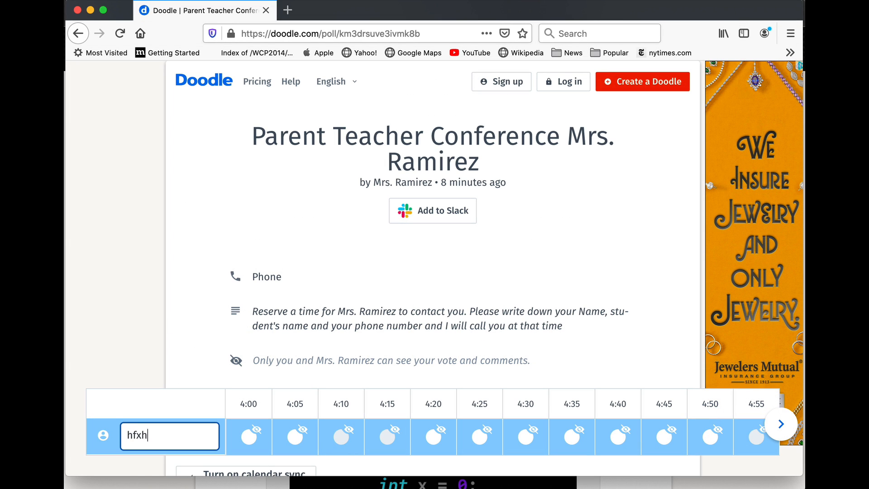
type("gj")
left_click(249, 436)
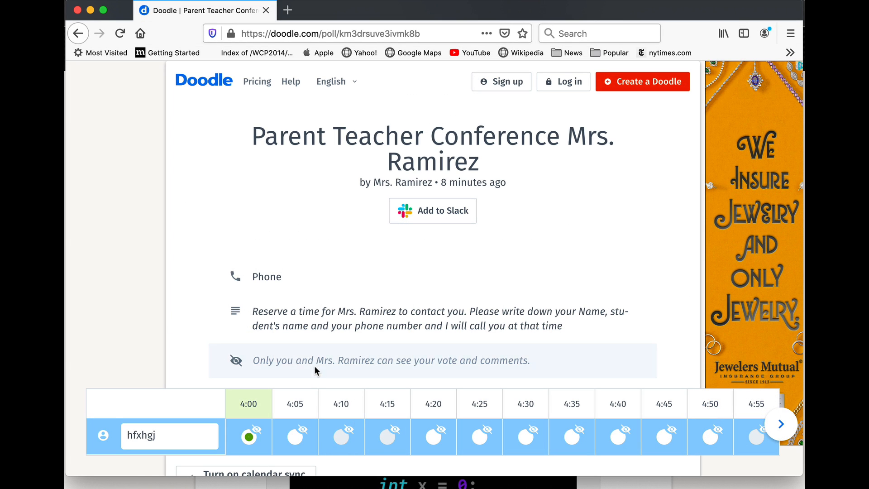
scroll(317, 371, "down", 3)
left_click(648, 335)
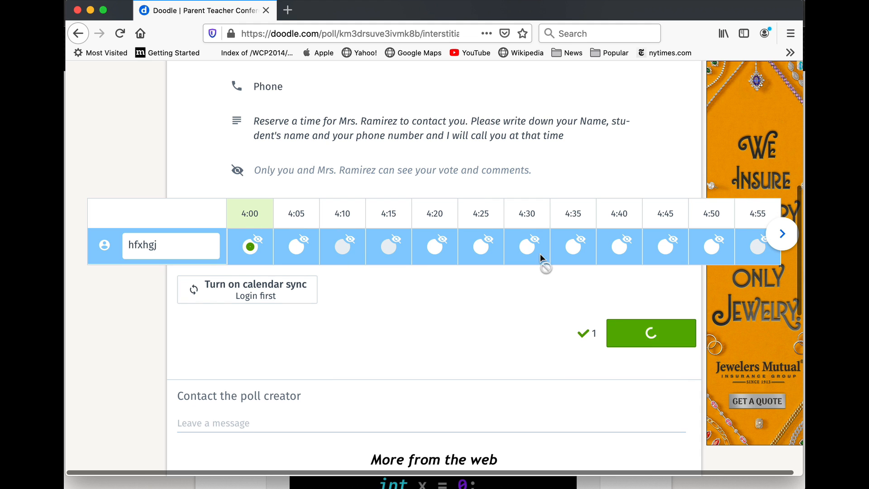
left_click(90, 10)
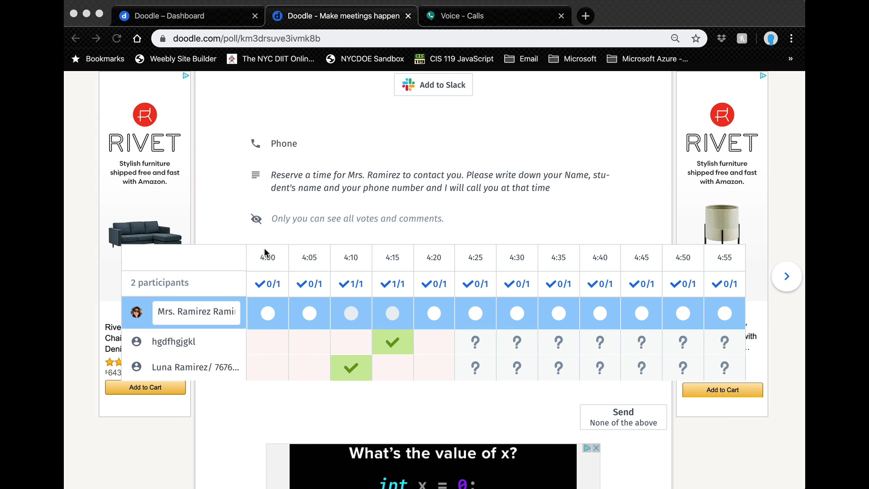
Step: Reload the organiser's poll so all four test participants' votes appear
scroll(308, 275, "up", 3)
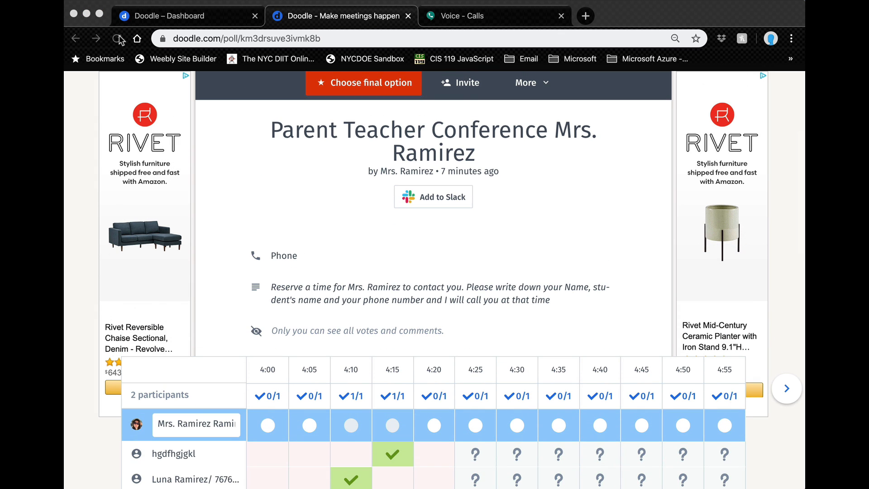
left_click(117, 38)
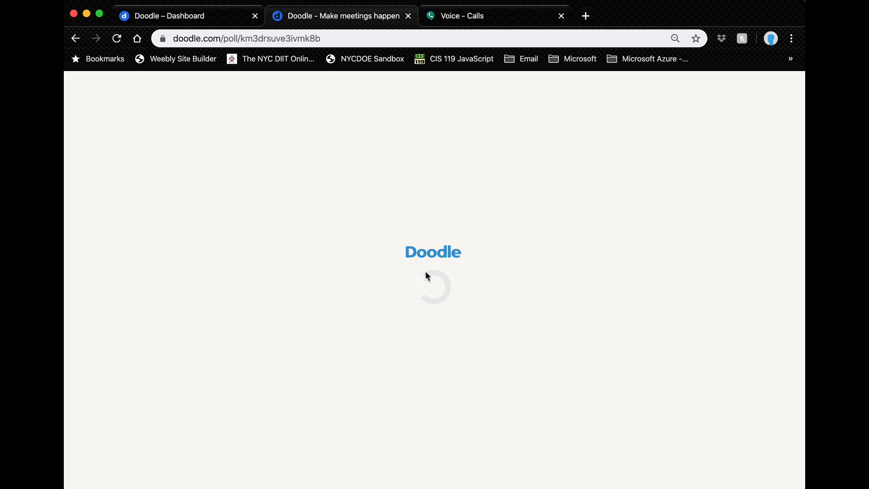
left_click(118, 39)
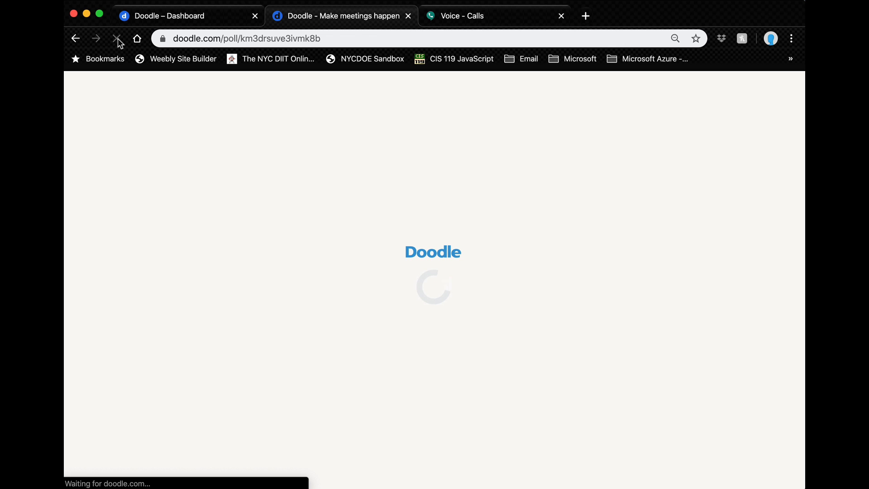
scroll(370, 308, "down", 5)
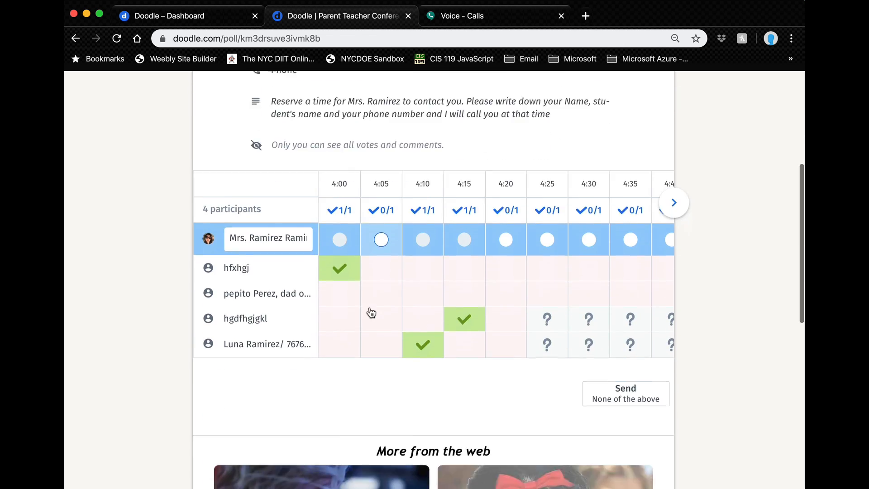
scroll(371, 312, "down", 1)
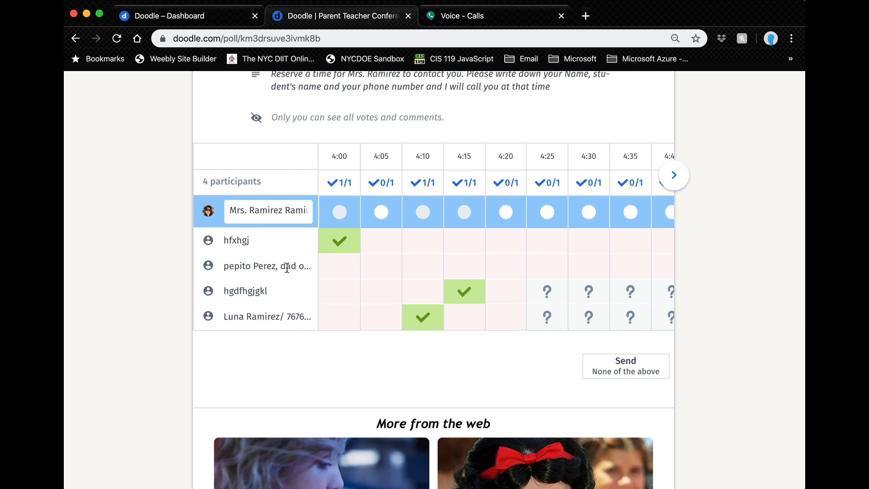
Step: Mark 4:05 in the organiser's own row, submit it, and open the More menu
left_click(382, 213)
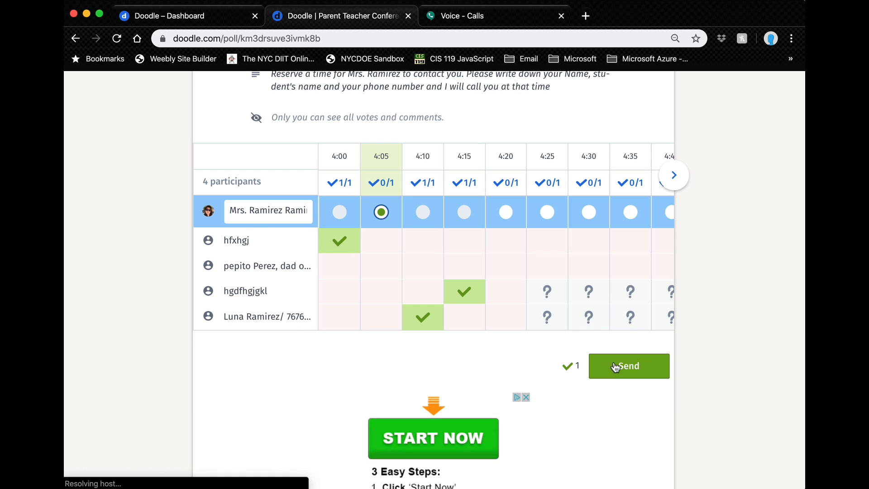
left_click(623, 376)
scroll(500, 199, "up", 3)
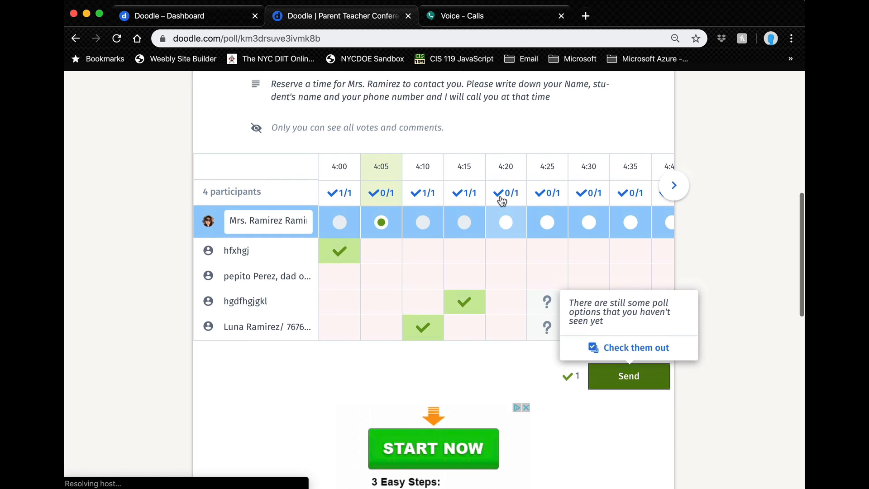
scroll(501, 198, "down", 1)
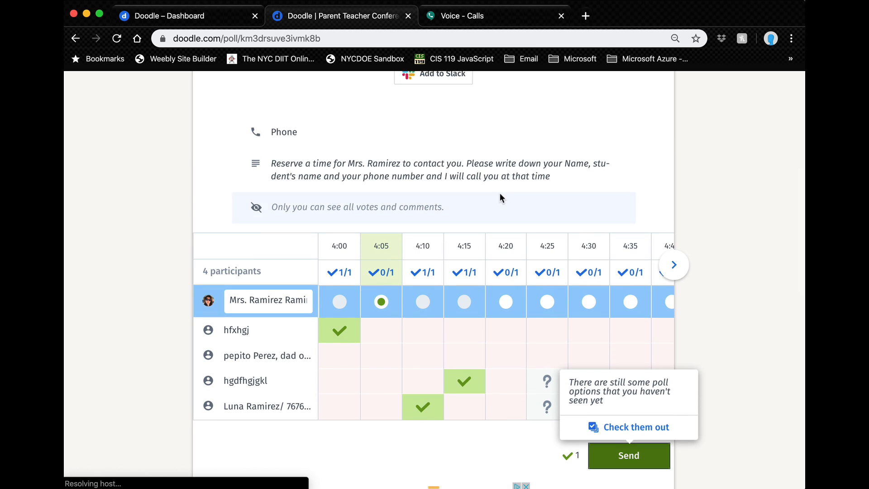
scroll(572, 248, "up", 5)
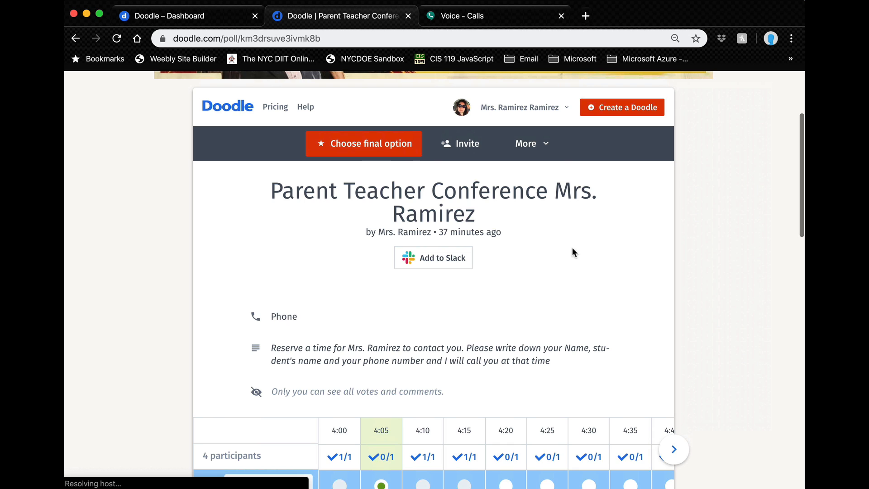
left_click(539, 149)
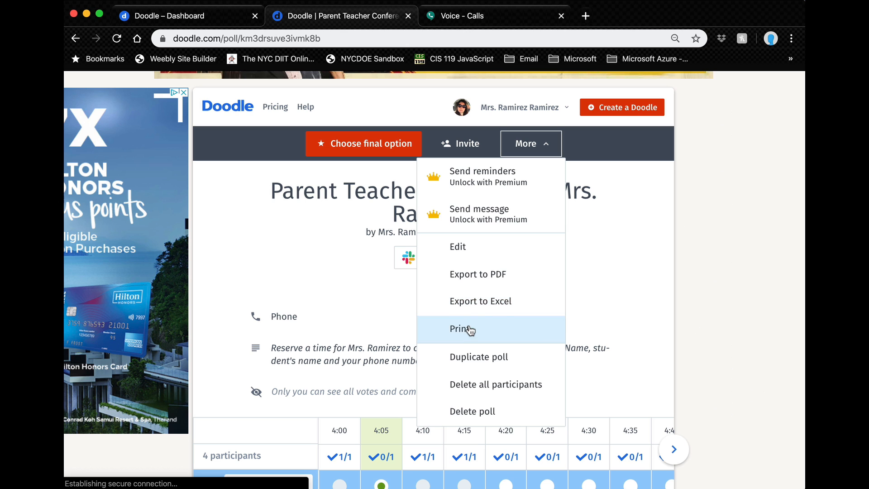
Step: Export the poll to Excel and save it as testschedule.xls in Downloads
left_click(473, 303)
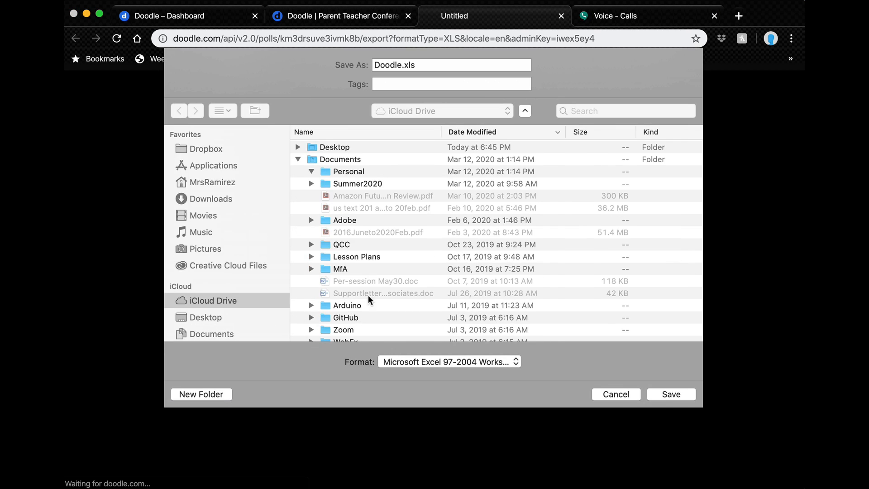
type("testschedu")
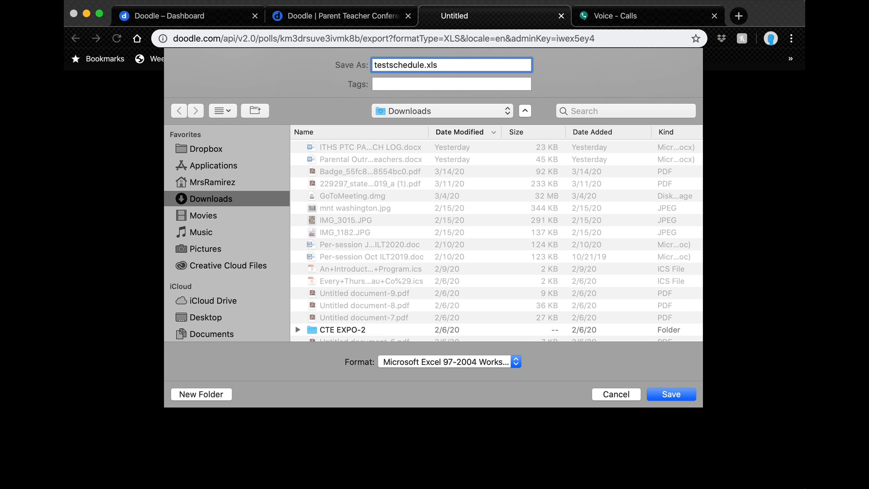
left_click(685, 396)
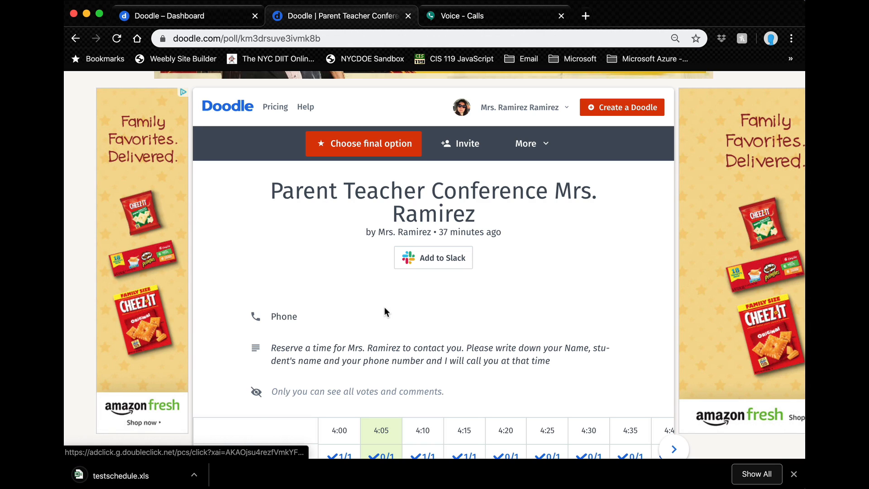
Step: Open testschedule.xls from Chrome's download bar
left_click(193, 474)
left_click(219, 483)
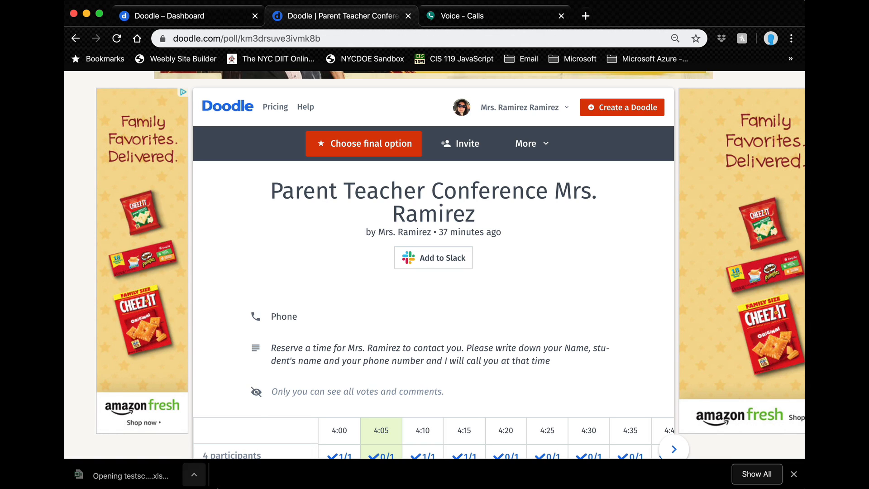